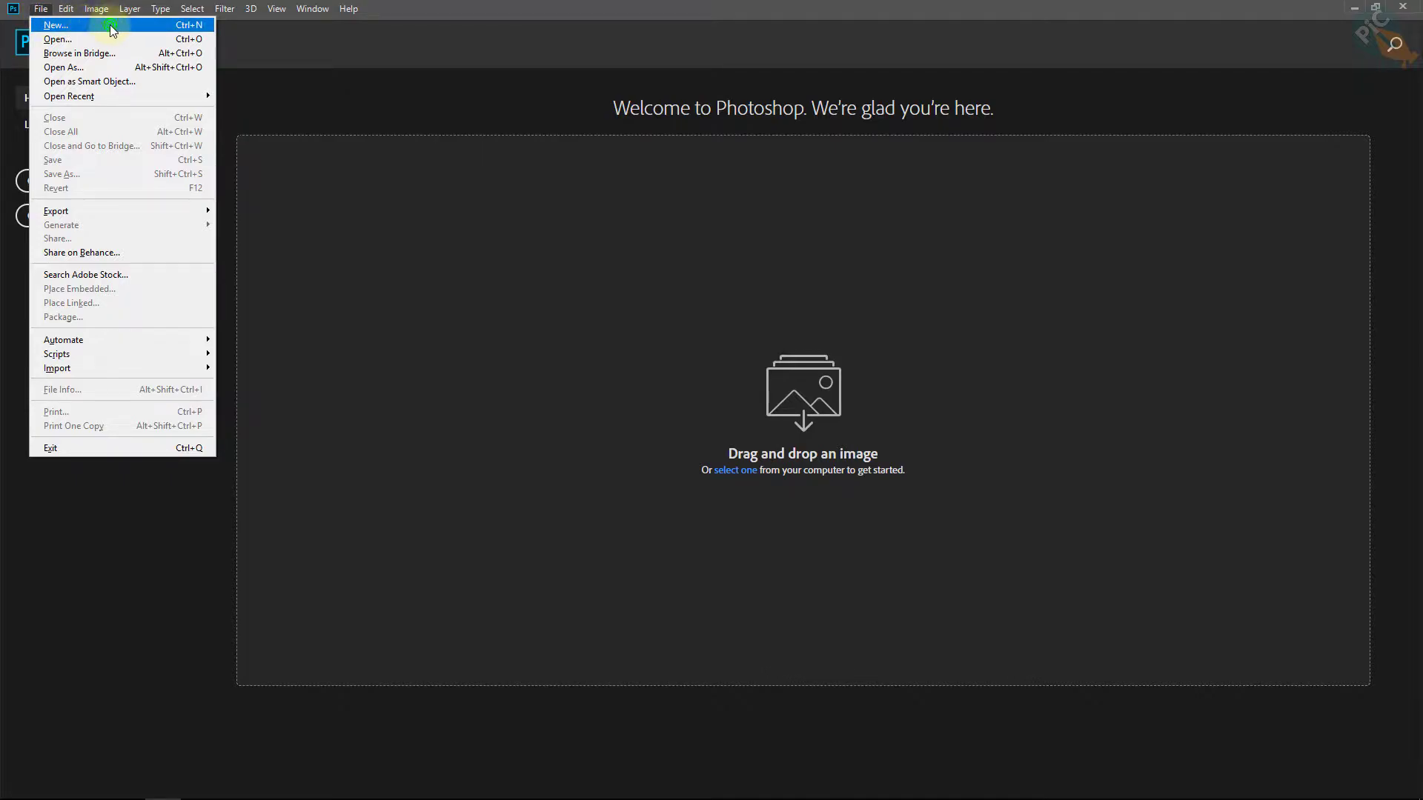
# Create a new document 4000 pixels wide and 3500 pixels high
pyautogui.click(113, 29)
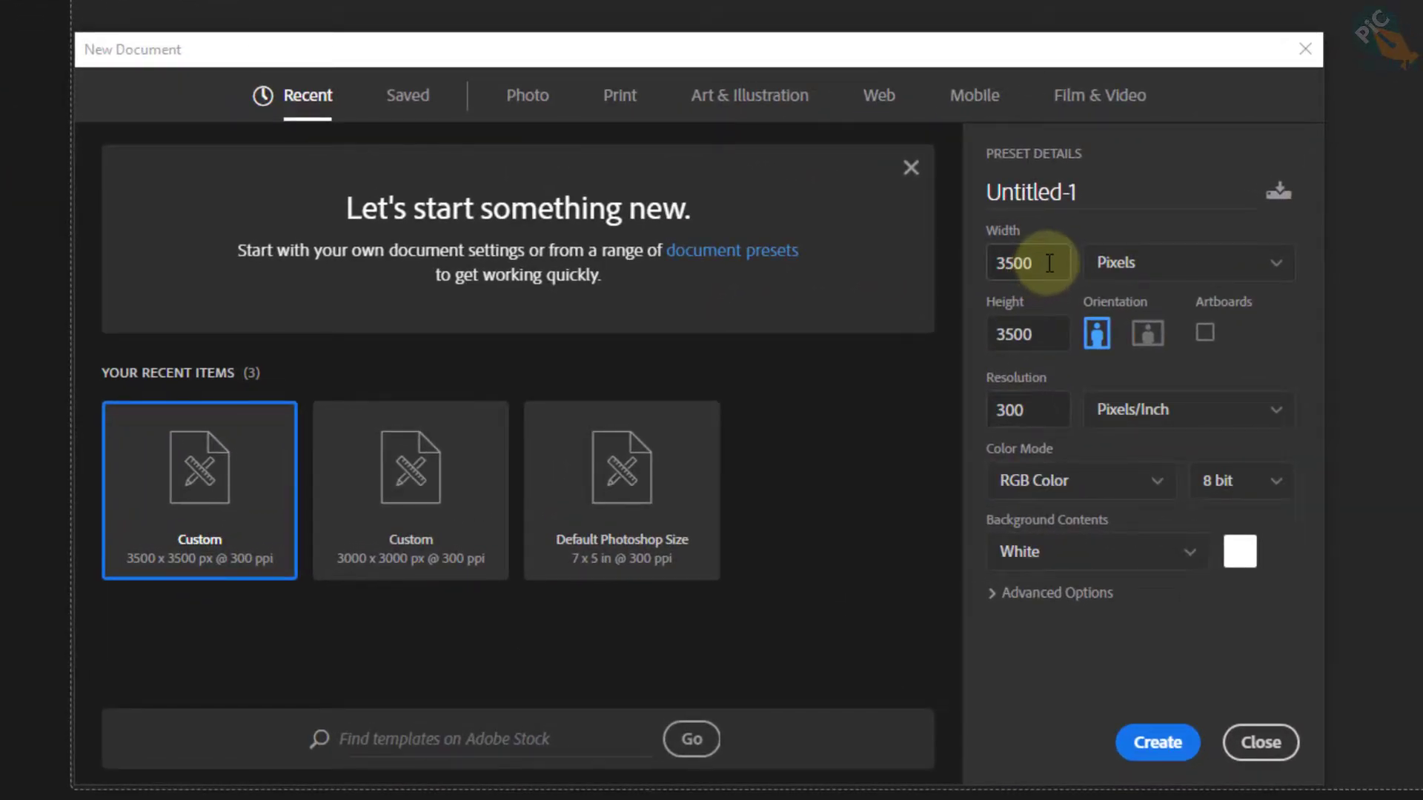
pyautogui.doubleClick(1052, 263)
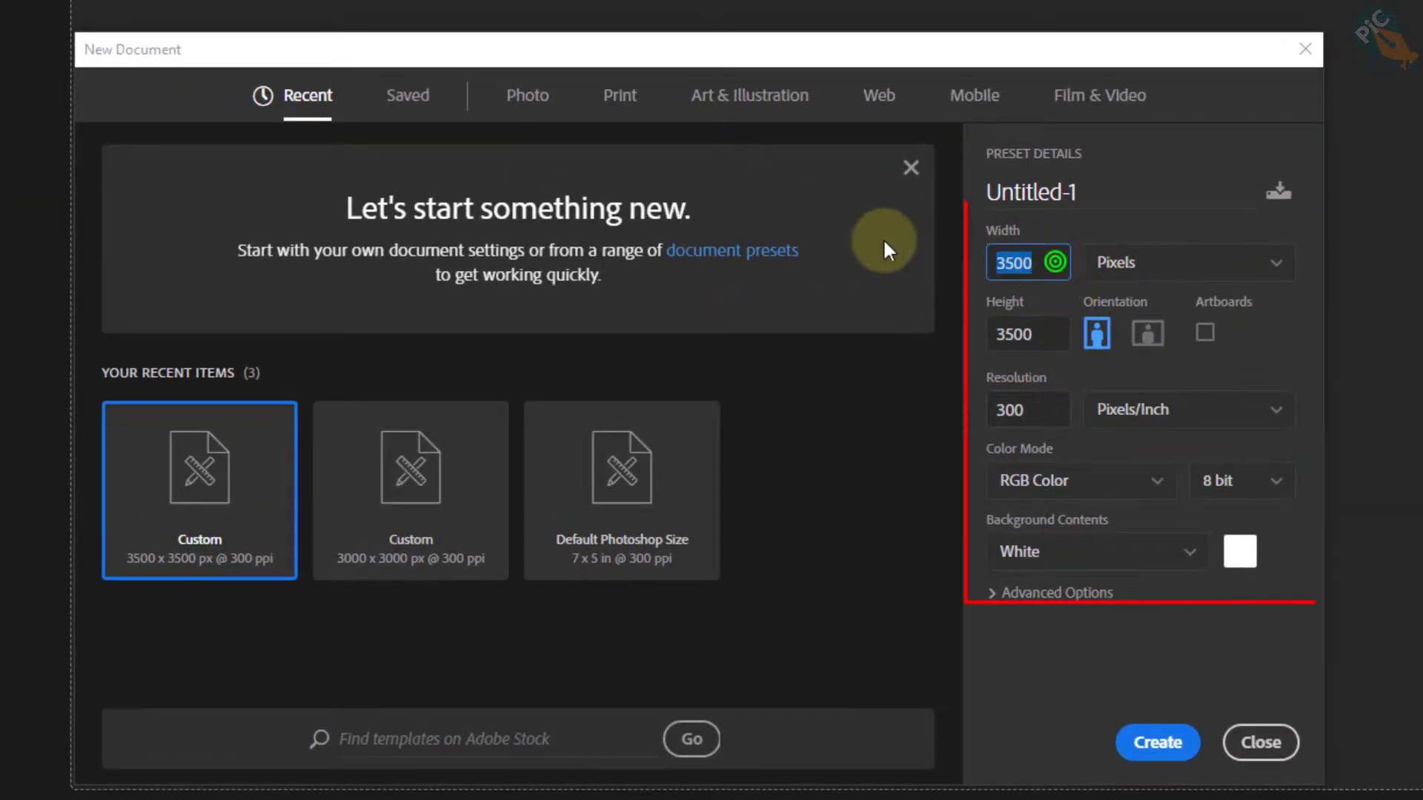
pyautogui.write('400')
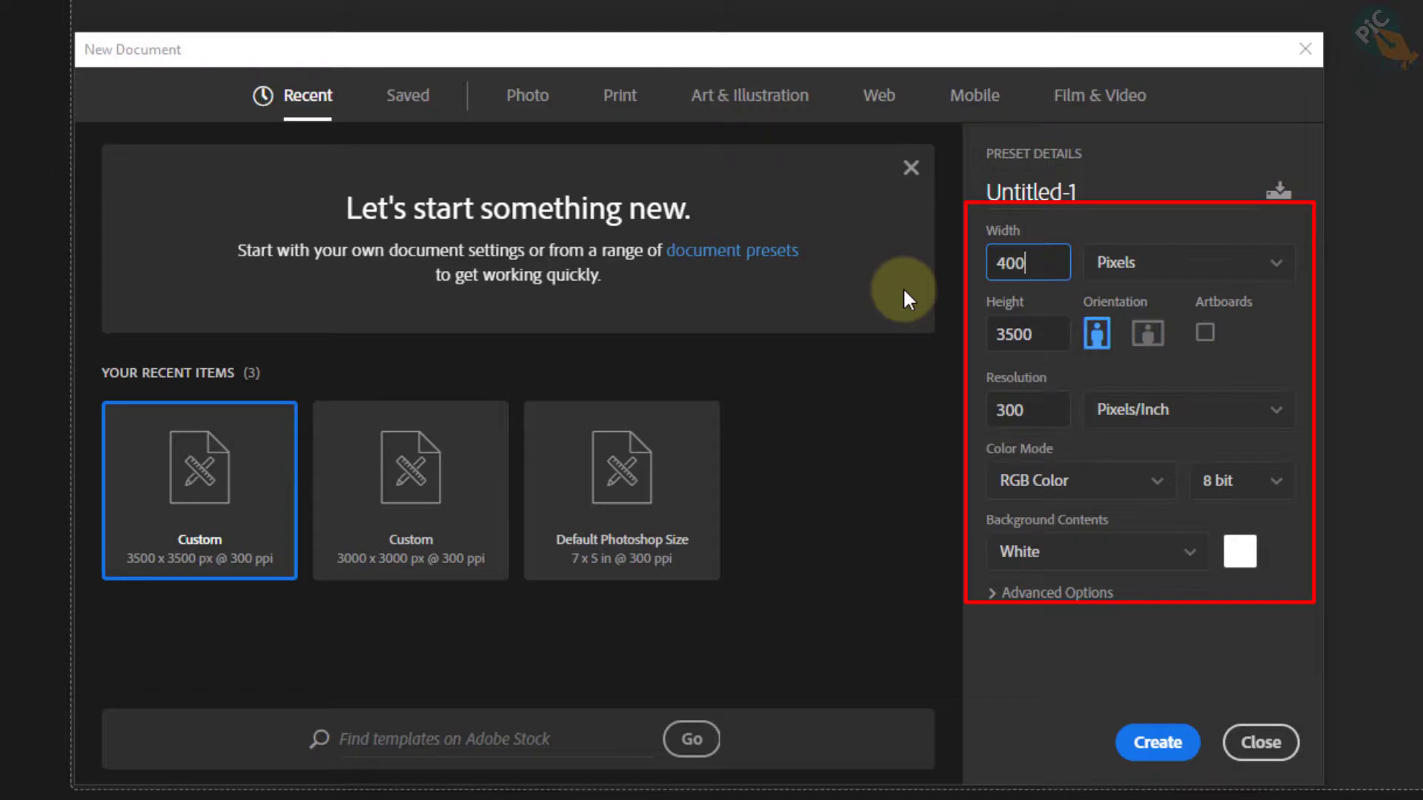
pyautogui.write('0')
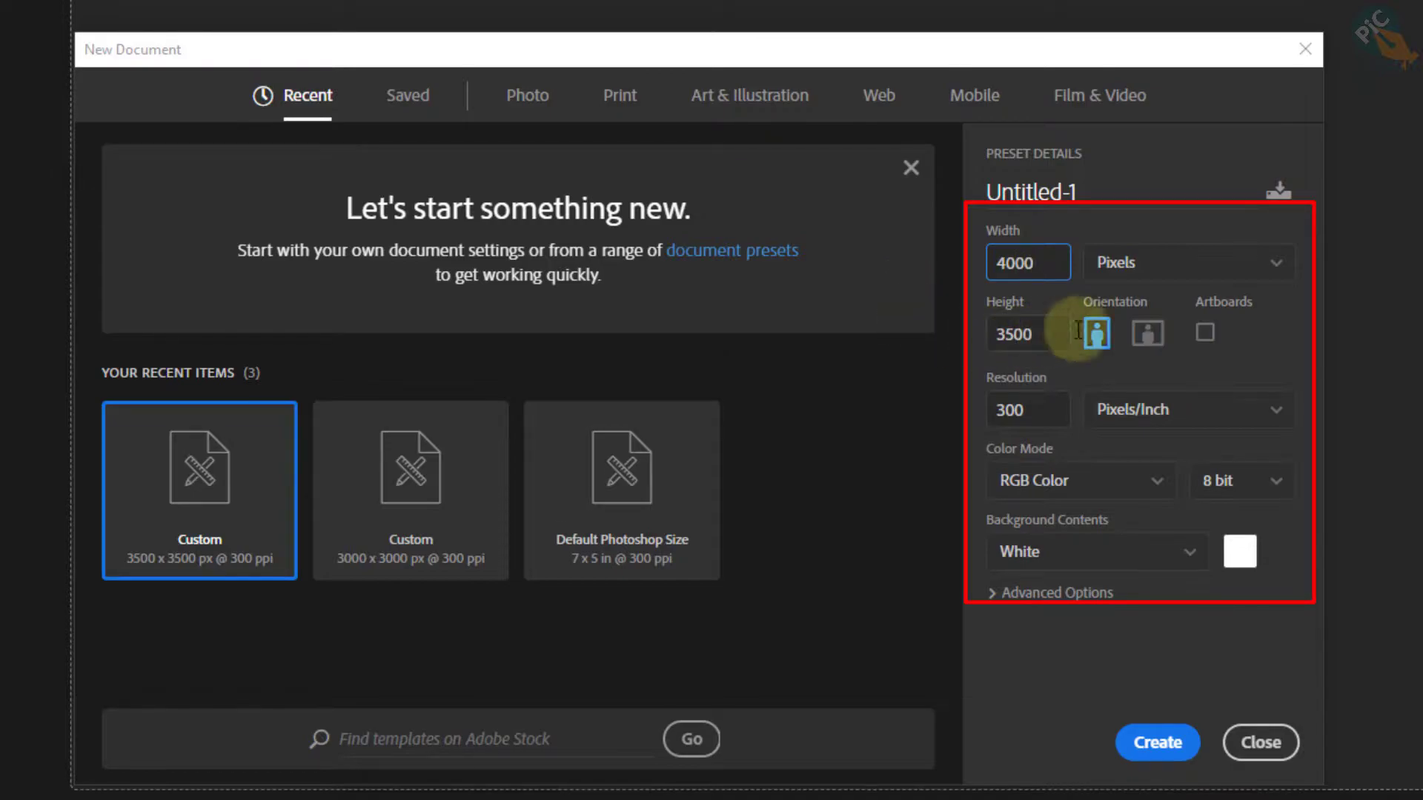
pyautogui.doubleClick(1040, 335)
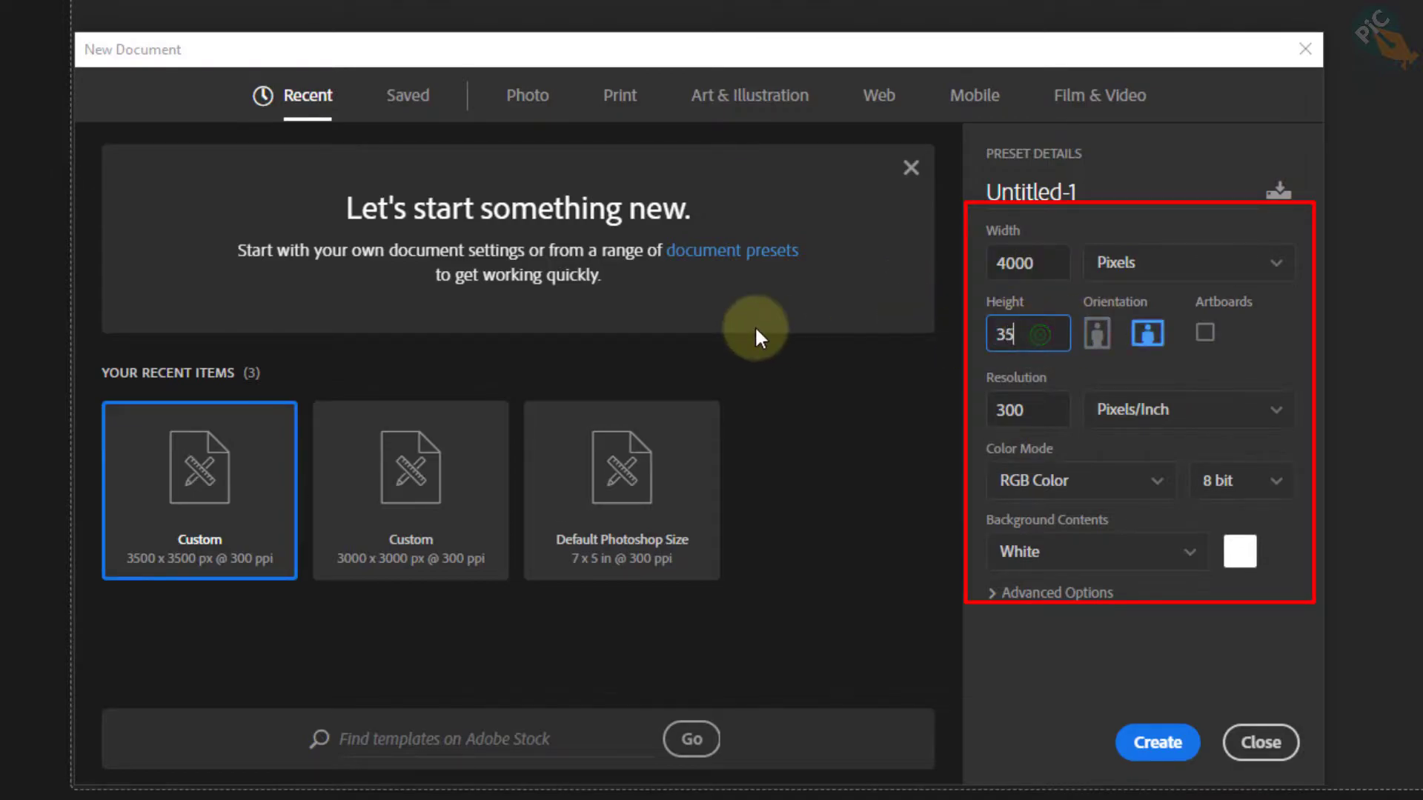
pyautogui.click(1160, 252)
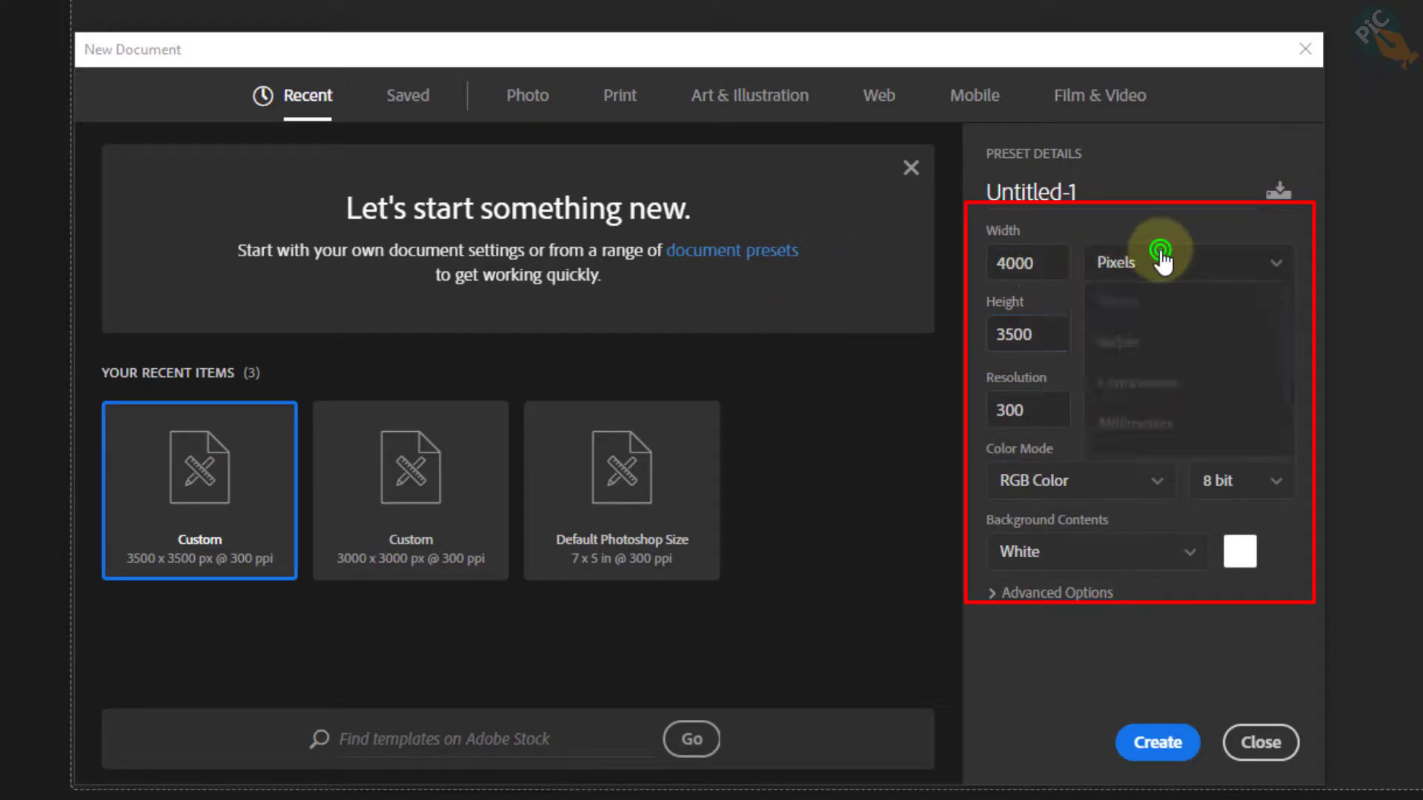
pyautogui.click(1173, 296)
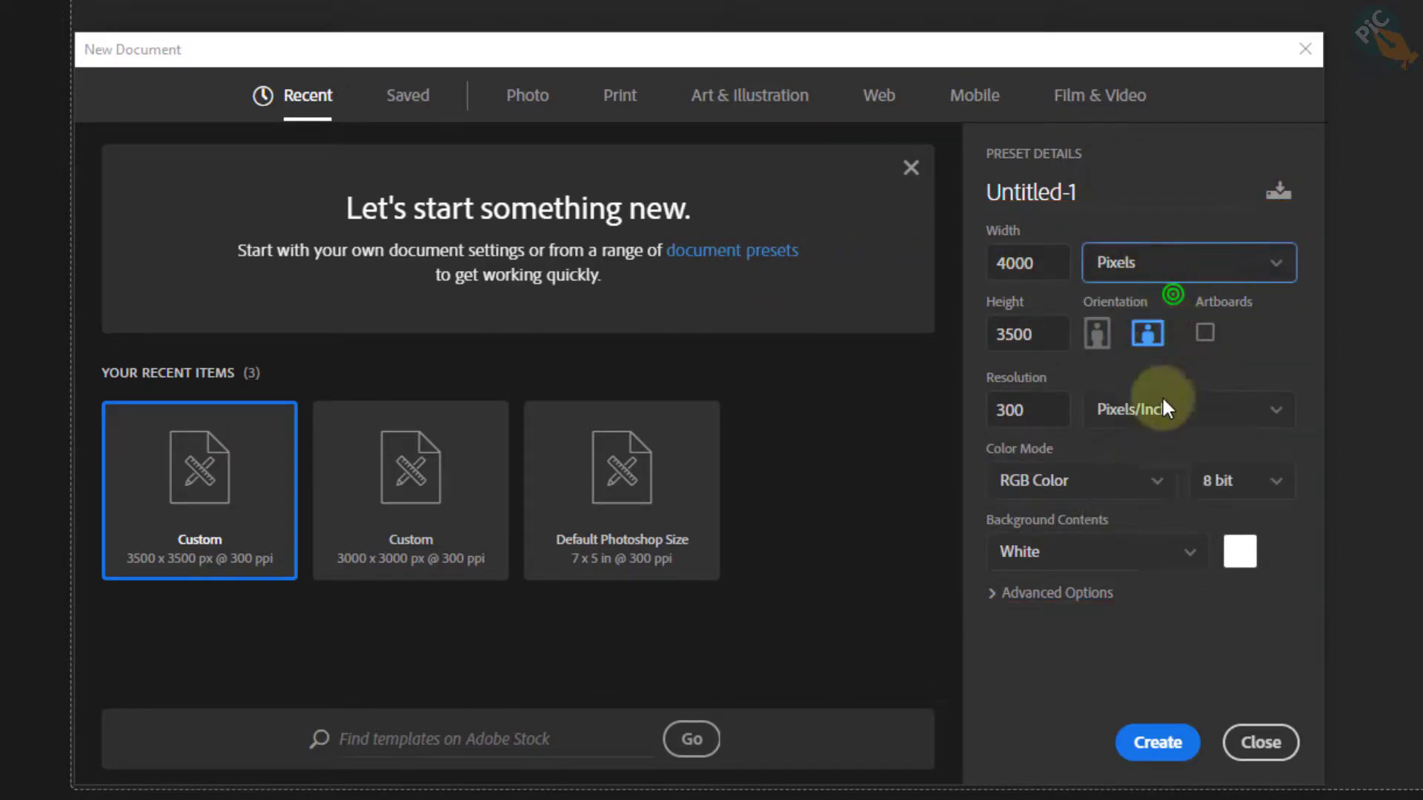
pyautogui.click(1159, 739)
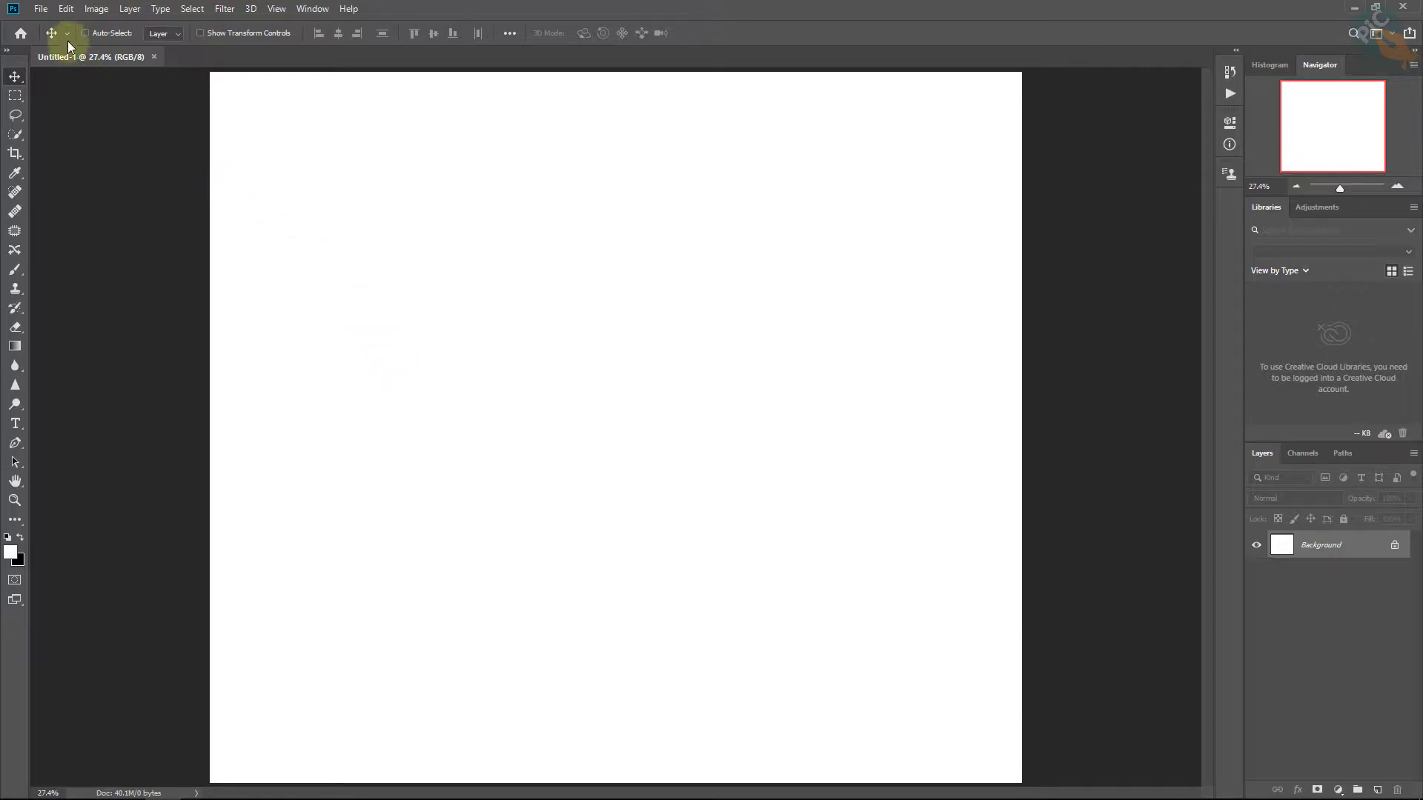
# Place image file 1 as an embedded object and move it up towards the upper edge of the canvas
pyautogui.click(41, 9)
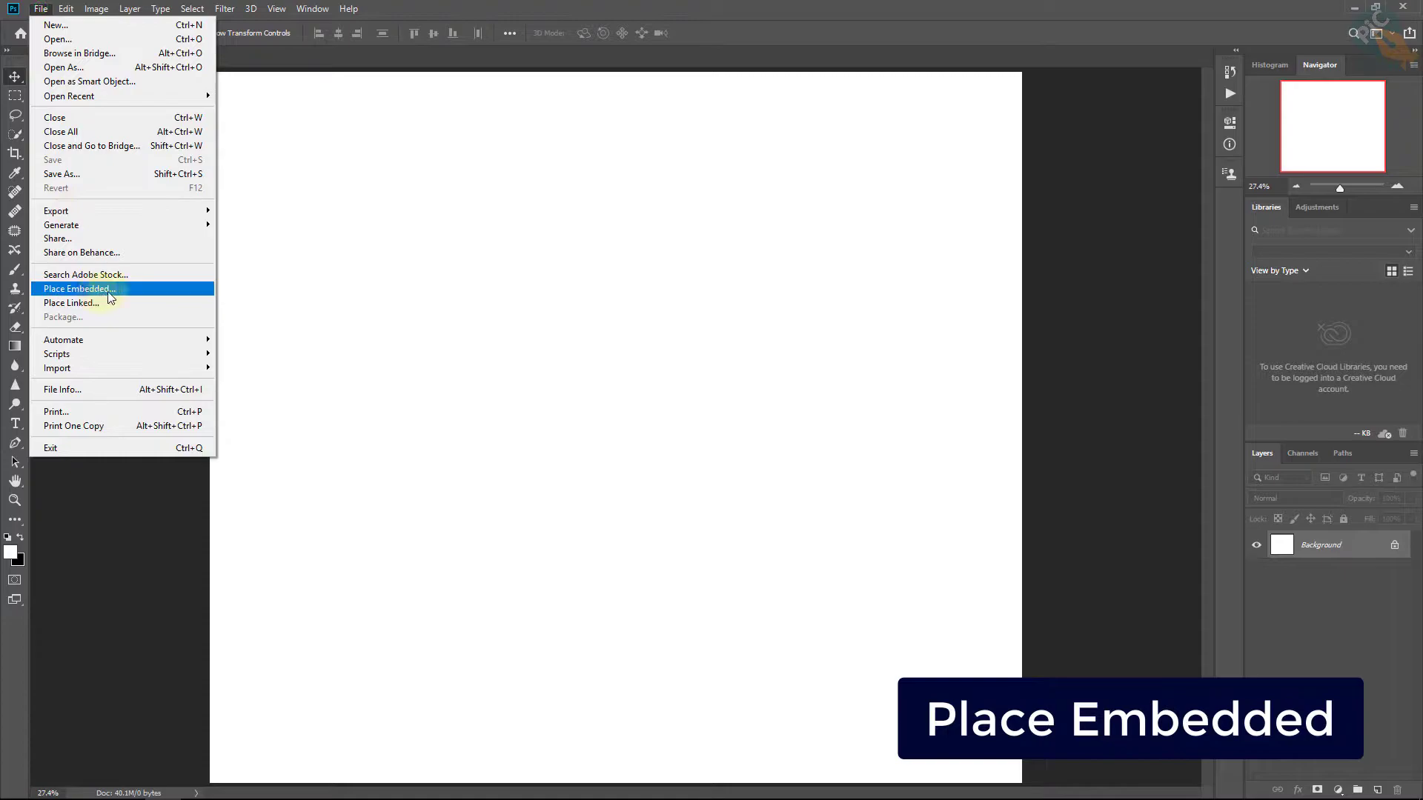
pyautogui.click(160, 289)
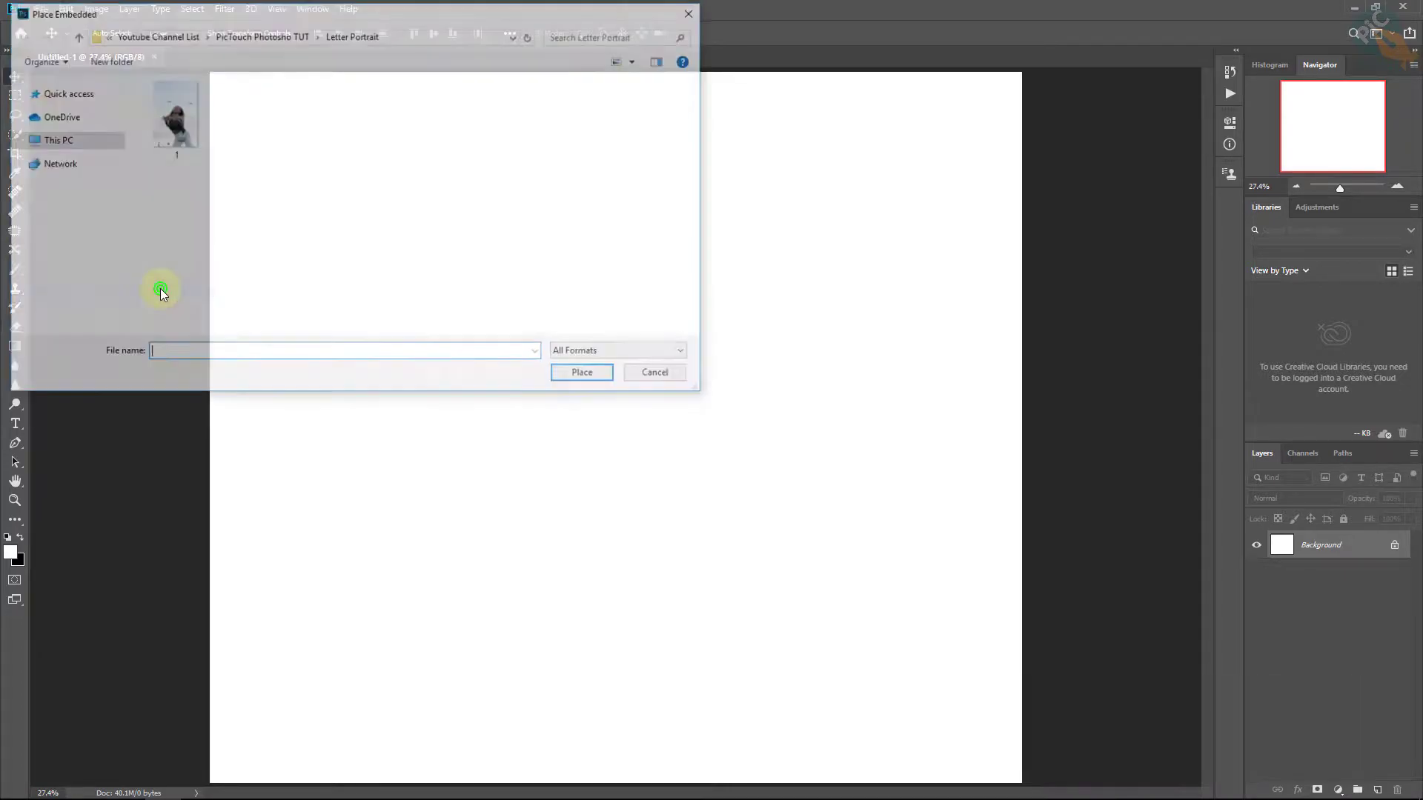
pyautogui.click(170, 113)
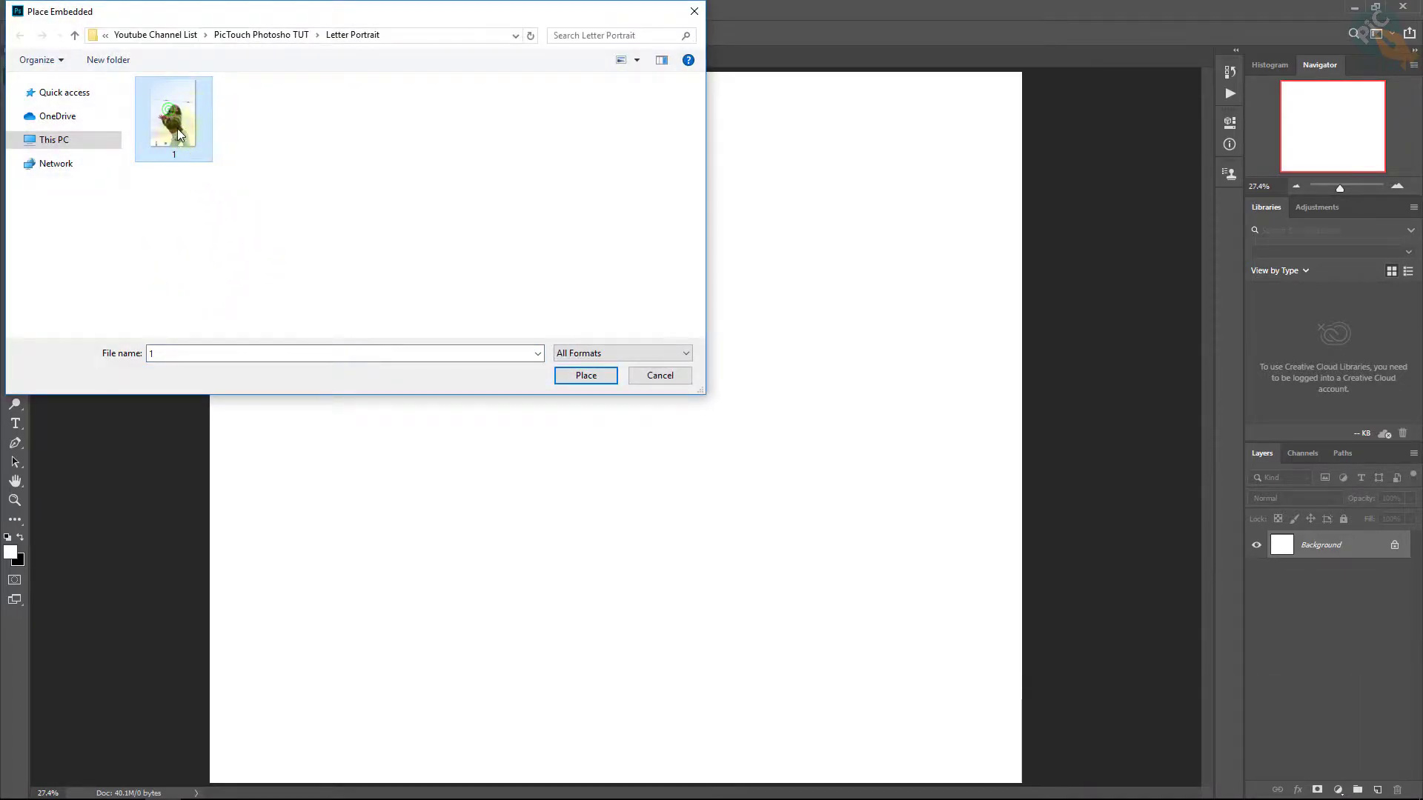
pyautogui.click(586, 376)
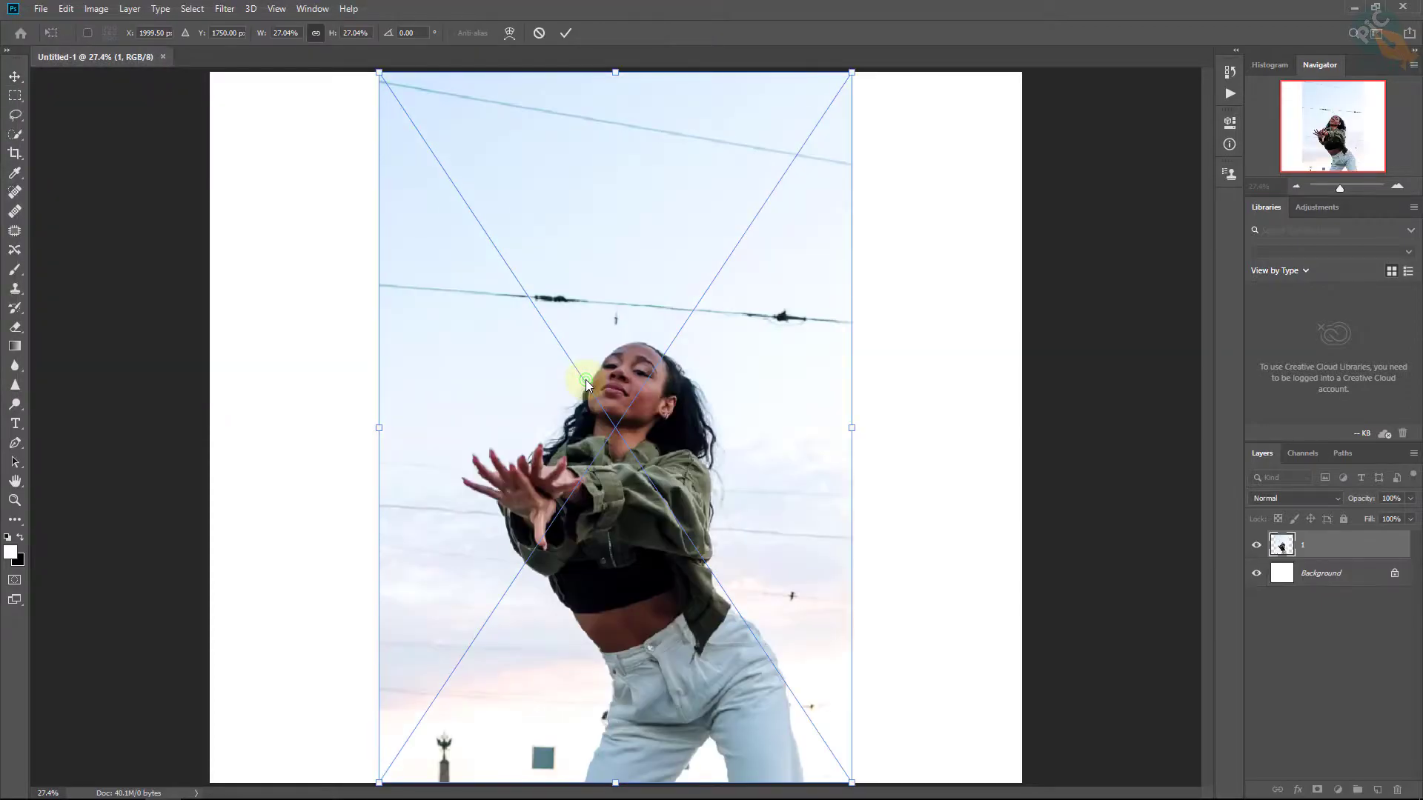
pyautogui.click(566, 32)
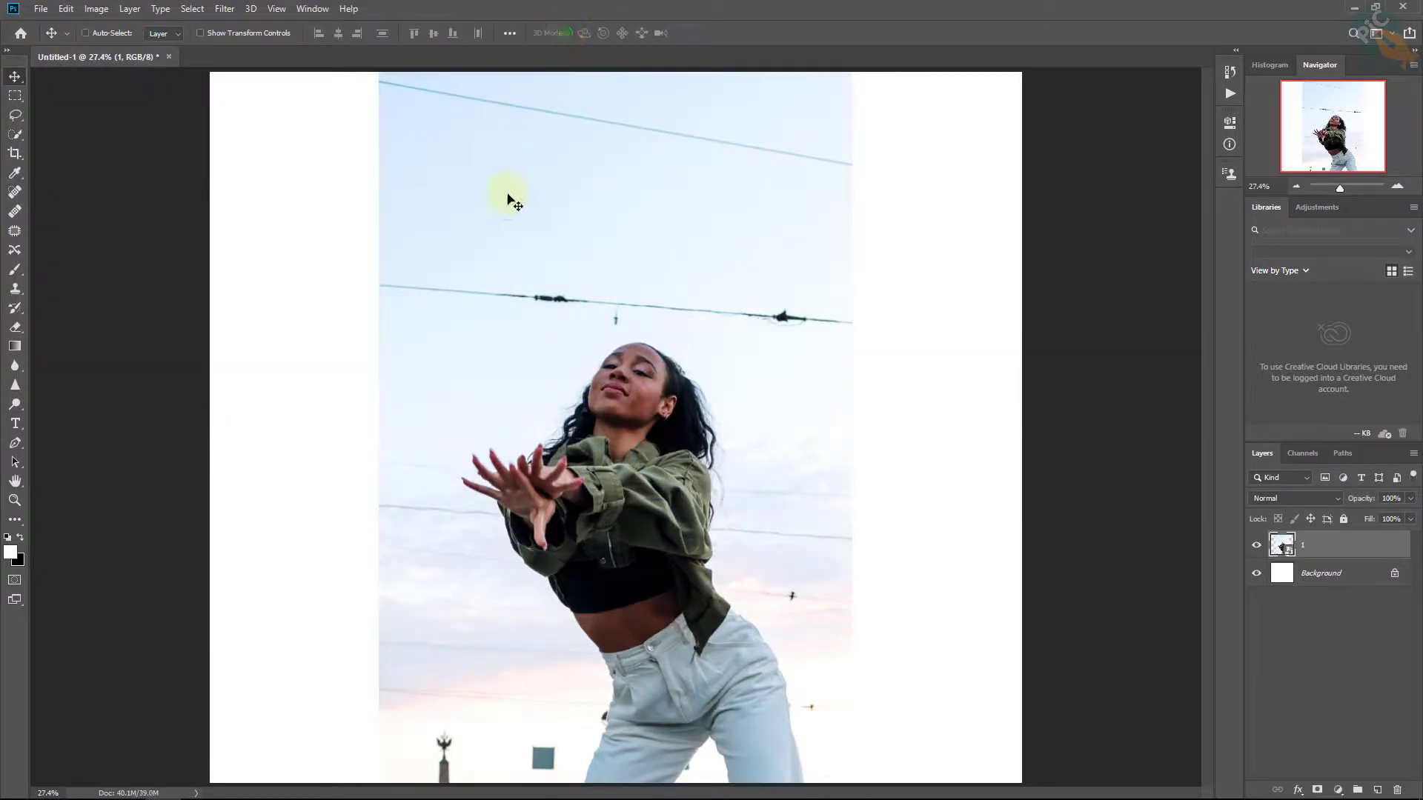
pyautogui.moveTo(719, 620); pyautogui.dragTo(674, 444)
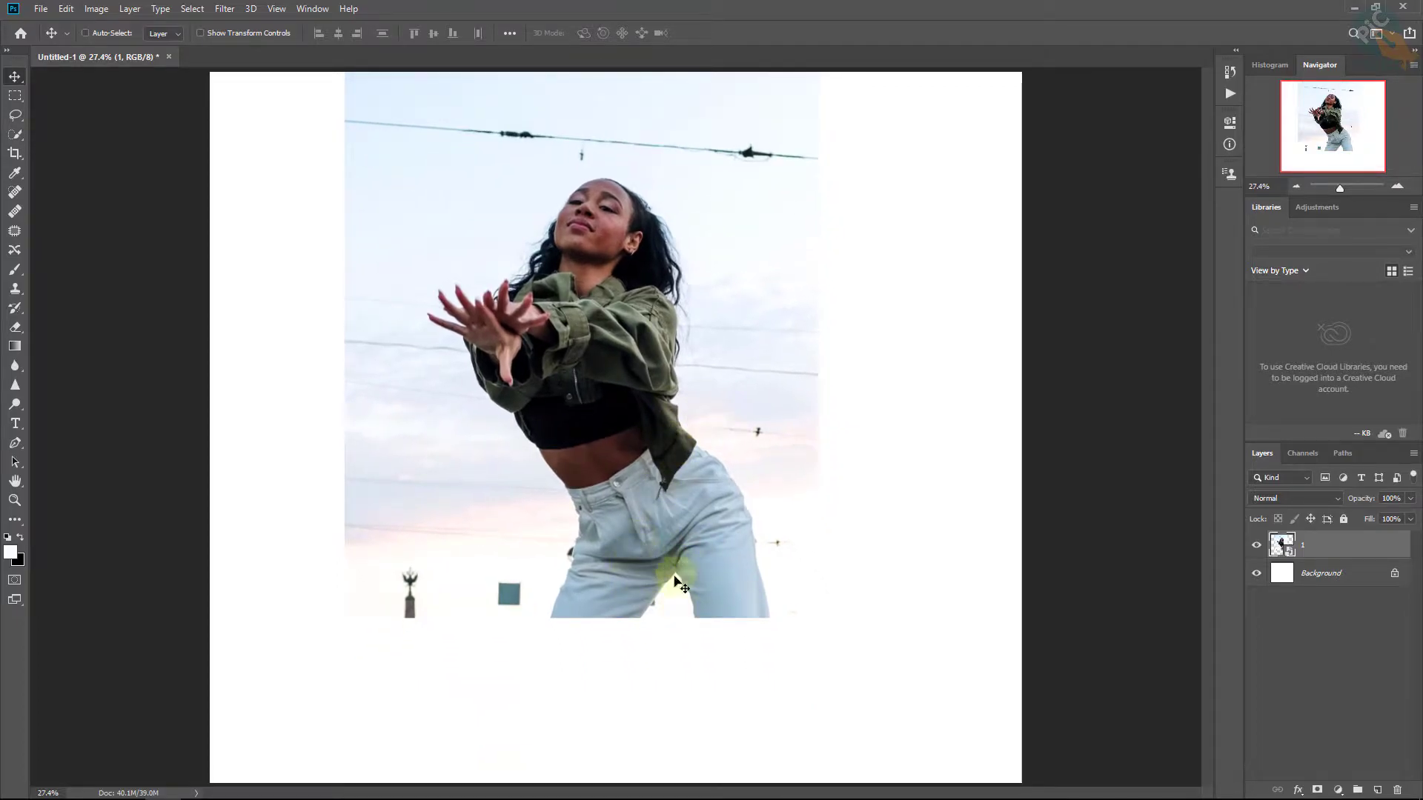
# Start a Pen tool path at the trouser leg's inner hem and trace the inner edge up to the crotch
pyautogui.scroll(4, 675, 575)
pyautogui.moveTo(588, 546); pyautogui.dragTo(590, 578)
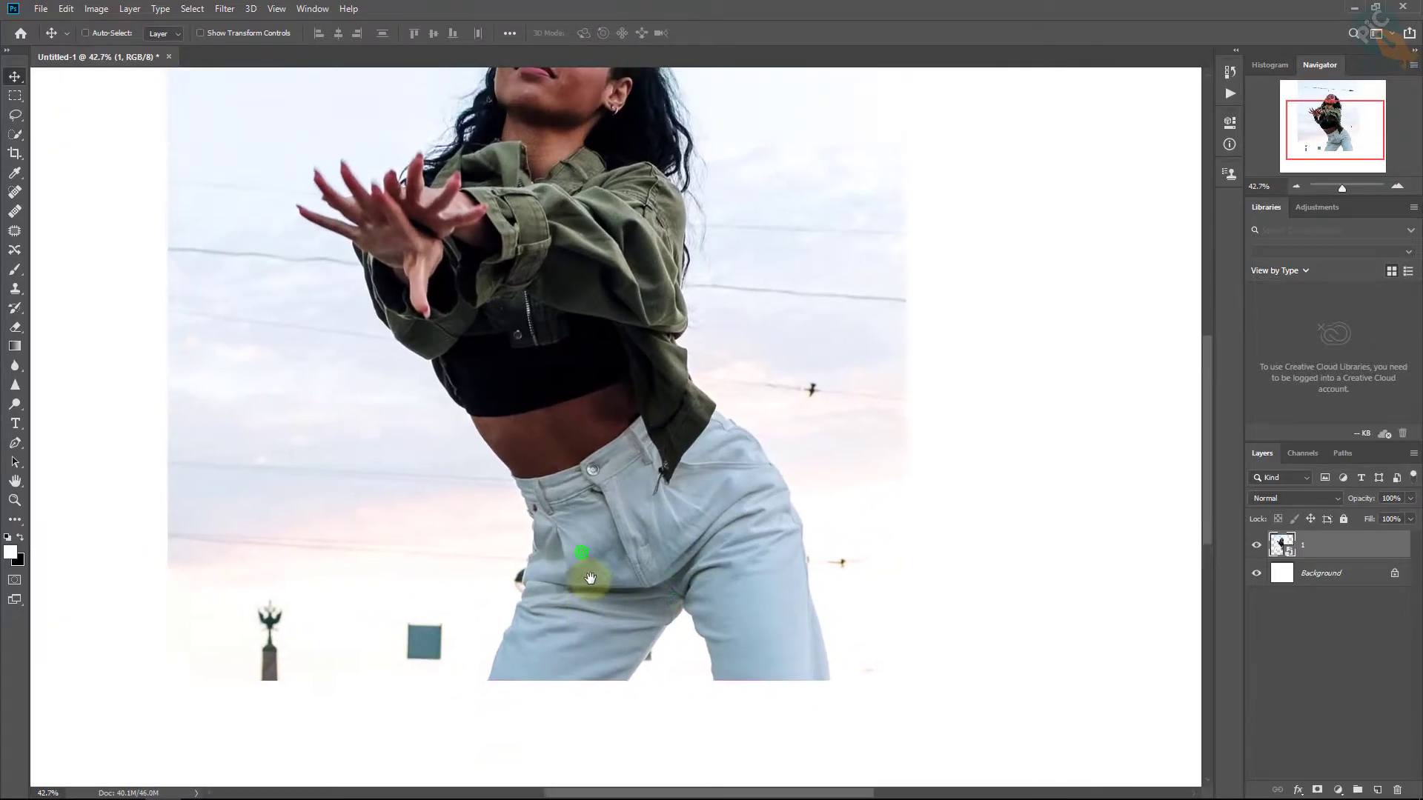
pyautogui.click(16, 442)
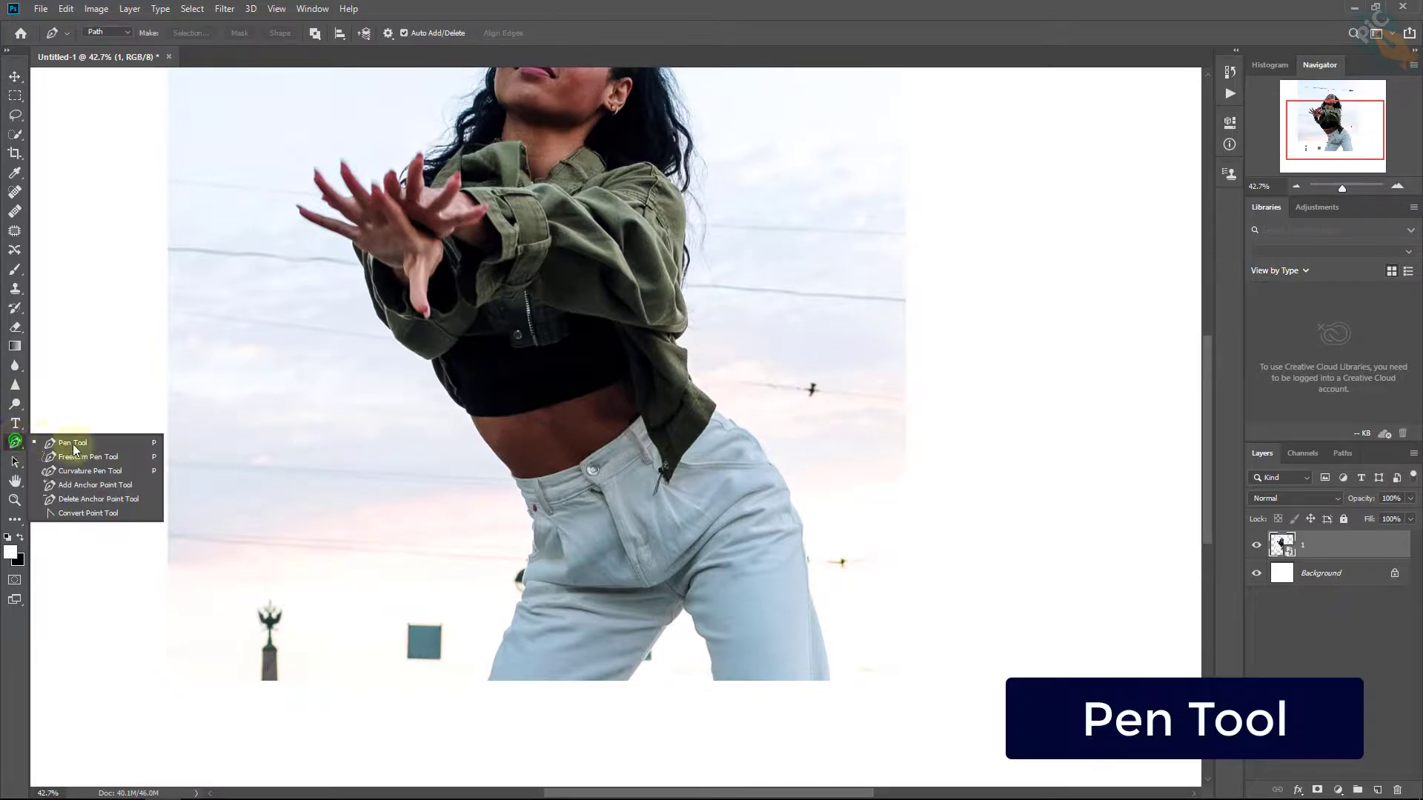
pyautogui.click(121, 445)
pyautogui.moveTo(556, 654); pyautogui.dragTo(448, 591)
pyautogui.moveTo(671, 621); pyautogui.dragTo(549, 679)
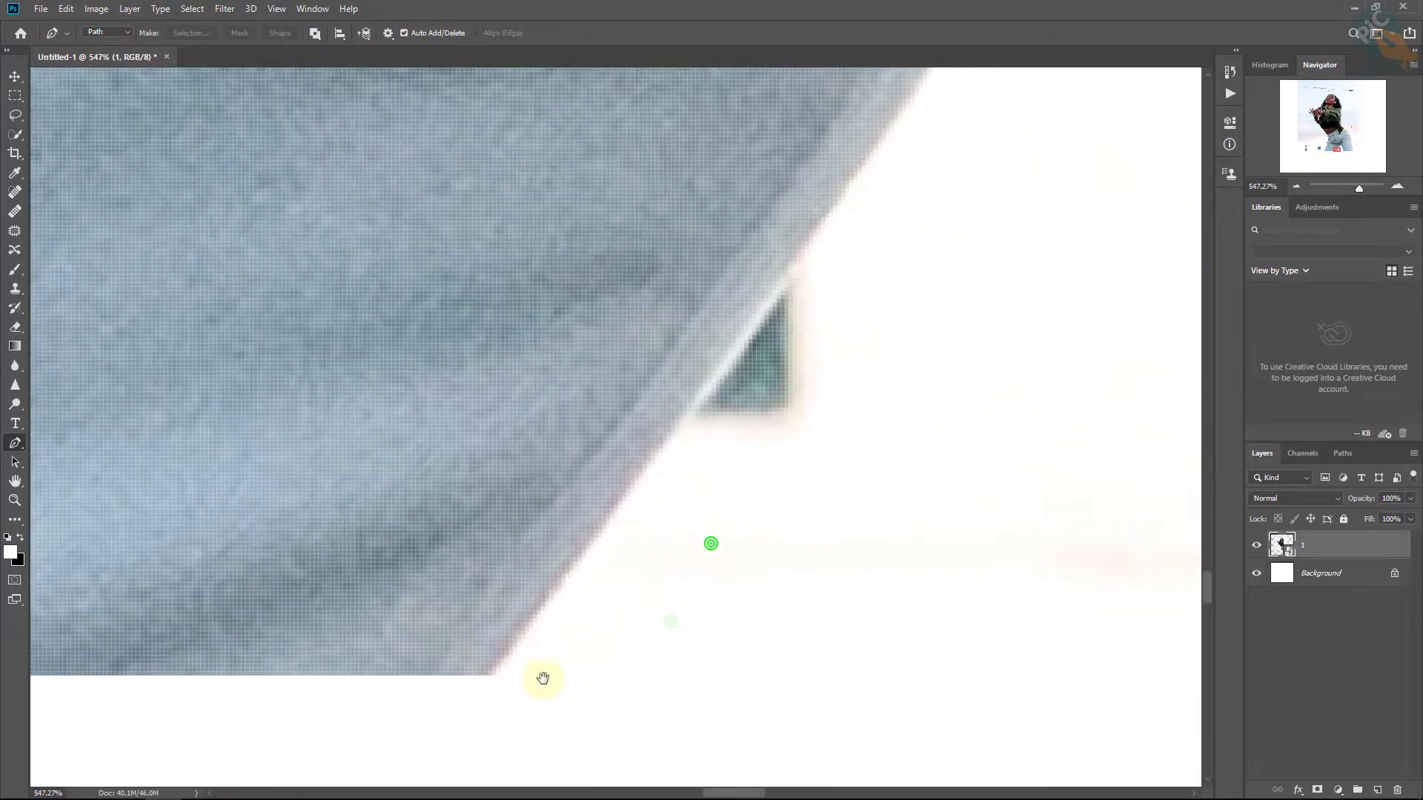
pyautogui.click(480, 677)
pyautogui.moveTo(647, 597); pyautogui.dragTo(609, 593)
pyautogui.moveTo(664, 556); pyautogui.dragTo(526, 685)
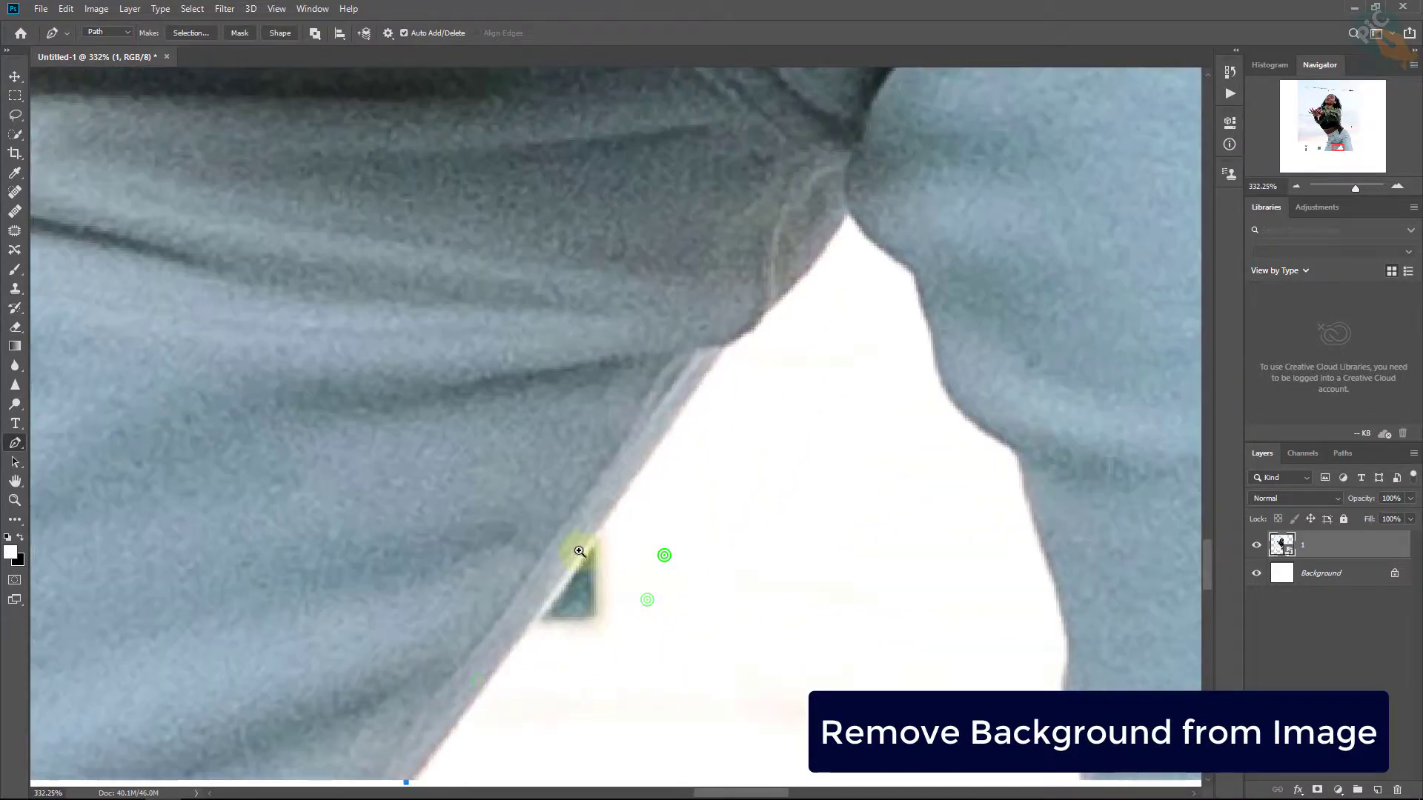
pyautogui.moveTo(585, 547); pyautogui.dragTo(617, 543)
pyautogui.click(706, 363)
pyautogui.click(807, 236)
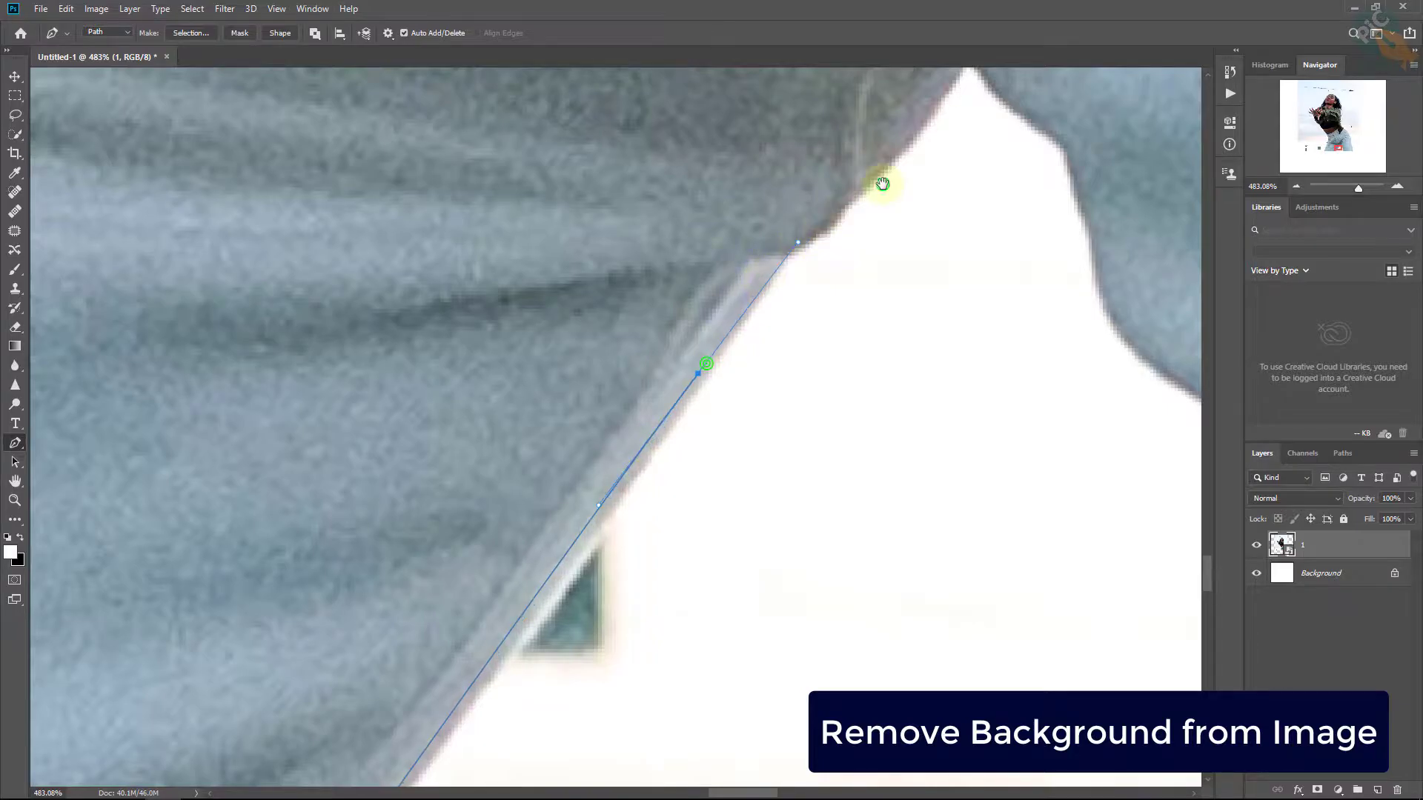
pyautogui.moveTo(883, 183); pyautogui.dragTo(547, 515)
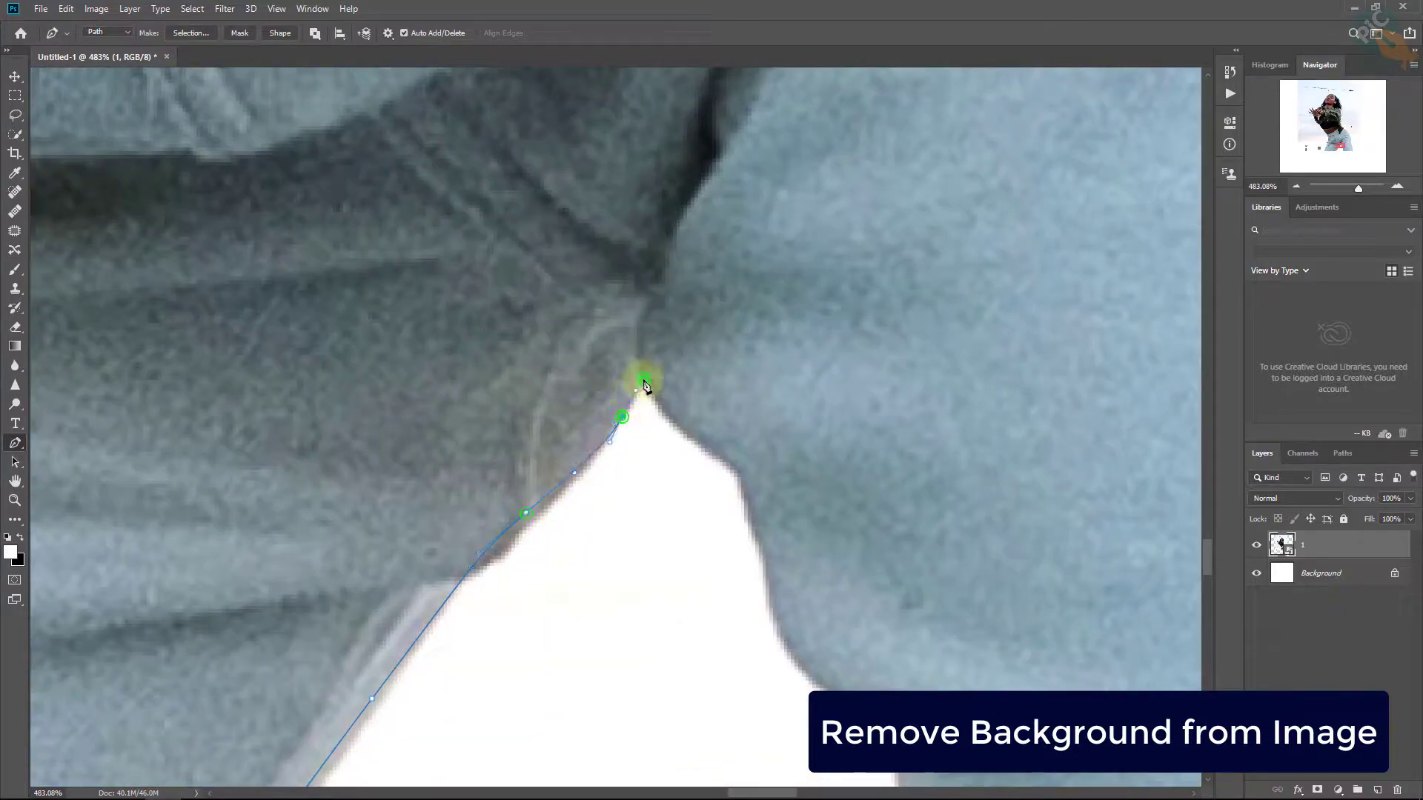
pyautogui.click(644, 382)
# Continue the path down the other leg's inner edge and up along the outer thigh and hip
pyautogui.moveTo(783, 495); pyautogui.dragTo(573, 487)
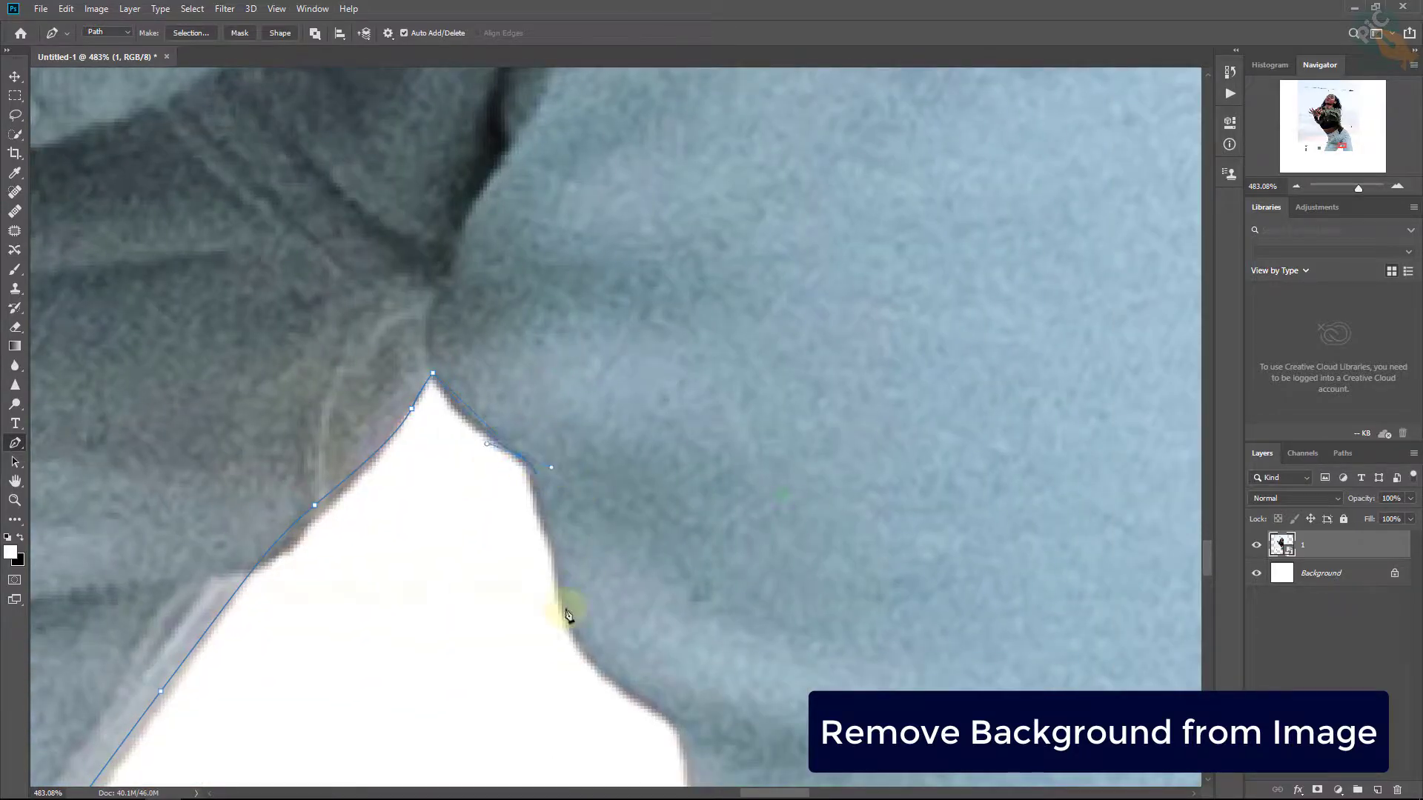
pyautogui.click(424, 485)
pyautogui.click(741, 546)
pyautogui.click(696, 442)
pyautogui.moveTo(733, 571); pyautogui.dragTo(672, 491)
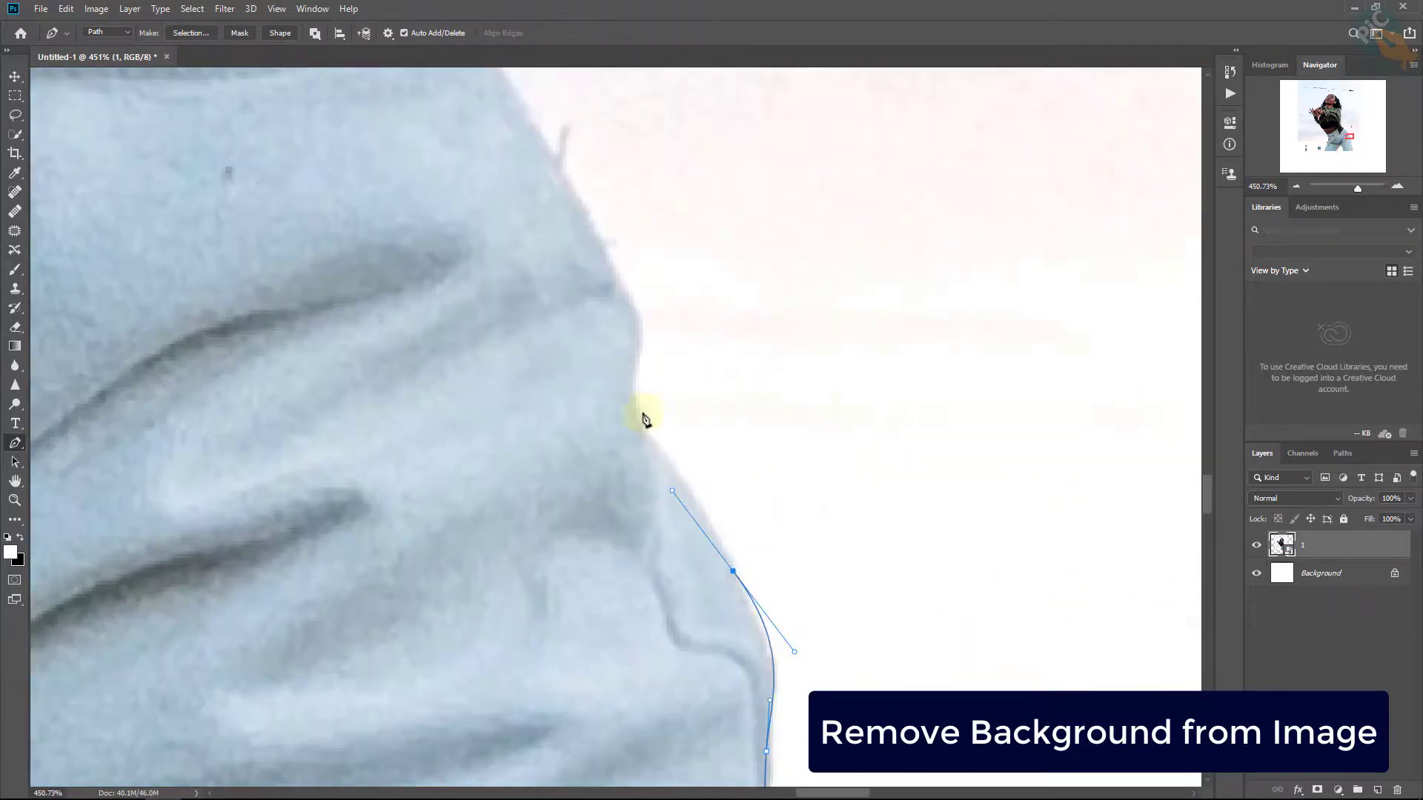
pyautogui.moveTo(623, 336); pyautogui.dragTo(611, 305)
pyautogui.click(651, 429)
# Extend the path from the jacket hem up along the jacket and around the hair and head towards the hands
pyautogui.scroll(3, 514, 321)
pyautogui.moveTo(543, 380); pyautogui.dragTo(535, 336)
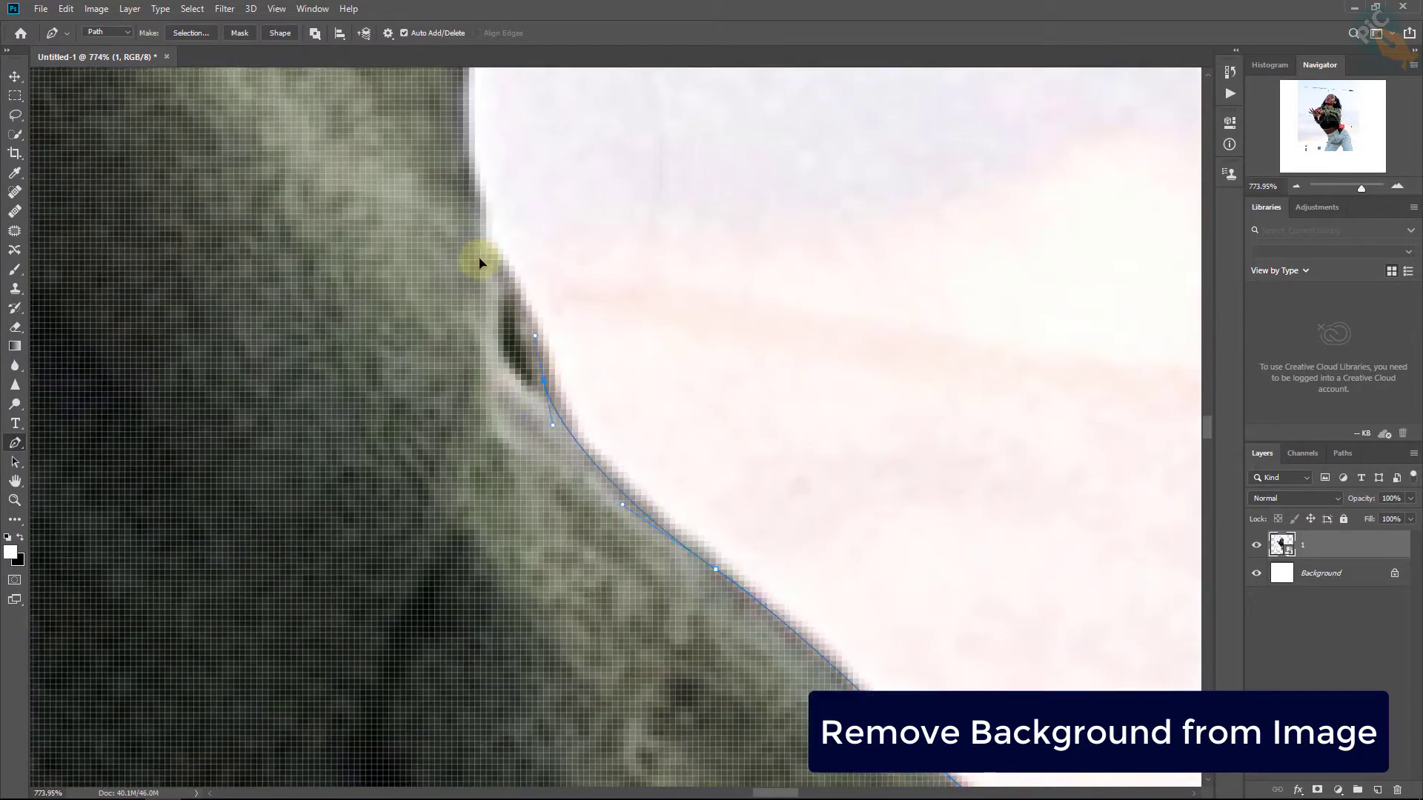
pyautogui.click(565, 518)
pyautogui.moveTo(785, 365); pyautogui.dragTo(699, 165)
pyautogui.scroll(-3, 749, 474)
pyautogui.moveTo(751, 481)
pyautogui.mouseDown()
pyautogui.moveTo(756, 449)
pyautogui.moveTo(800, 572)
pyautogui.mouseUp()
pyautogui.click(756, 483)
pyautogui.click(664, 457)
pyautogui.scroll(3, 664, 370)
pyautogui.moveTo(664, 296)
pyautogui.mouseDown()
pyautogui.moveTo(838, 330)
pyautogui.moveTo(934, 415)
pyautogui.mouseUp()
pyautogui.moveTo(597, 292); pyautogui.dragTo(565, 355)
pyautogui.click(689, 267)
pyautogui.moveTo(765, 550); pyautogui.dragTo(750, 585)
pyautogui.scroll(3, 890, 334)
# Trace the path closely around the outstretched fingers and fingertips
pyautogui.moveTo(1035, 154); pyautogui.dragTo(1009, 207)
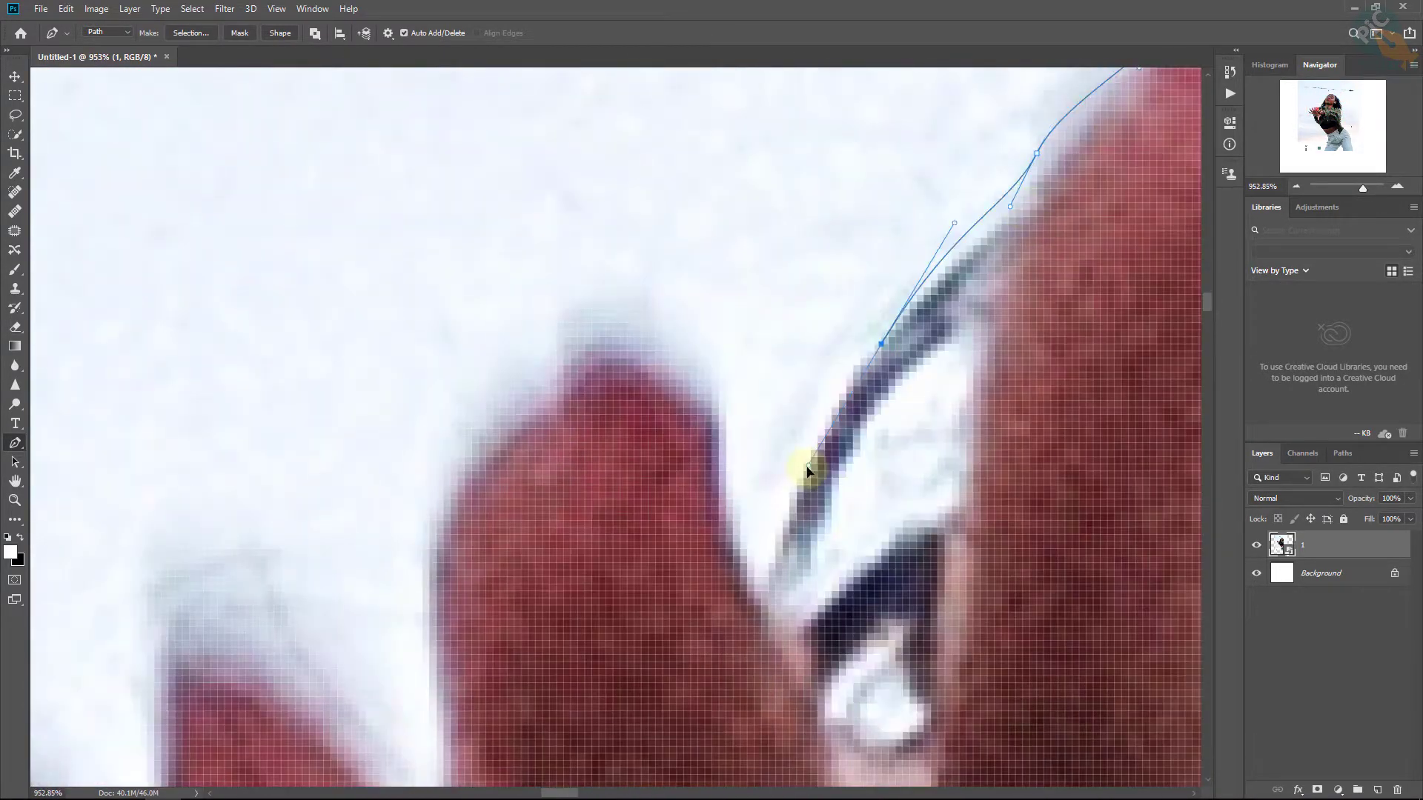
pyautogui.click(762, 452)
pyautogui.moveTo(892, 356); pyautogui.dragTo(793, 202)
pyautogui.scroll(-3, 770, 333)
pyautogui.moveTo(635, 270); pyautogui.dragTo(659, 329)
pyautogui.scroll(3, 759, 504)
pyautogui.moveTo(962, 646); pyautogui.dragTo(877, 545)
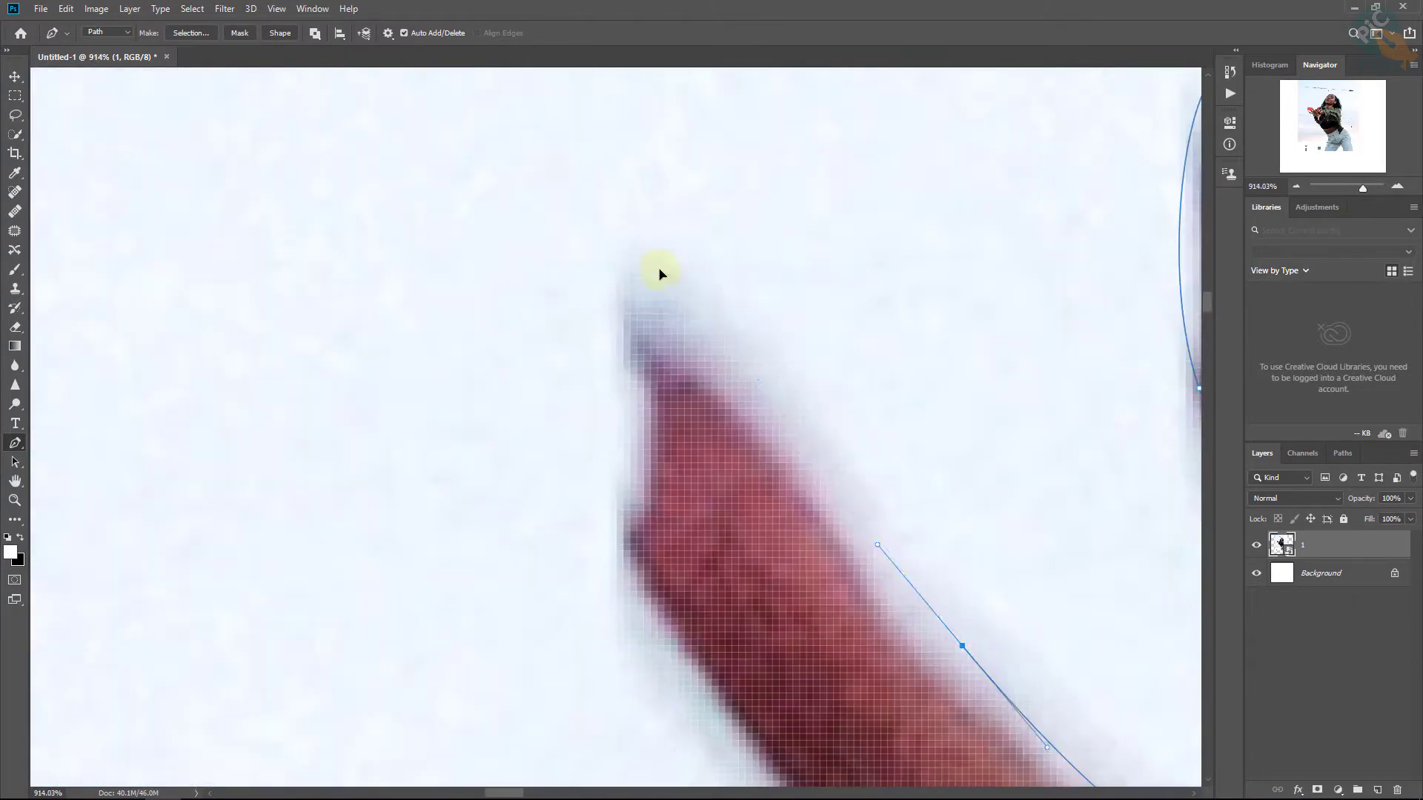
pyautogui.moveTo(571, 578); pyautogui.dragTo(594, 597)
pyautogui.click(797, 565)
pyautogui.moveTo(247, 203); pyautogui.dragTo(277, 237)
# Continue the path from the hand along the sleeve and bare midriff to the trouser waistband
pyautogui.moveTo(655, 384); pyautogui.dragTo(332, 86)
pyautogui.click(545, 194)
pyautogui.moveTo(582, 397); pyautogui.dragTo(635, 518)
pyautogui.moveTo(683, 476); pyautogui.dragTo(692, 546)
pyautogui.moveTo(692, 652)
pyautogui.mouseDown()
pyautogui.moveTo(337, 229)
pyautogui.moveTo(304, 257)
pyautogui.mouseUp()
pyautogui.moveTo(373, 347); pyautogui.dragTo(399, 388)
pyautogui.moveTo(533, 564)
pyautogui.mouseDown()
pyautogui.moveTo(619, 632)
pyautogui.moveTo(593, 670)
pyautogui.mouseUp()
pyautogui.moveTo(765, 652); pyautogui.dragTo(810, 730)
pyautogui.click(663, 569)
pyautogui.moveTo(509, 299); pyautogui.dragTo(510, 318)
pyautogui.moveTo(559, 360); pyautogui.dragTo(596, 397)
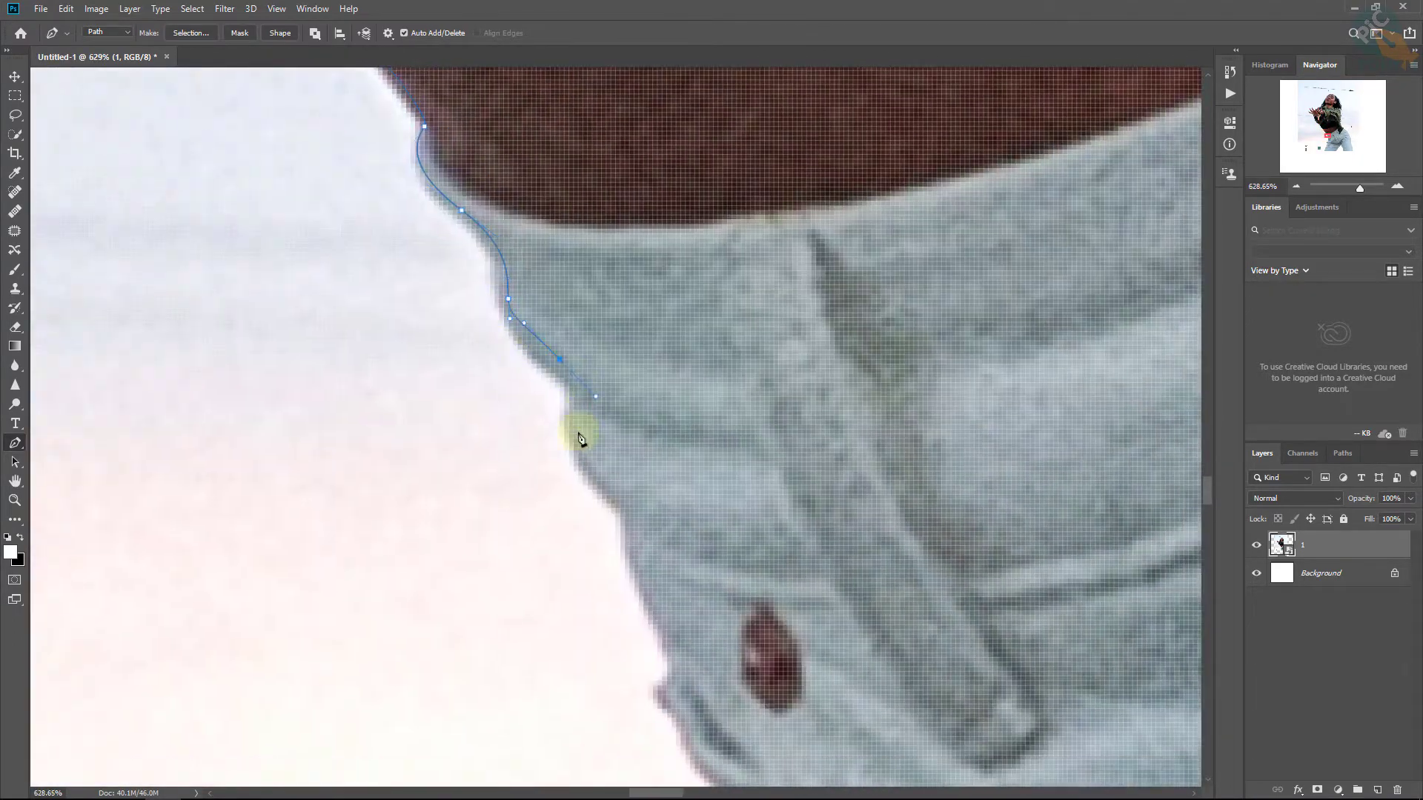
# Trace the remaining outer trouser edge and close the path below the hem at its starting point
pyautogui.click(670, 639)
pyautogui.moveTo(548, 438); pyautogui.dragTo(558, 534)
pyautogui.click(696, 292)
pyautogui.click(781, 343)
pyautogui.click(743, 391)
pyautogui.moveTo(663, 740); pyautogui.dragTo(608, 757)
pyautogui.scroll(-5, 646, 495)
pyautogui.scroll(-5, 646, 500)
pyautogui.scroll(6, 581, 622)
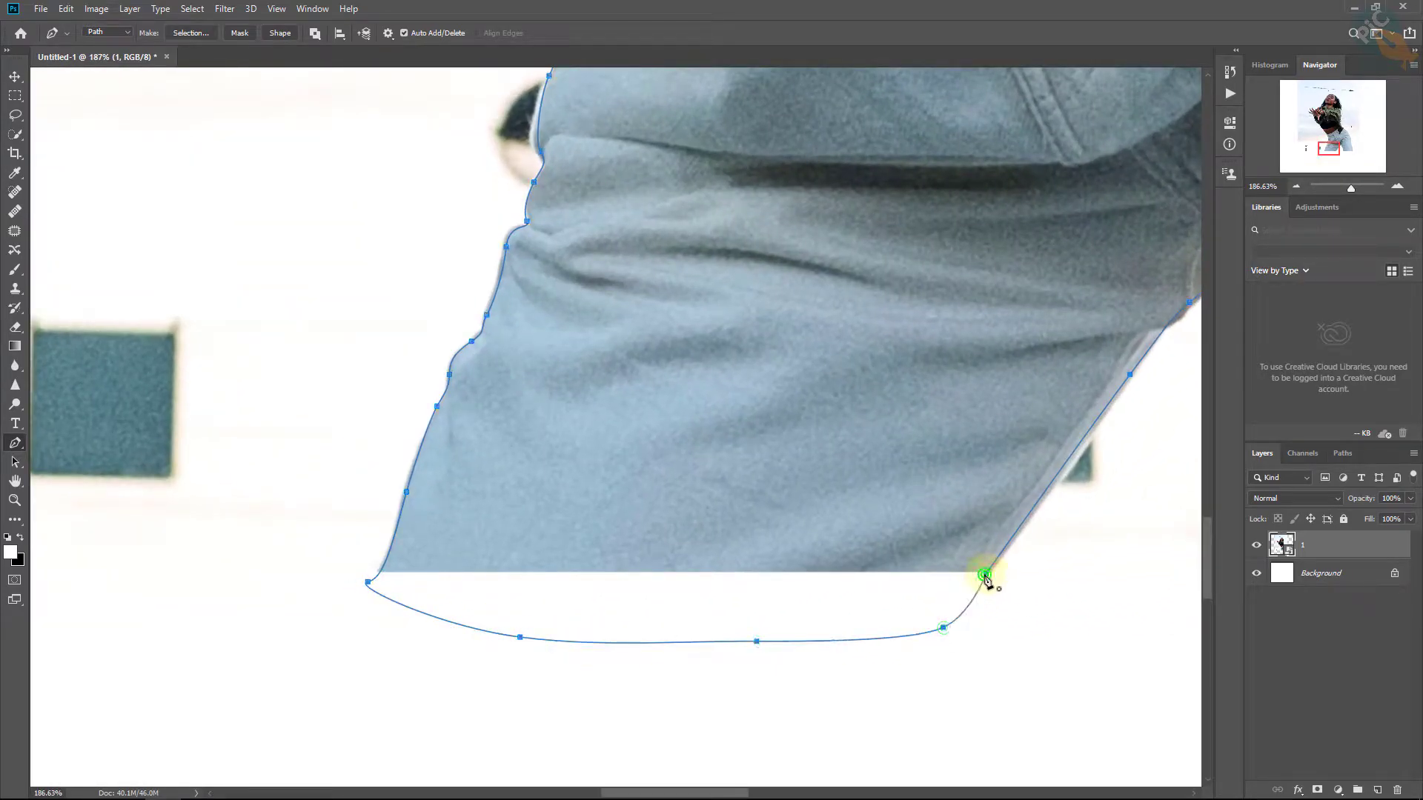
# Convert the closed path around the woman into a new anti-aliased selection with a 1-pixel feather radius
pyautogui.scroll(-8, 918, 589)
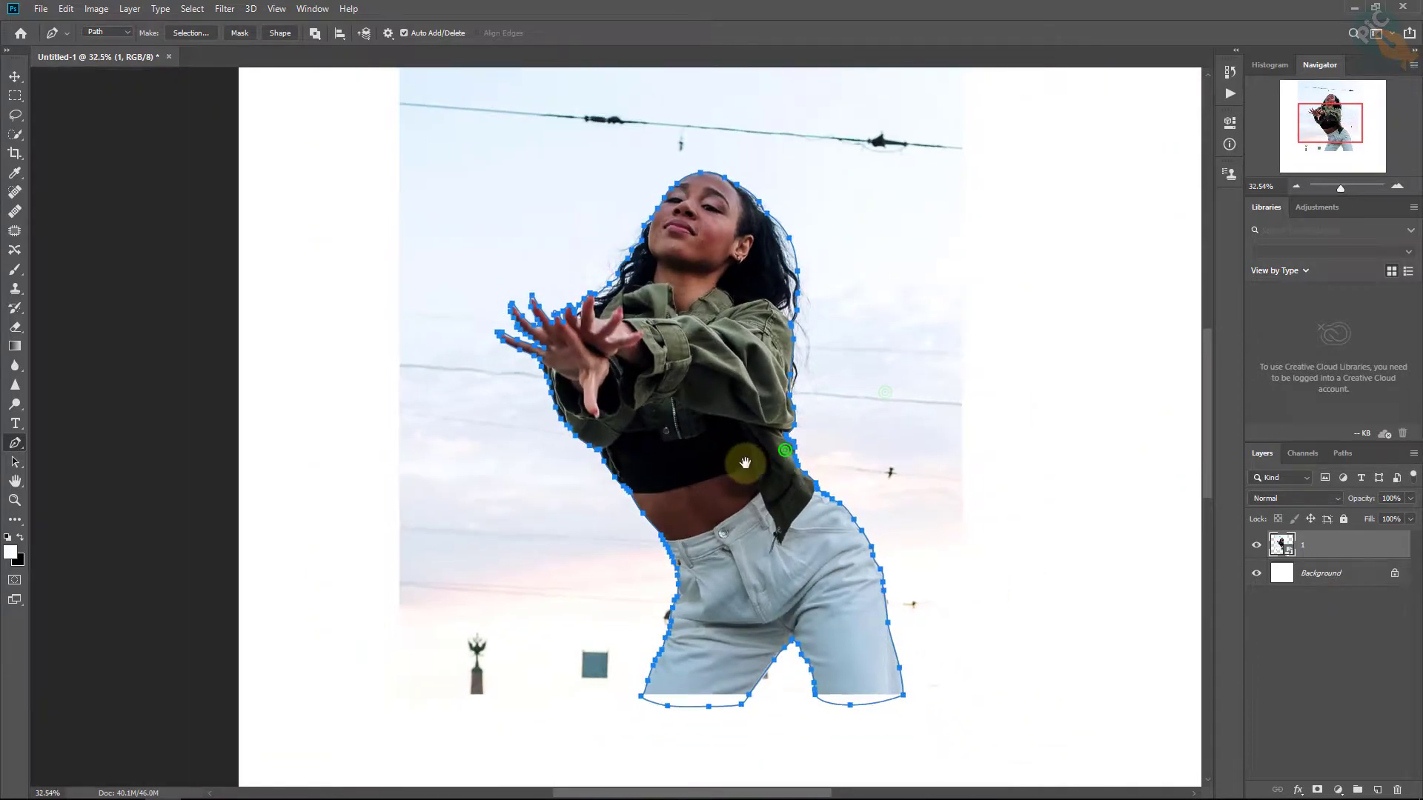
pyautogui.moveTo(745, 463); pyautogui.dragTo(728, 459)
pyautogui.moveTo(781, 400); pyautogui.dragTo(726, 392)
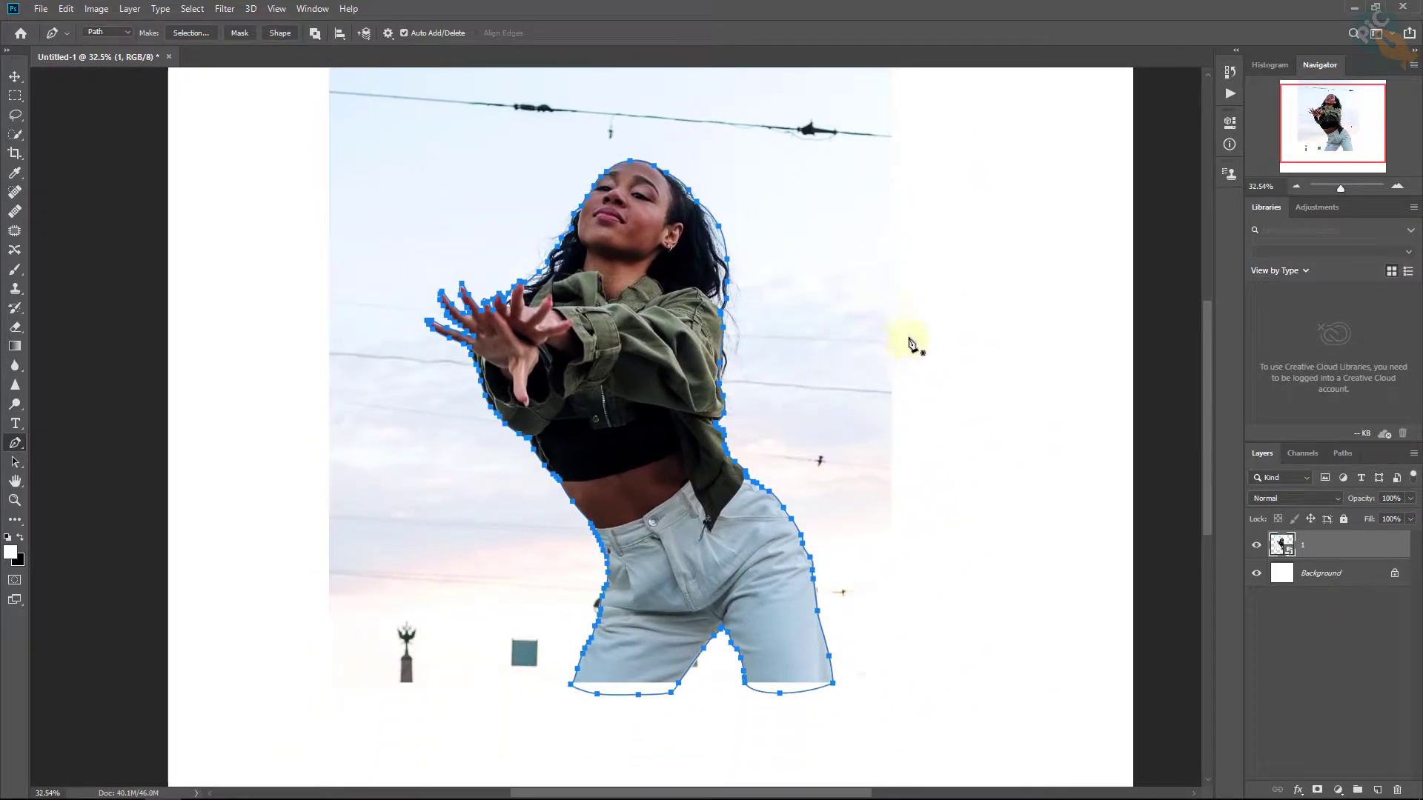
pyautogui.rightClick(835, 286)
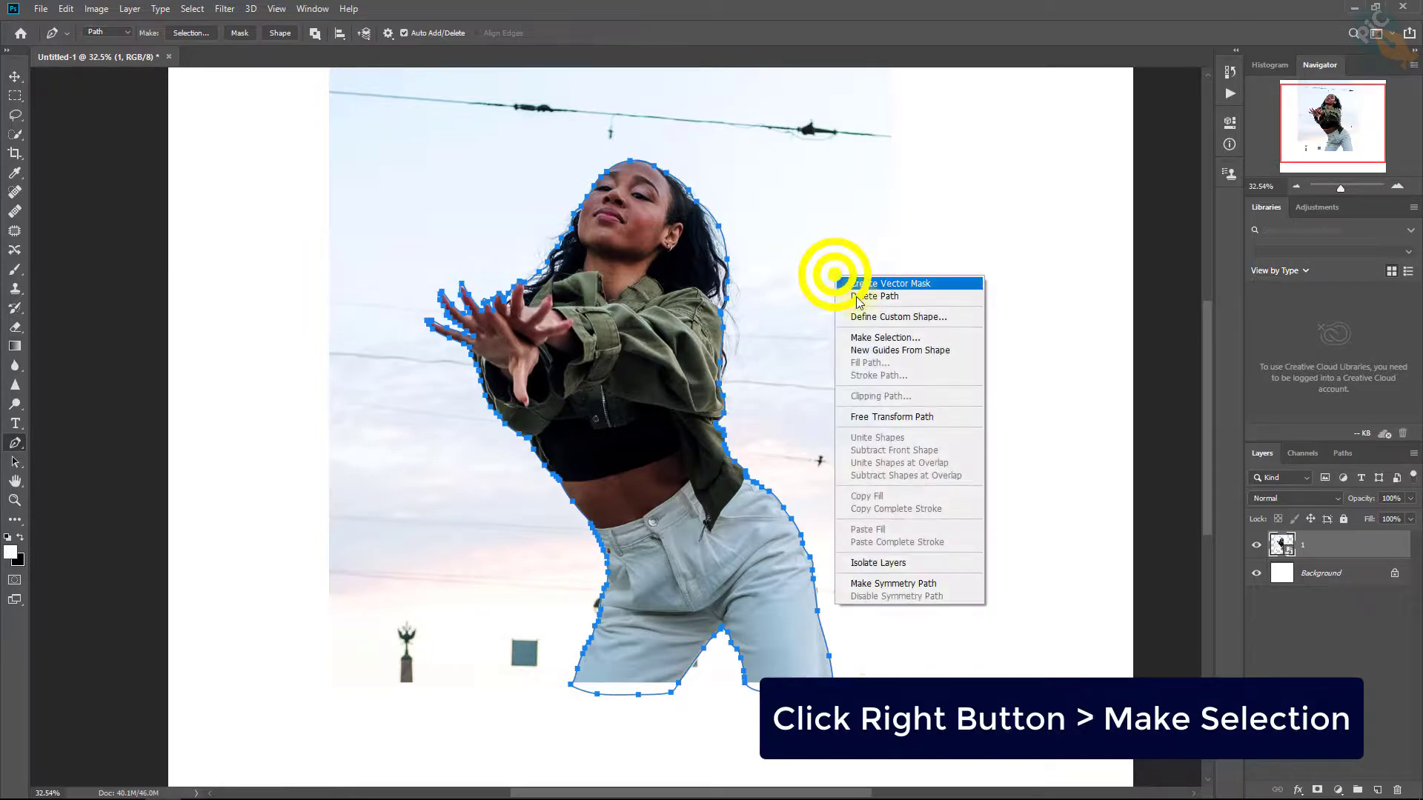
pyautogui.click(927, 338)
pyautogui.moveTo(724, 181); pyautogui.dragTo(862, 195)
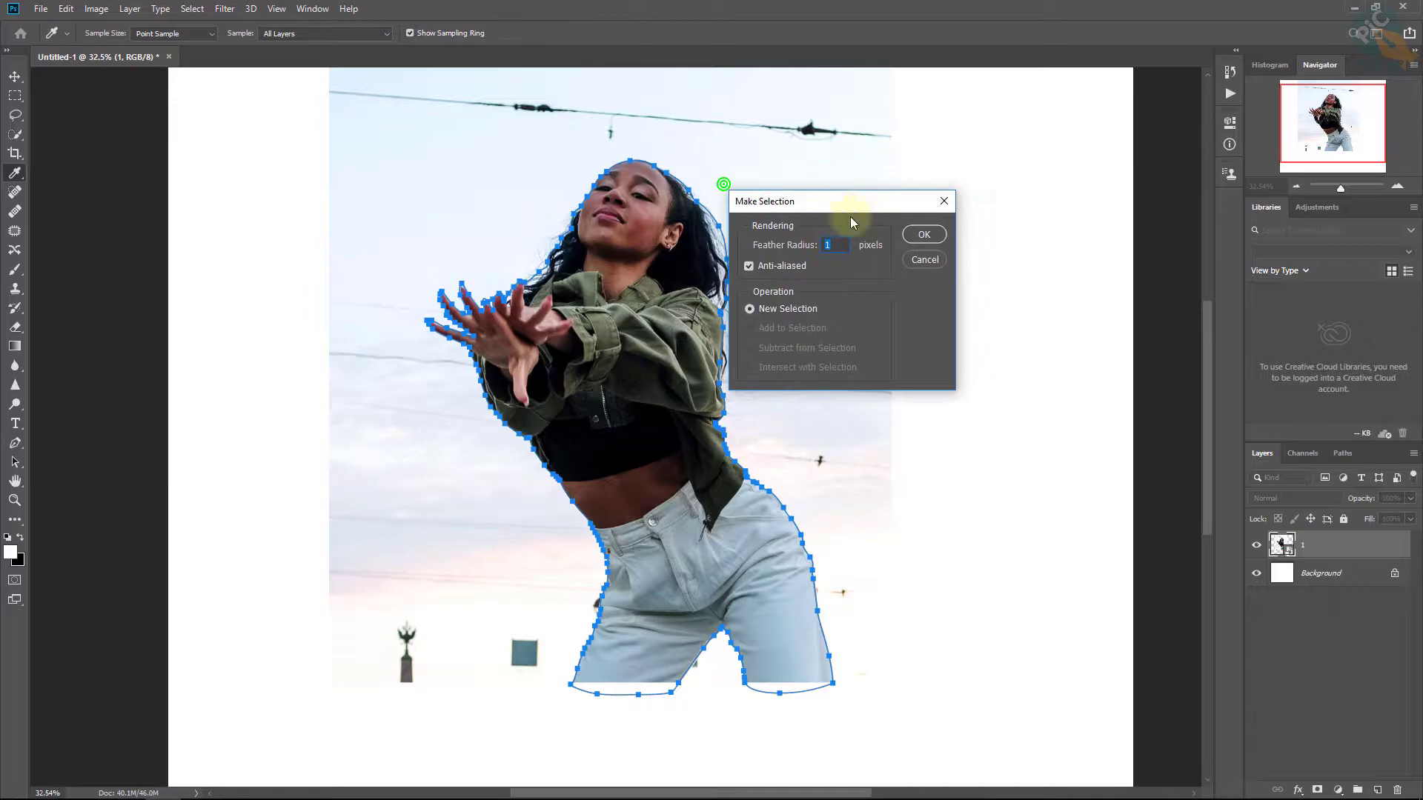
pyautogui.moveTo(838, 244); pyautogui.dragTo(783, 240)
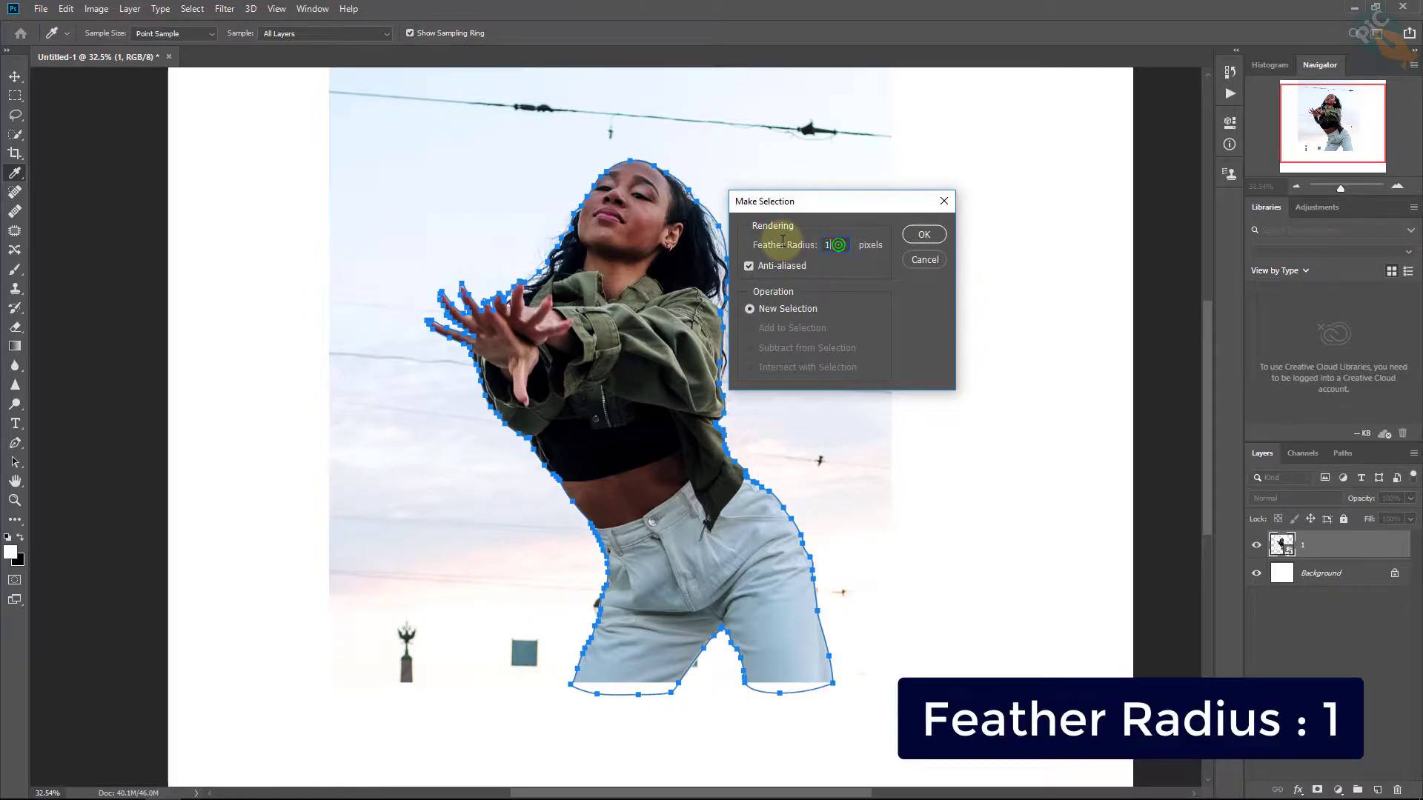
pyautogui.click(931, 232)
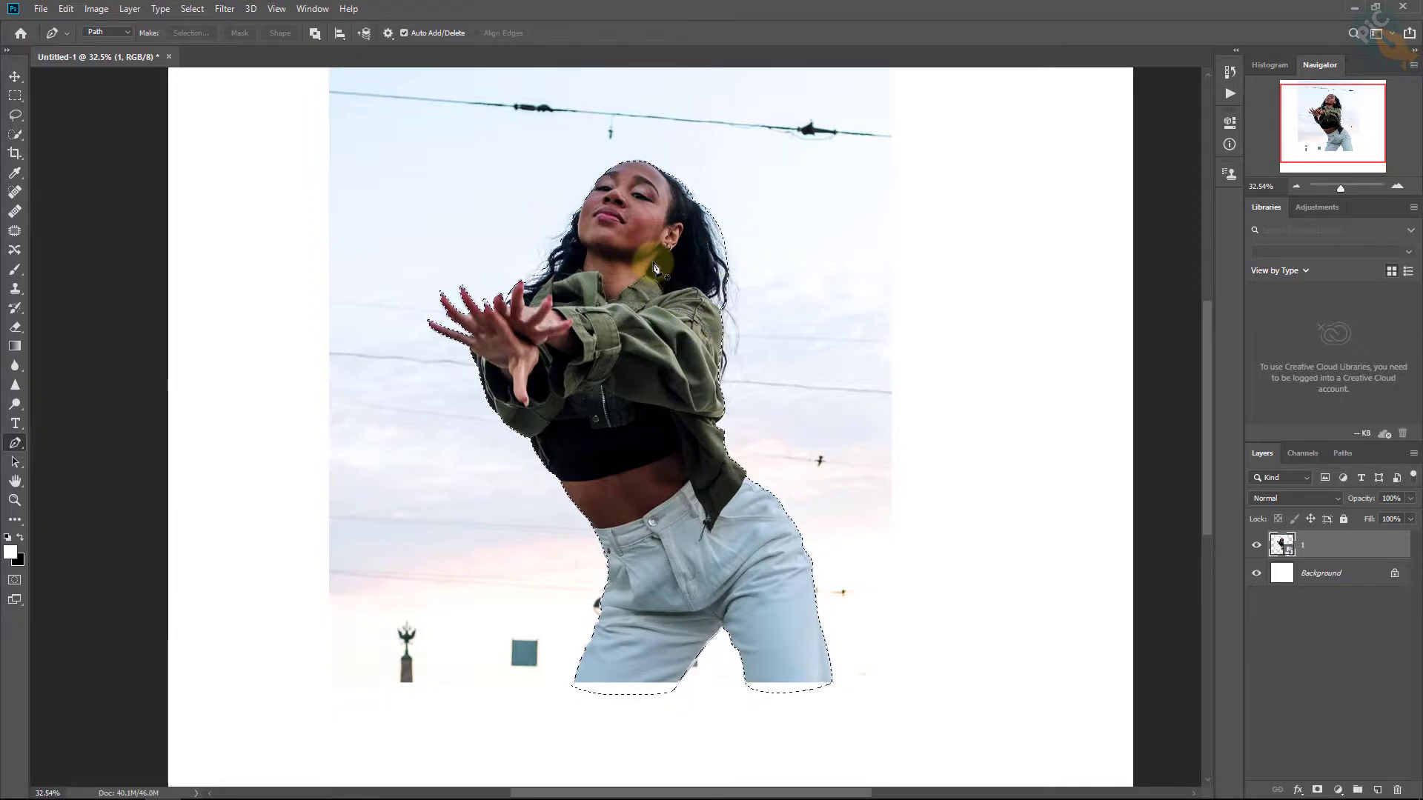
# Copy the selected woman onto a new layer with Layer Via Copy
pyautogui.click(127, 9)
pyautogui.click(138, 25)
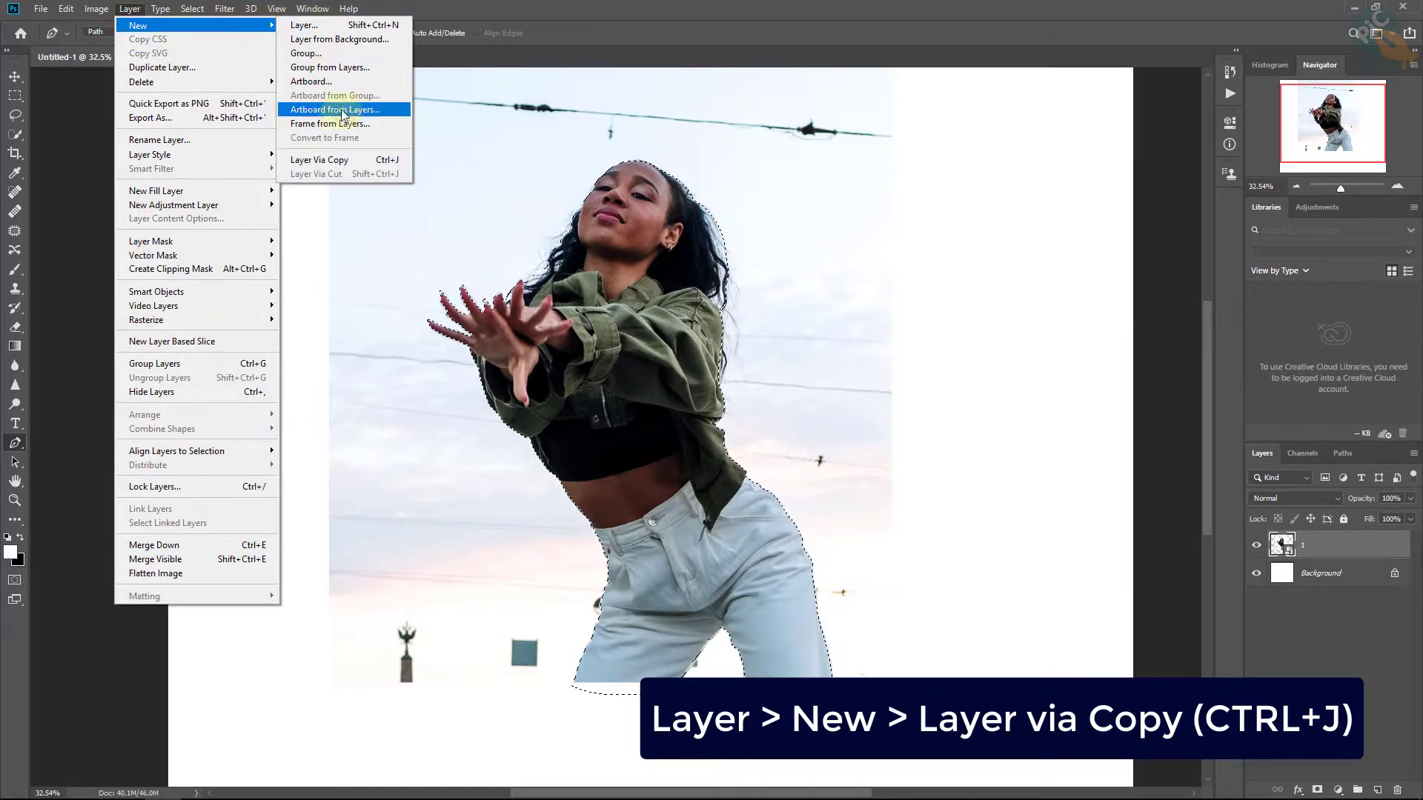
pyautogui.click(370, 161)
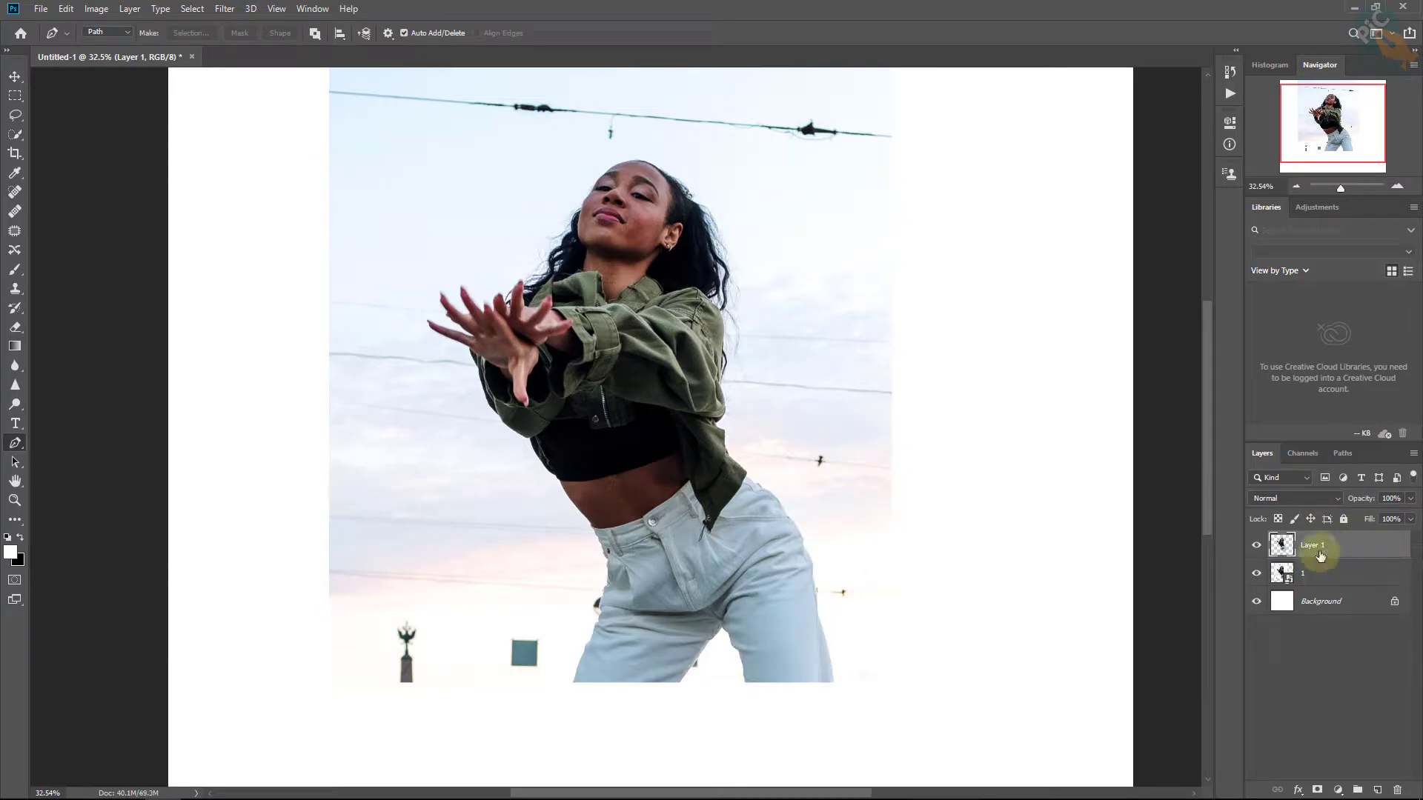
# Delete the original photo layer "1" beneath the cutout and make the woman's cutout layer active
pyautogui.click(1257, 573)
pyautogui.click(1258, 573)
pyautogui.click(1331, 572)
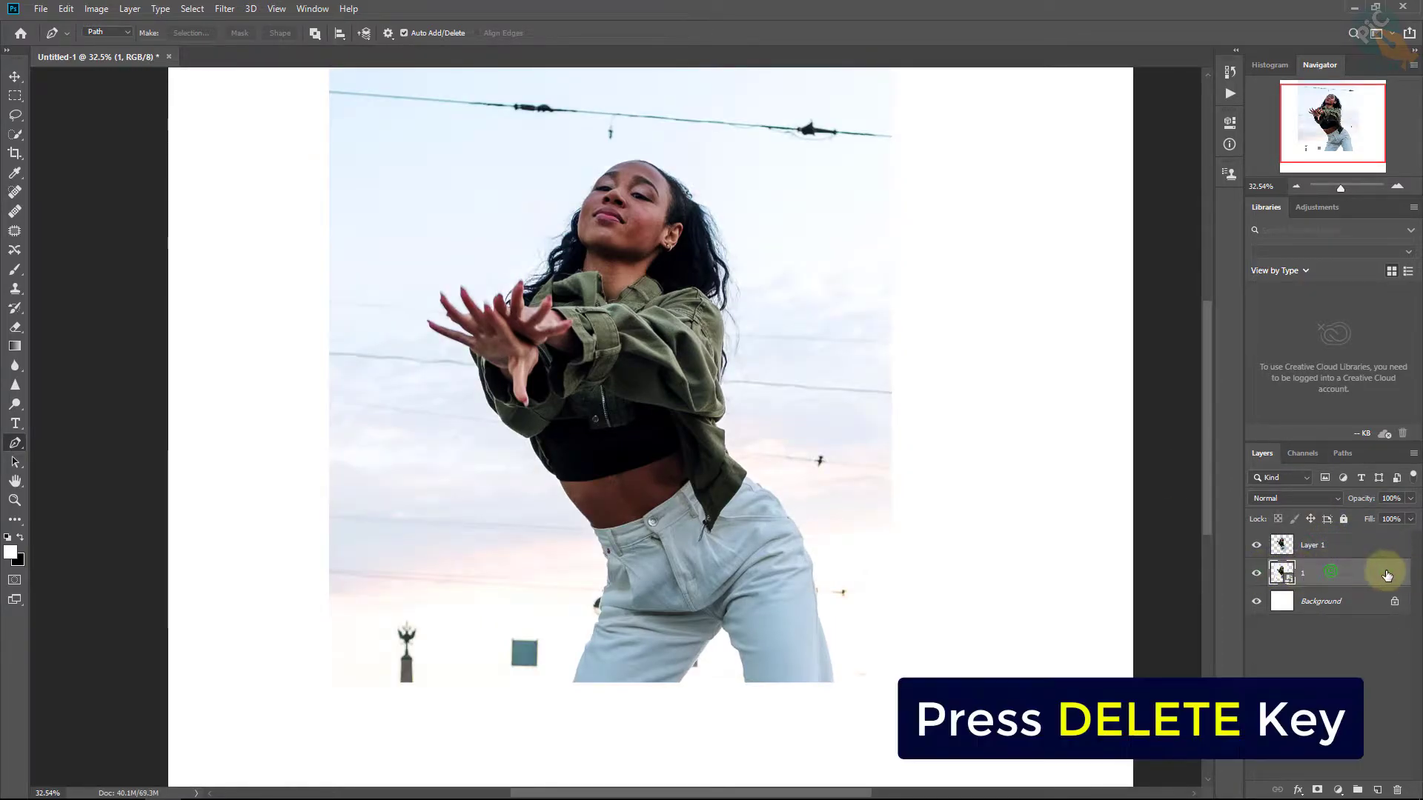
pyautogui.press('Delete')
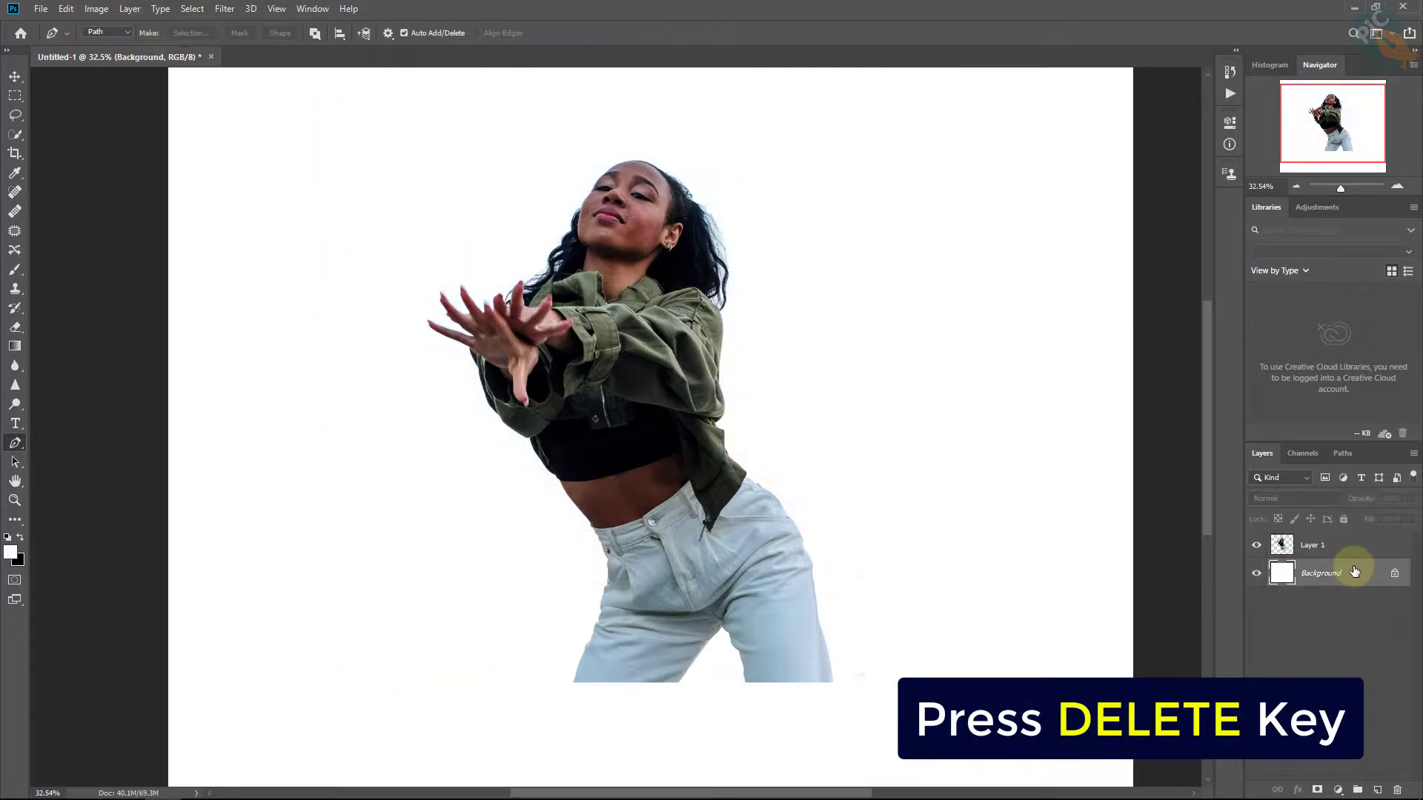
pyautogui.click(1329, 544)
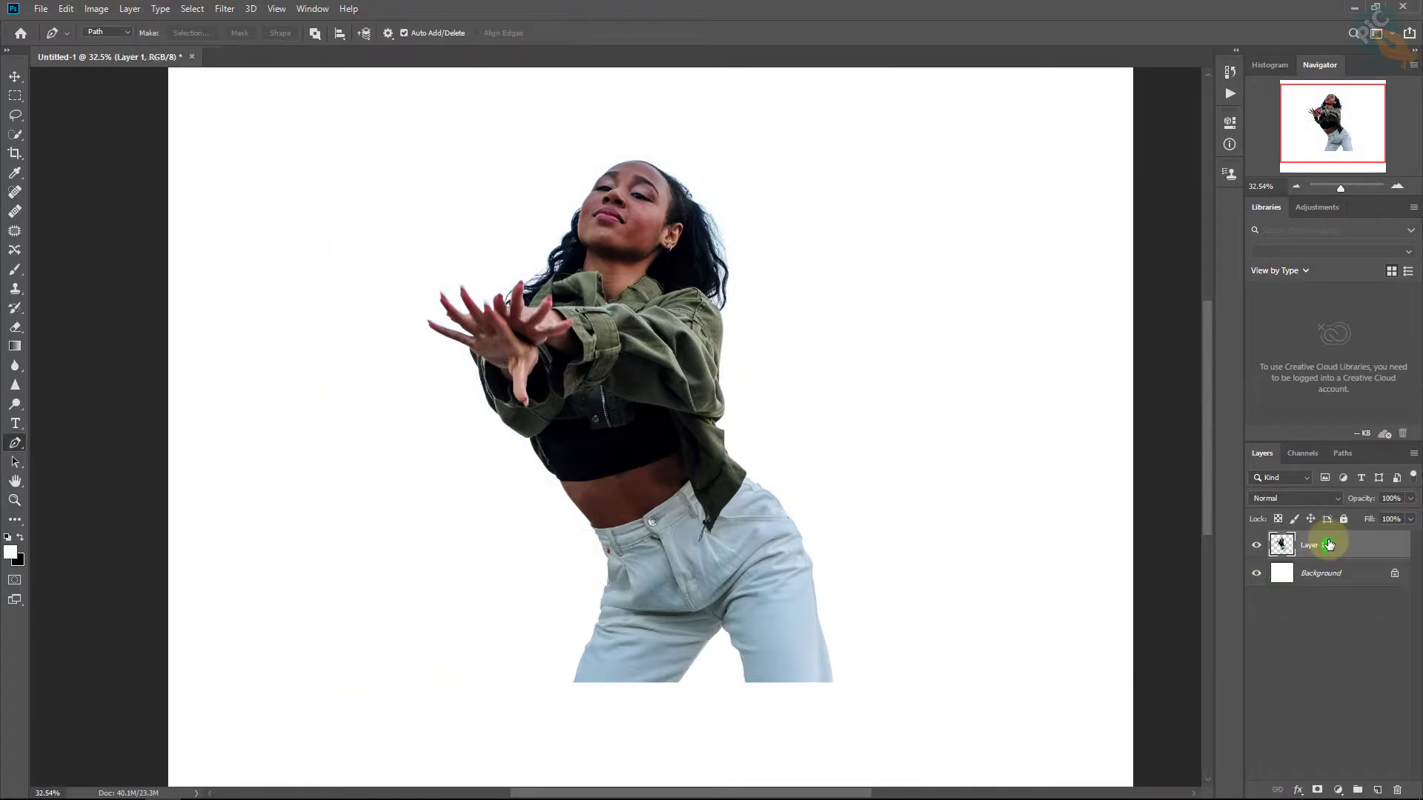
pyautogui.click(10, 76)
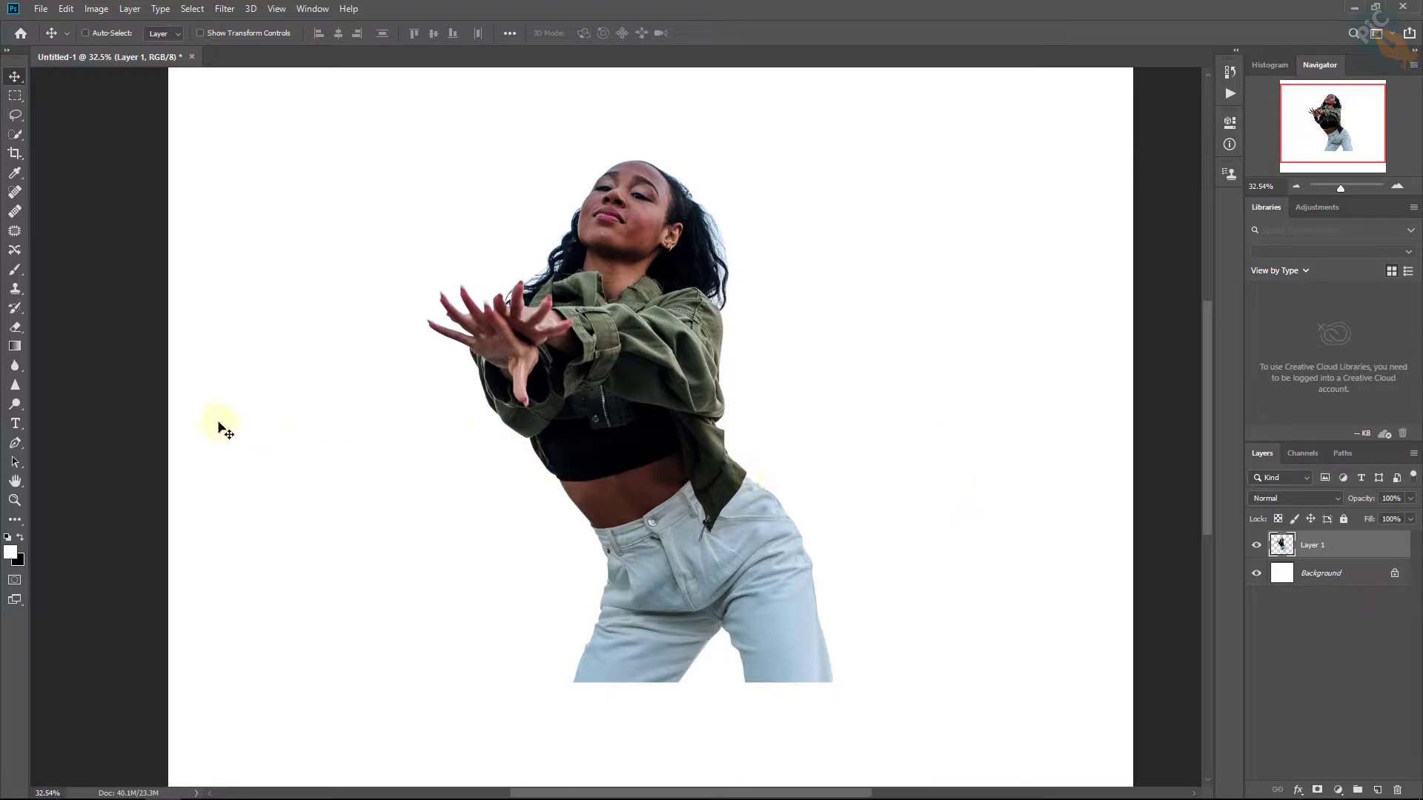
# Add a horizontal text layer with the letter R beside the woman and set its text color to #020409
pyautogui.moveTo(17, 424); pyautogui.dragTo(124, 432)
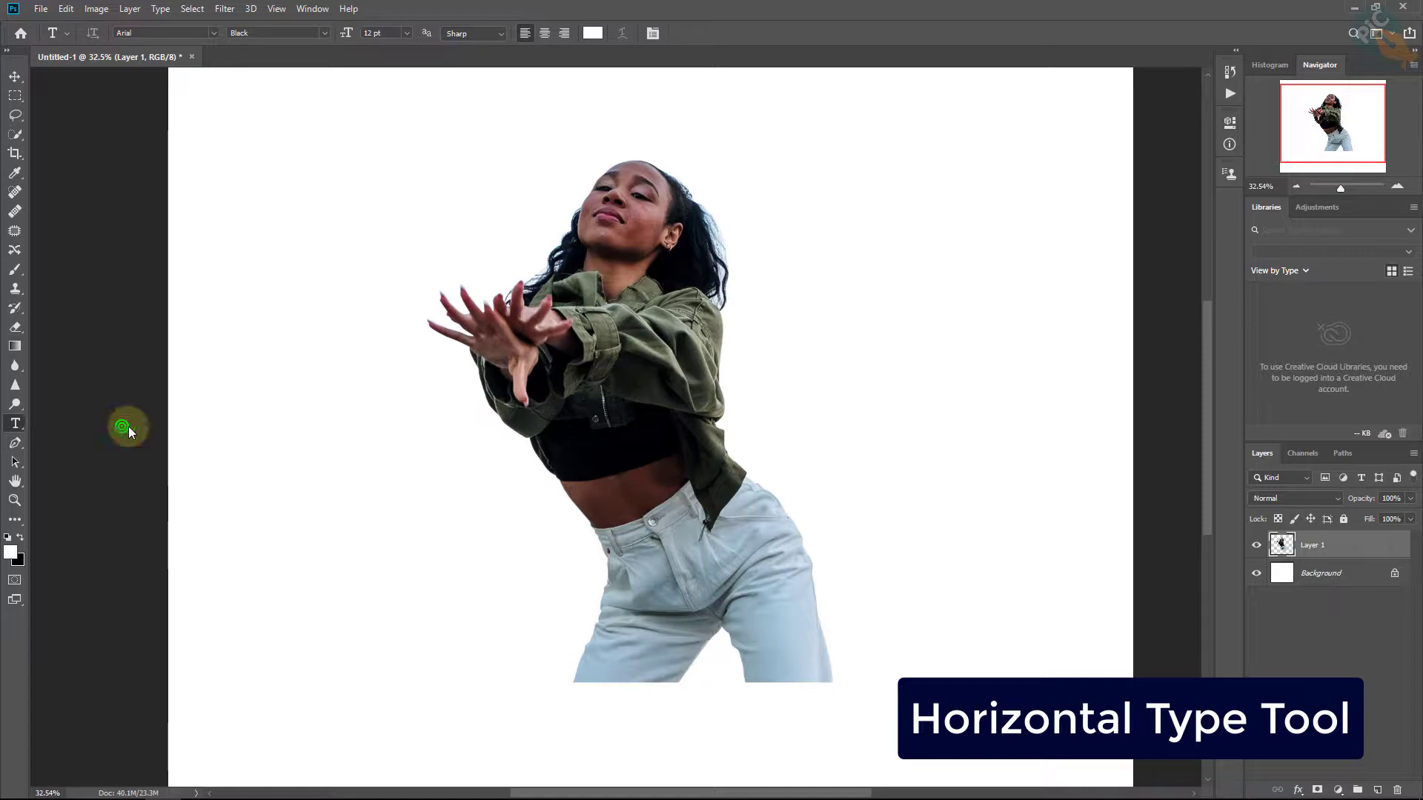
pyautogui.click(388, 413)
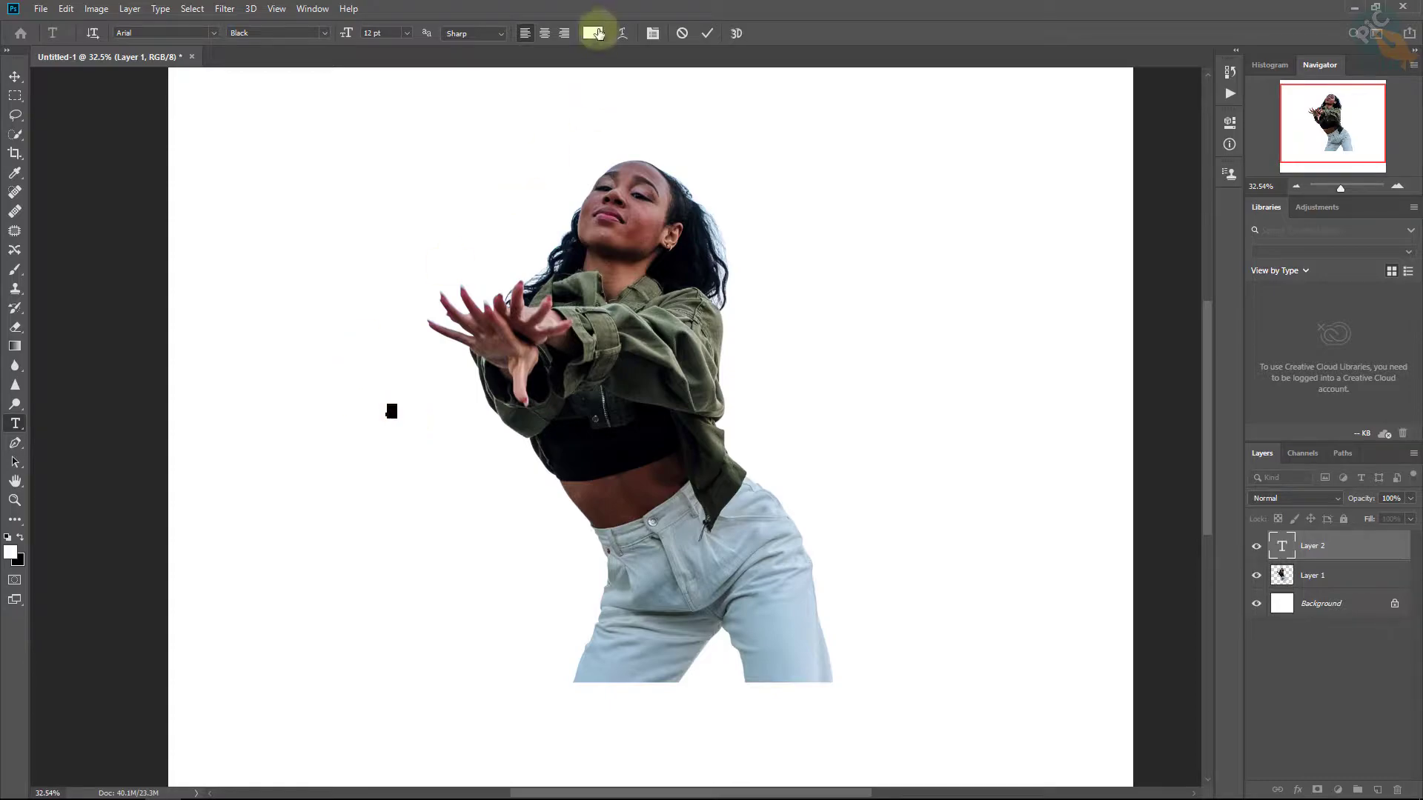
pyautogui.click(599, 34)
pyautogui.click(575, 443)
pyautogui.click(1076, 160)
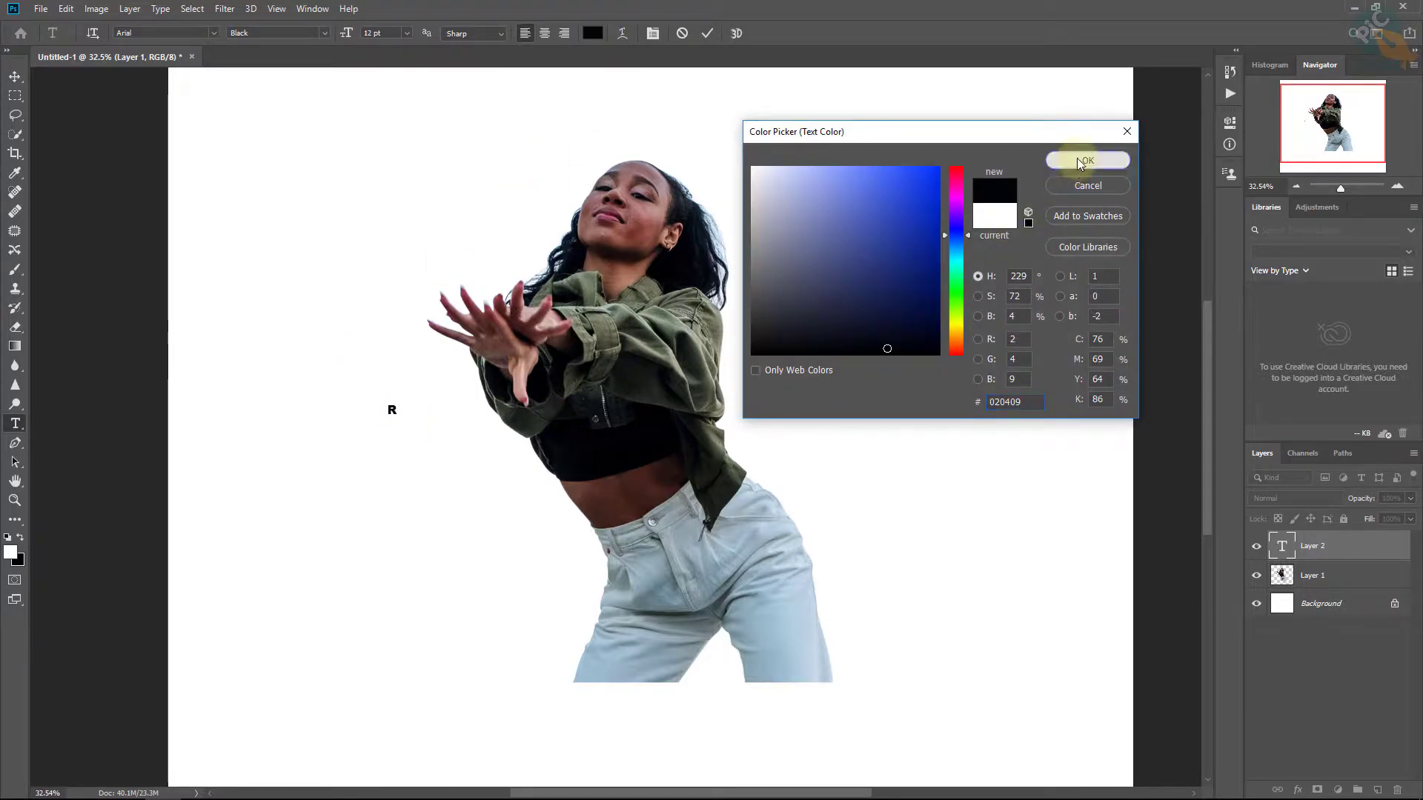
pyautogui.click(16, 75)
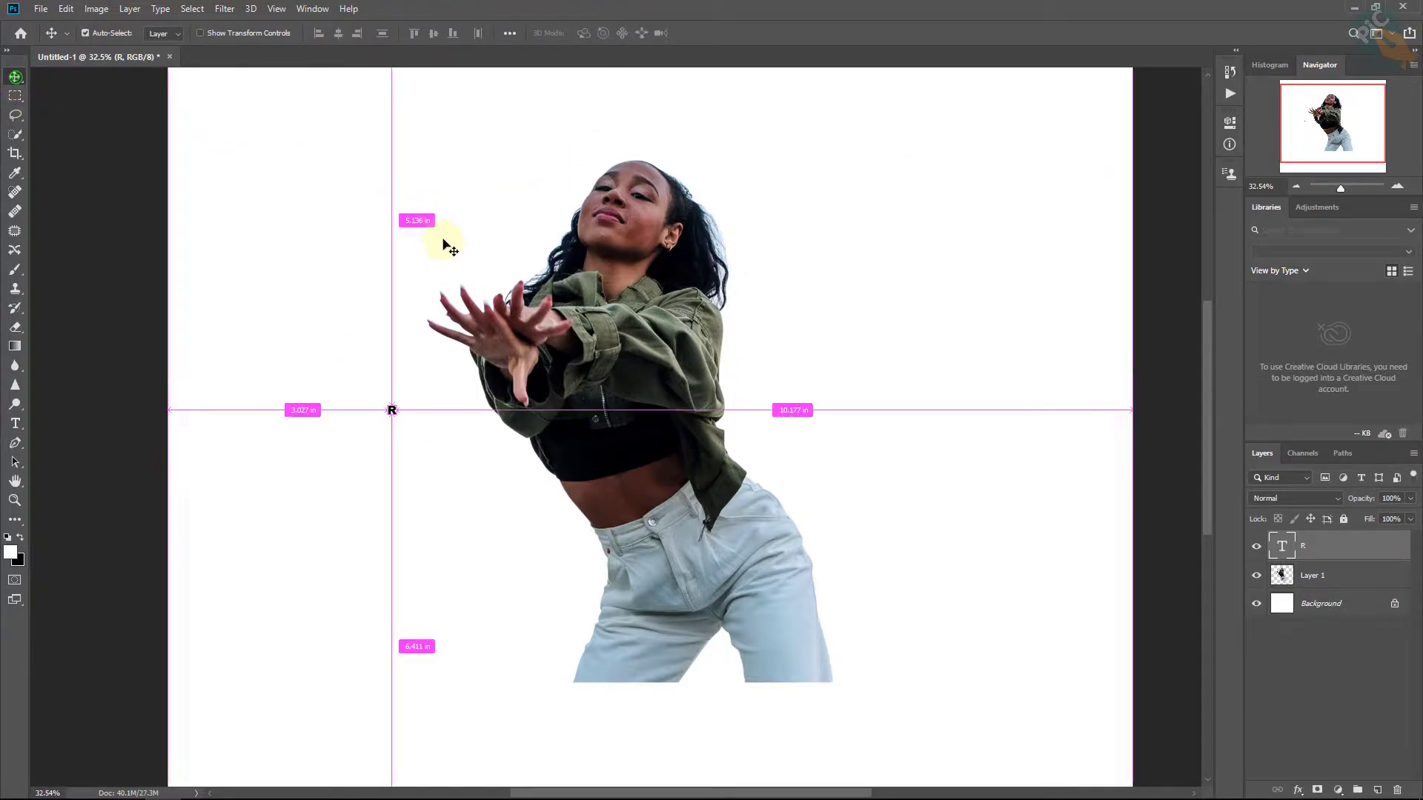
# Scale the letter R up proportionally to about 478 pt and position it partly over the woman's arms
pyautogui.hotkey('ctrl', 't')
pyautogui.moveTo(429, 376); pyautogui.dragTo(604, 104)
pyautogui.moveTo(477, 241); pyautogui.dragTo(321, 385)
pyautogui.moveTo(456, 539); pyautogui.dragTo(652, 692)
pyautogui.moveTo(529, 503); pyautogui.dragTo(519, 454)
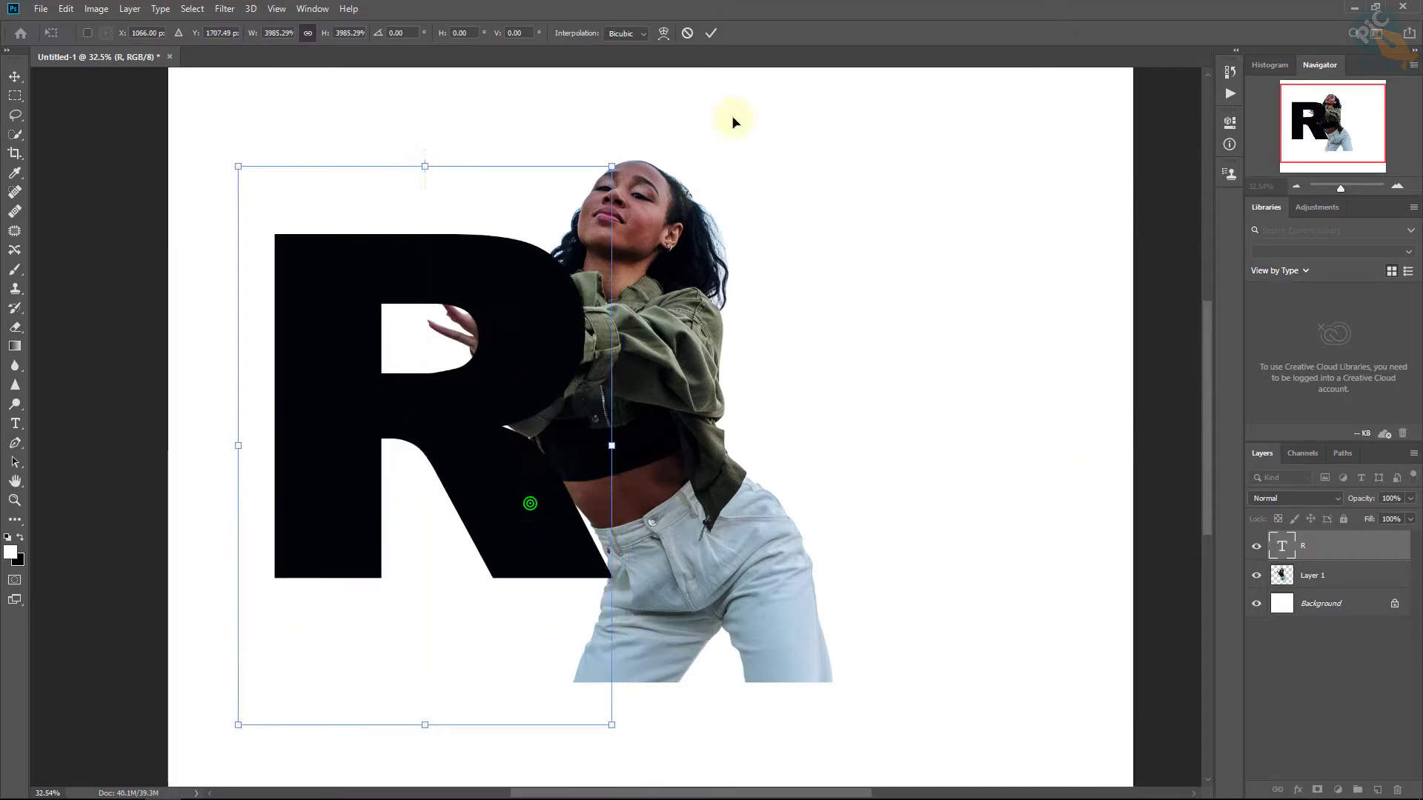
pyautogui.click(711, 32)
pyautogui.moveTo(485, 294); pyautogui.dragTo(477, 317)
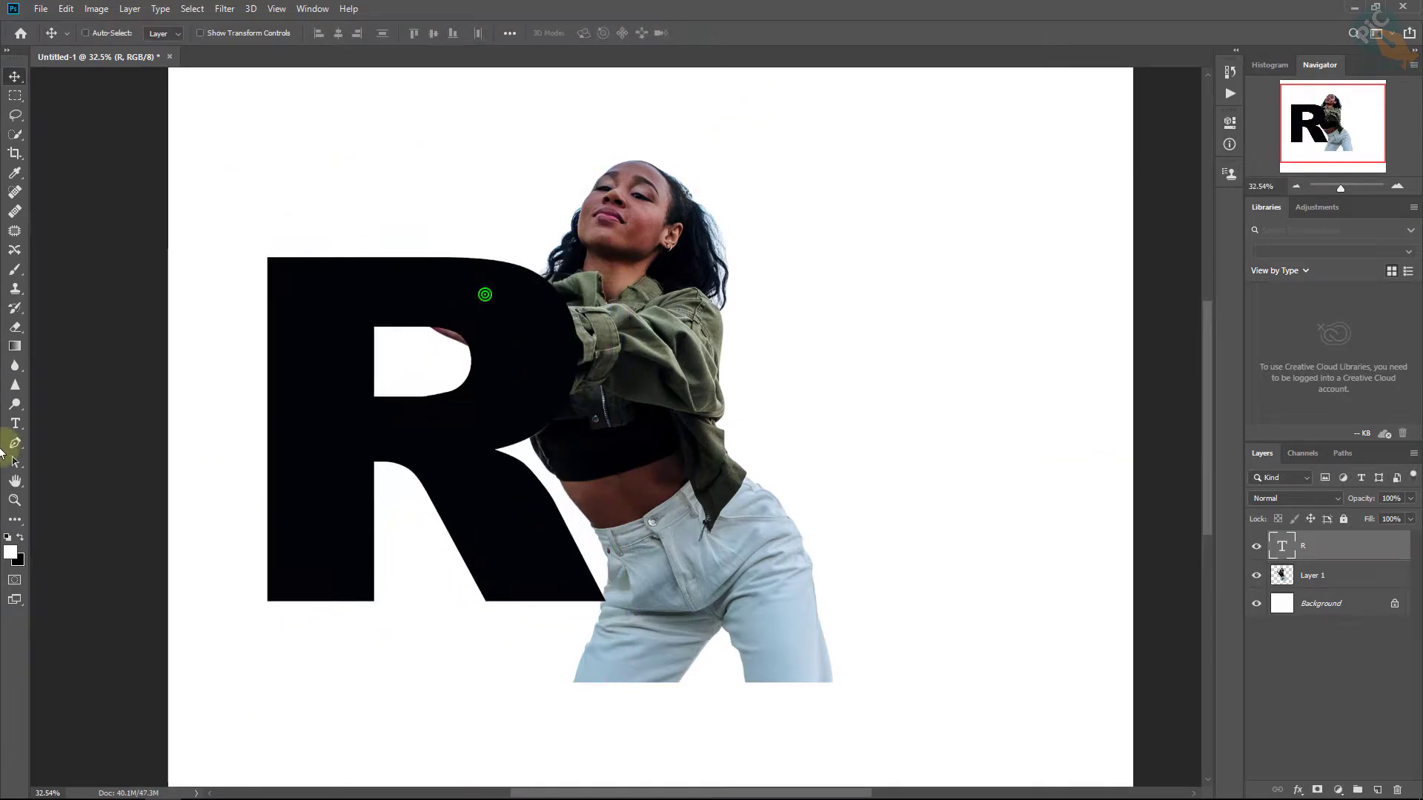
# Check the font family and font style set for the letter R
pyautogui.click(14, 421)
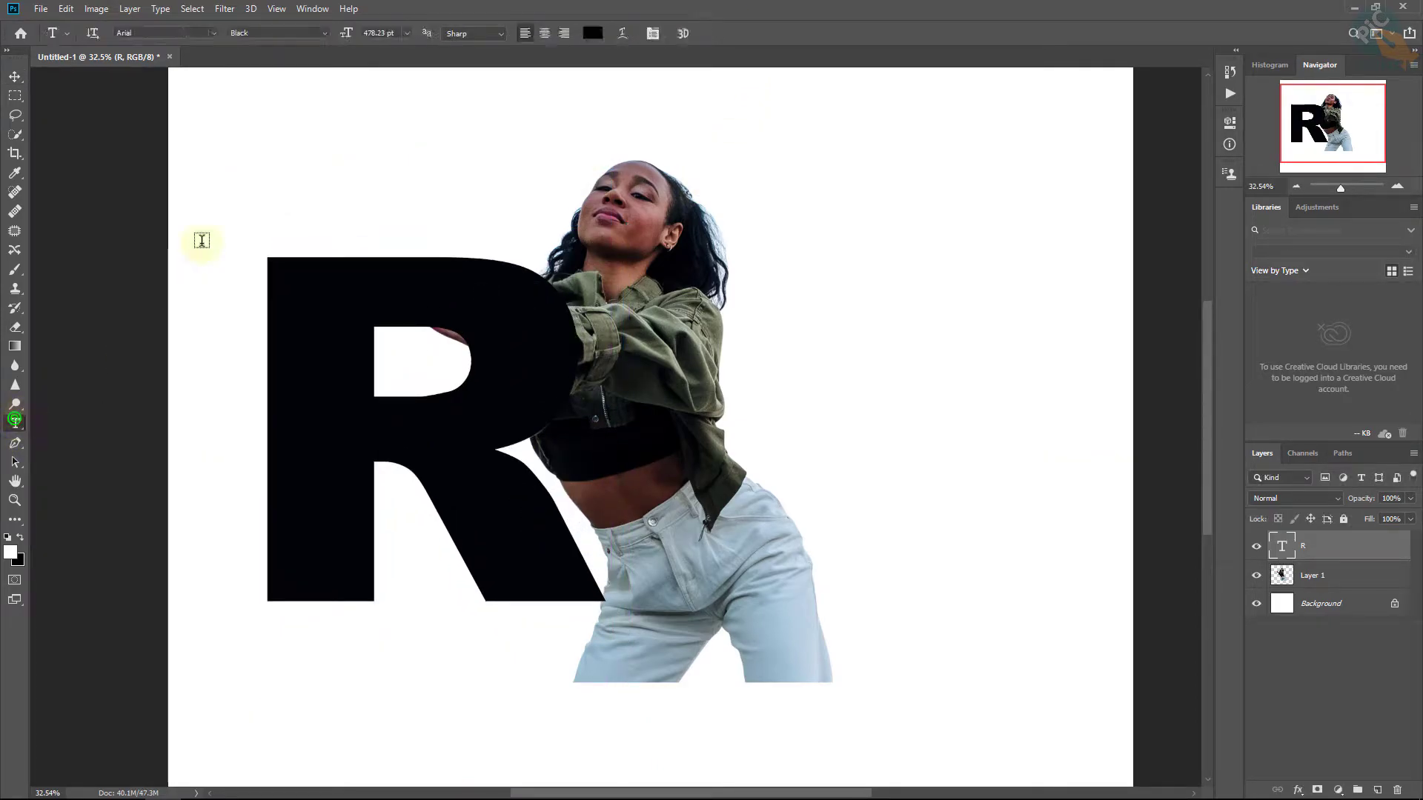
pyautogui.click(191, 36)
pyautogui.click(175, 34)
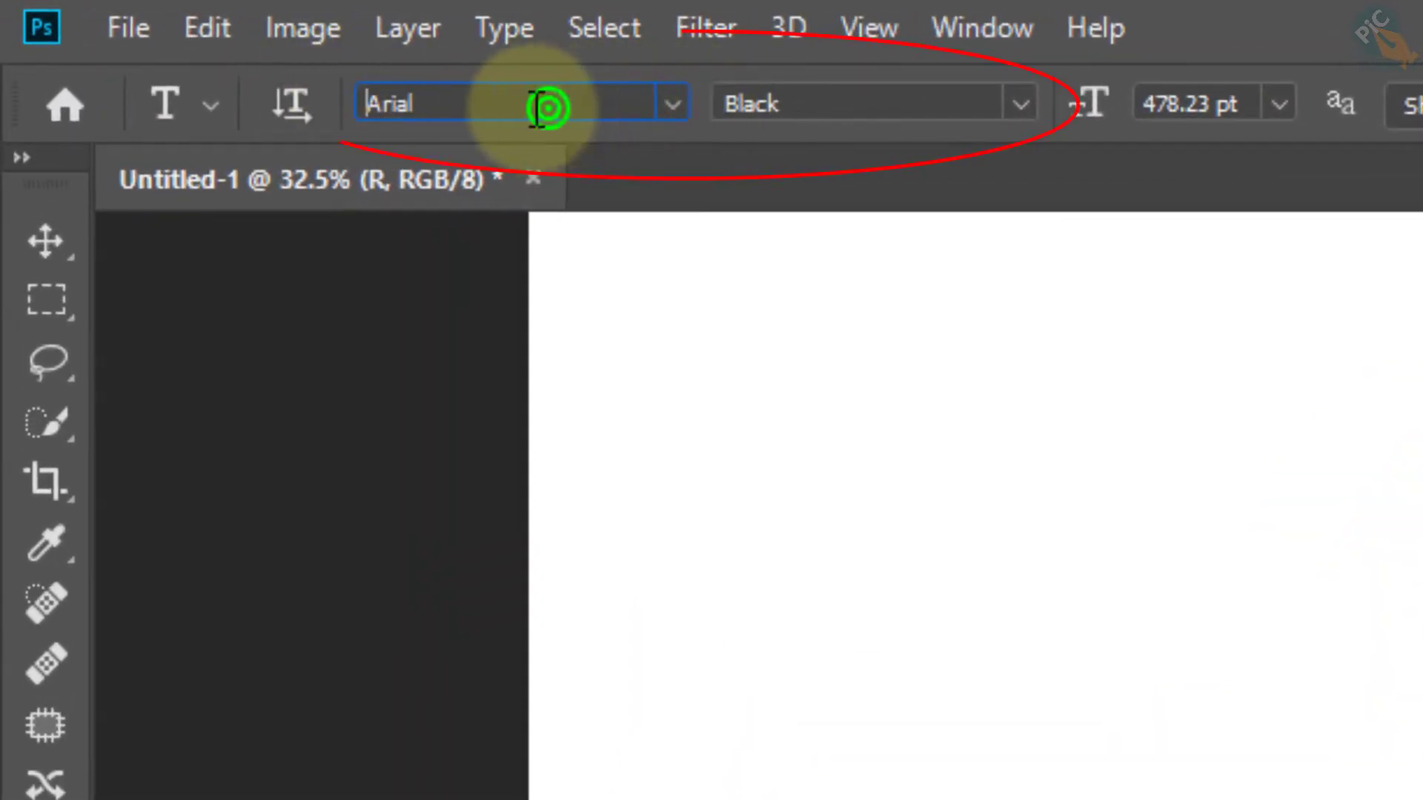
pyautogui.moveTo(548, 107); pyautogui.dragTo(333, 111)
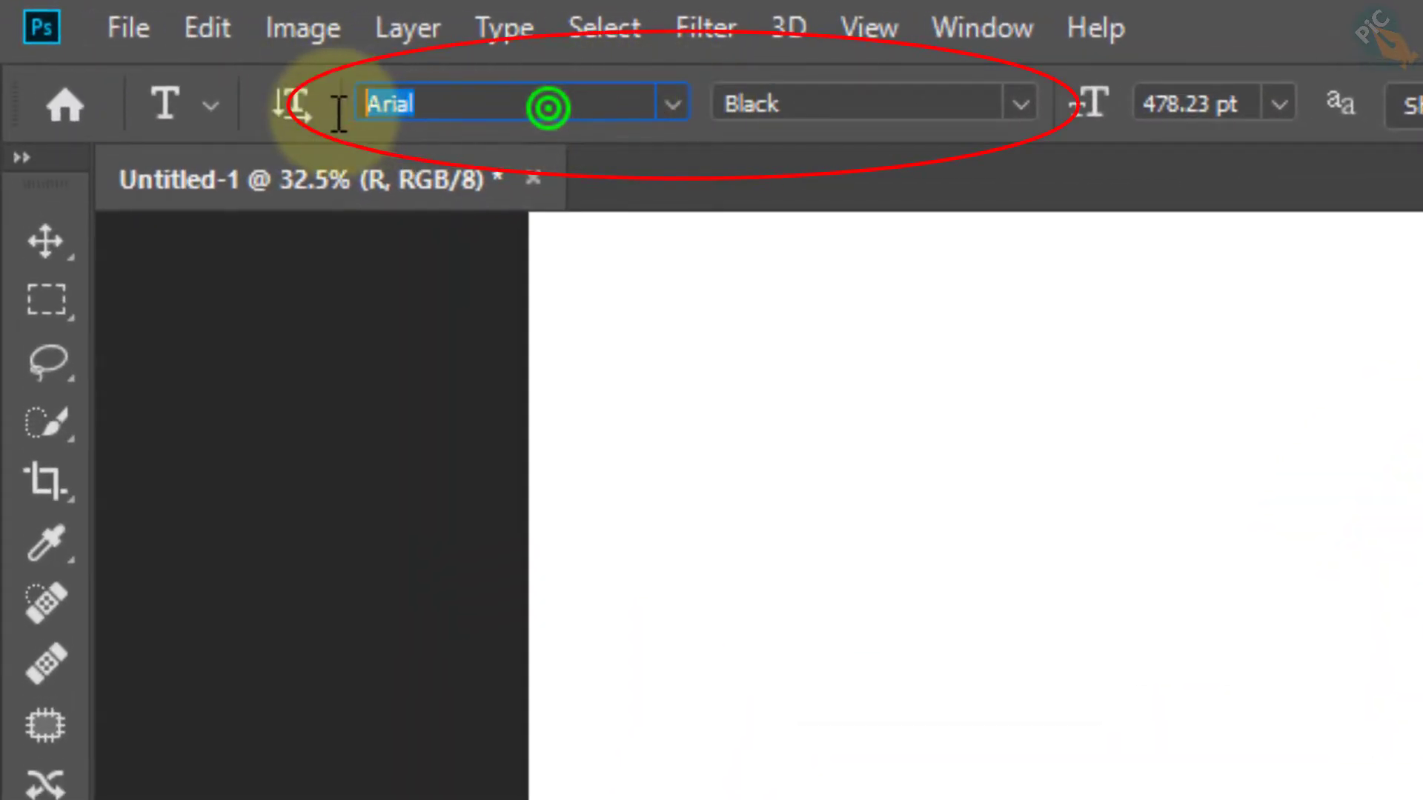
pyautogui.click(819, 98)
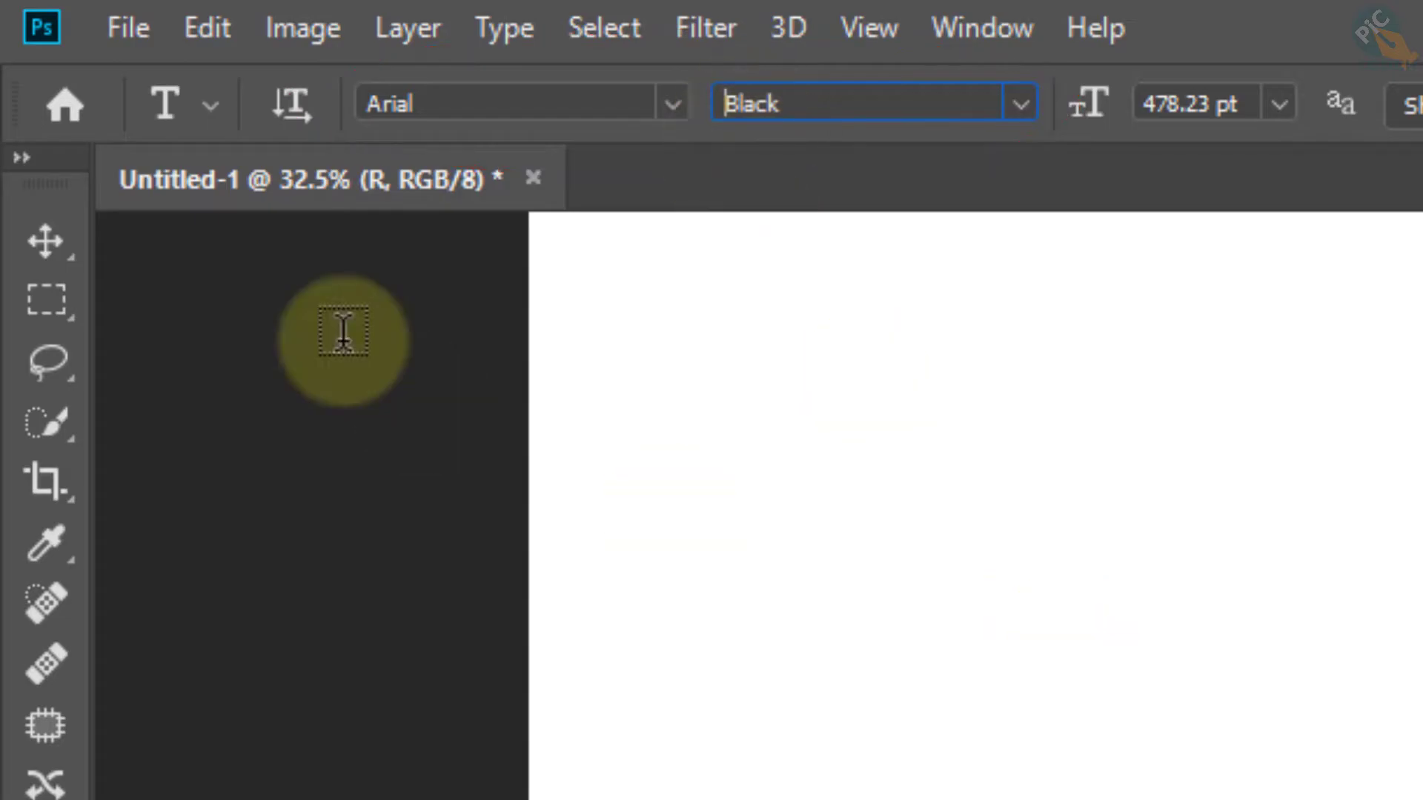
# Enlarge the letter R further and center it over the woman's body
pyautogui.click(32, 252)
pyautogui.moveTo(350, 353); pyautogui.dragTo(371, 368)
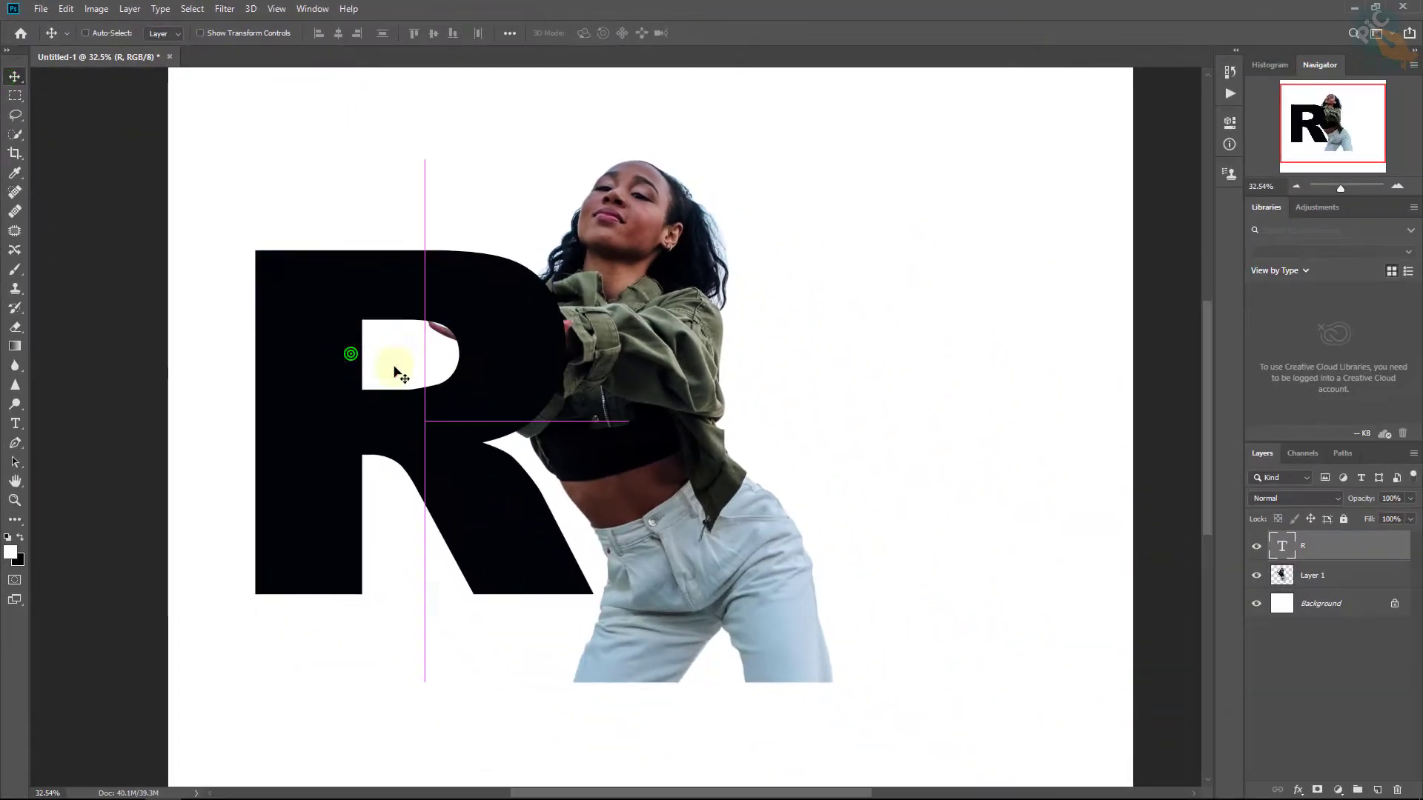
pyautogui.hotkey('ctrl', 't')
pyautogui.moveTo(530, 408); pyautogui.dragTo(623, 407)
pyautogui.moveTo(521, 391); pyautogui.dragTo(699, 447)
pyautogui.click(15, 76)
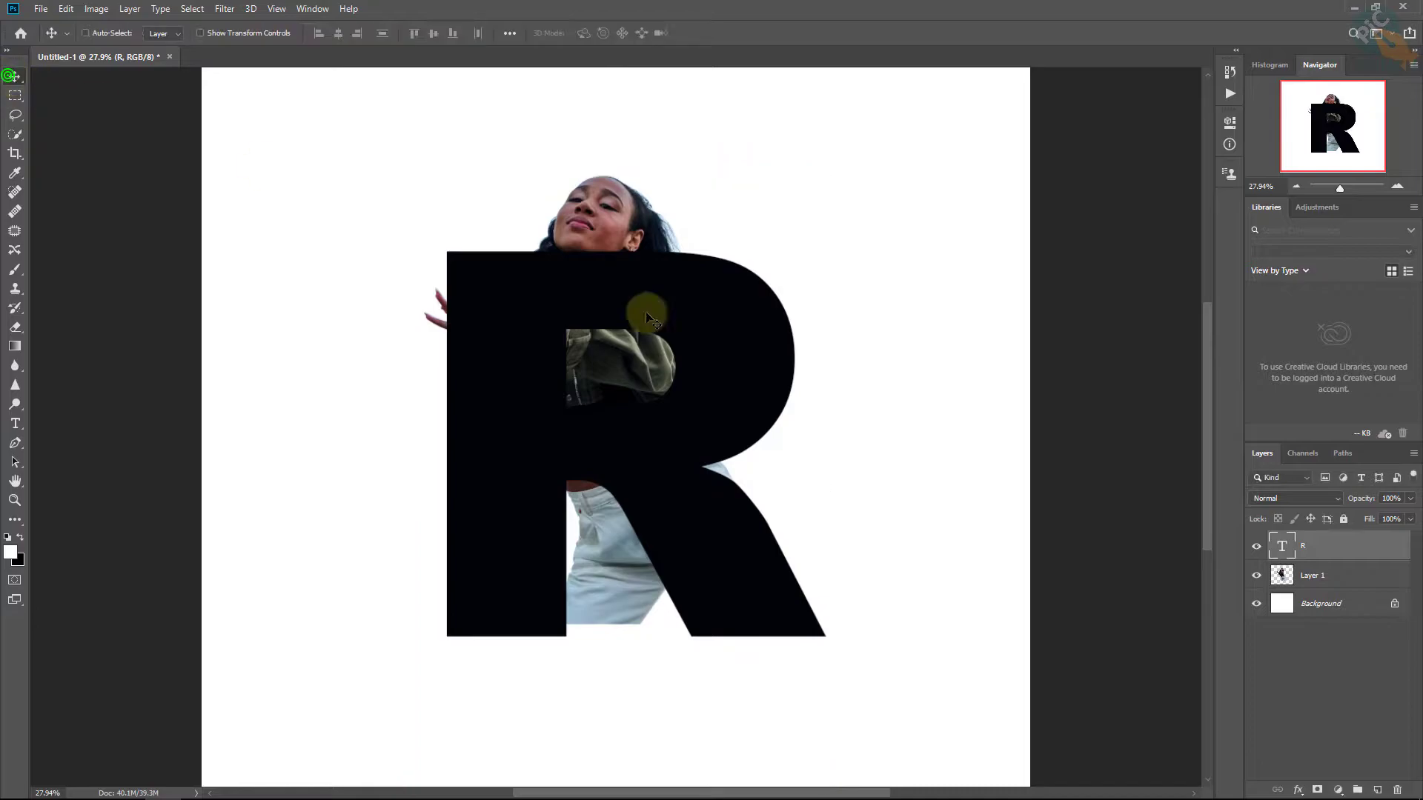
# Move the R text layer below the woman's layer in the stack and make Layer 1 active
pyautogui.click(1332, 548)
pyautogui.moveTo(1361, 547); pyautogui.dragTo(1355, 572)
pyautogui.click(1358, 547)
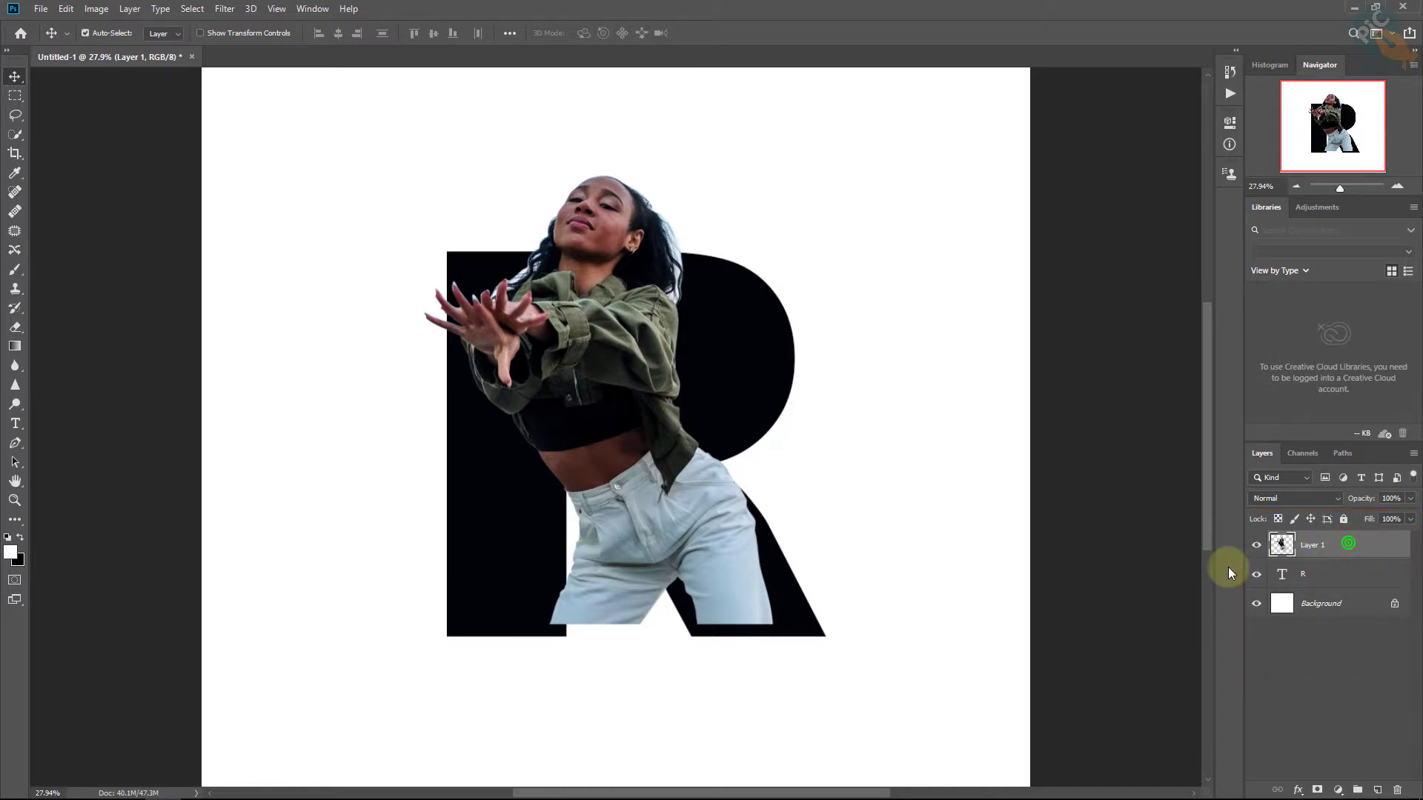
# Scale the woman up and reposition her so the trouser hems line up with the base of the R
pyautogui.hotkey('ctrl', 't')
pyautogui.moveTo(621, 435); pyautogui.dragTo(607, 403)
pyautogui.moveTo(546, 598); pyautogui.dragTo(555, 677)
pyautogui.moveTo(594, 603); pyautogui.dragTo(621, 564)
pyautogui.moveTo(799, 349); pyautogui.dragTo(767, 349)
pyautogui.moveTo(673, 405); pyautogui.dragTo(697, 426)
pyautogui.click(712, 33)
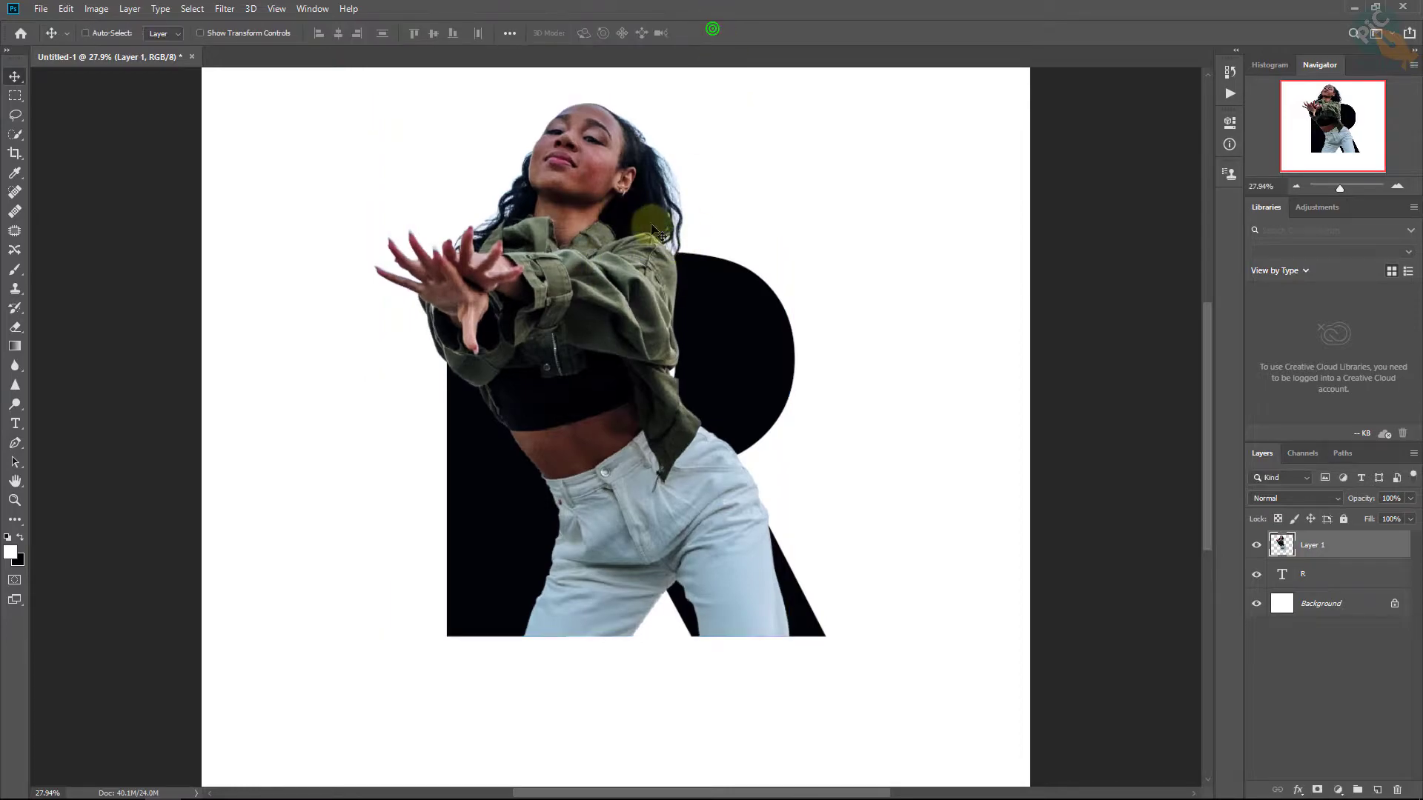
# Duplicate Layer 1 in the same document under the name Layer 2
pyautogui.scroll(1, 674, 222)
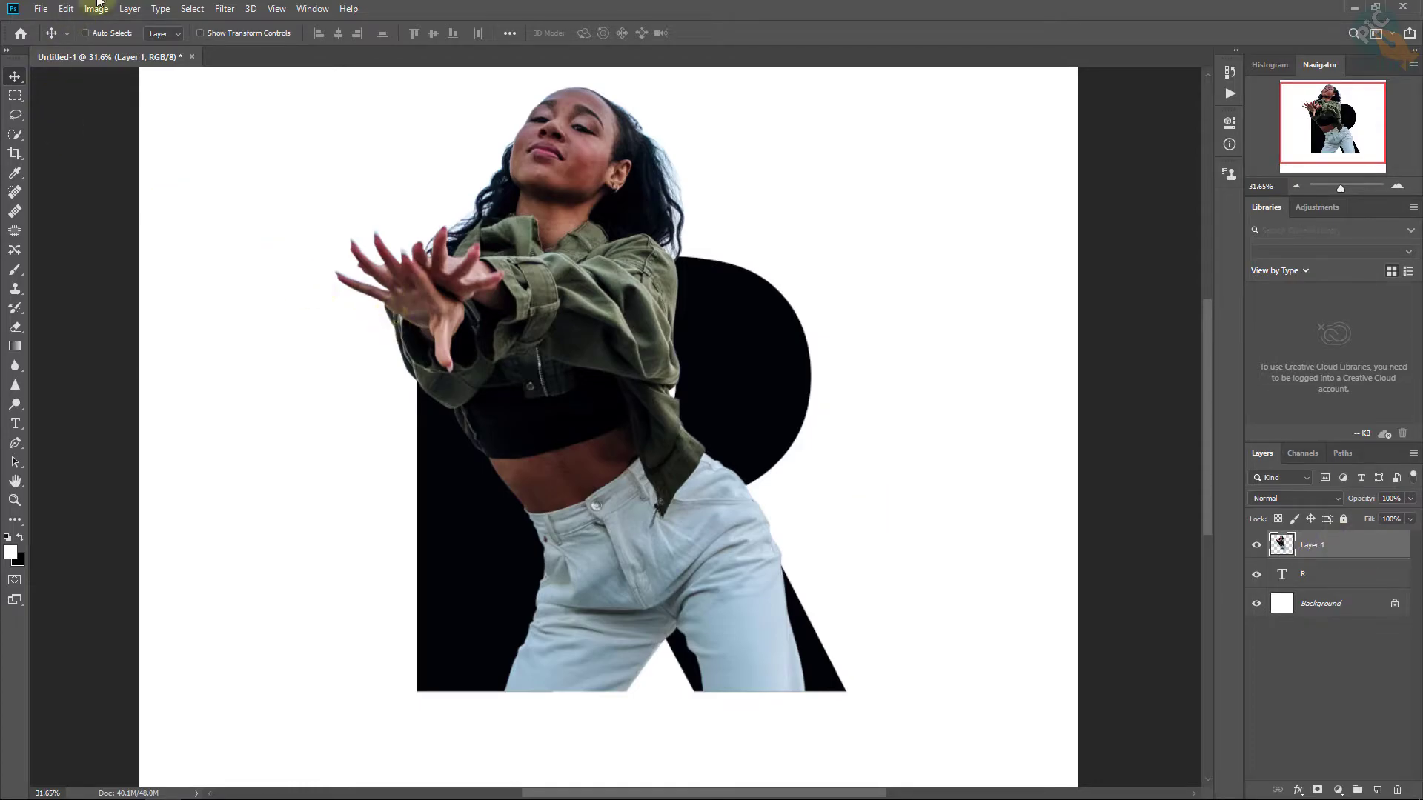
pyautogui.click(129, 9)
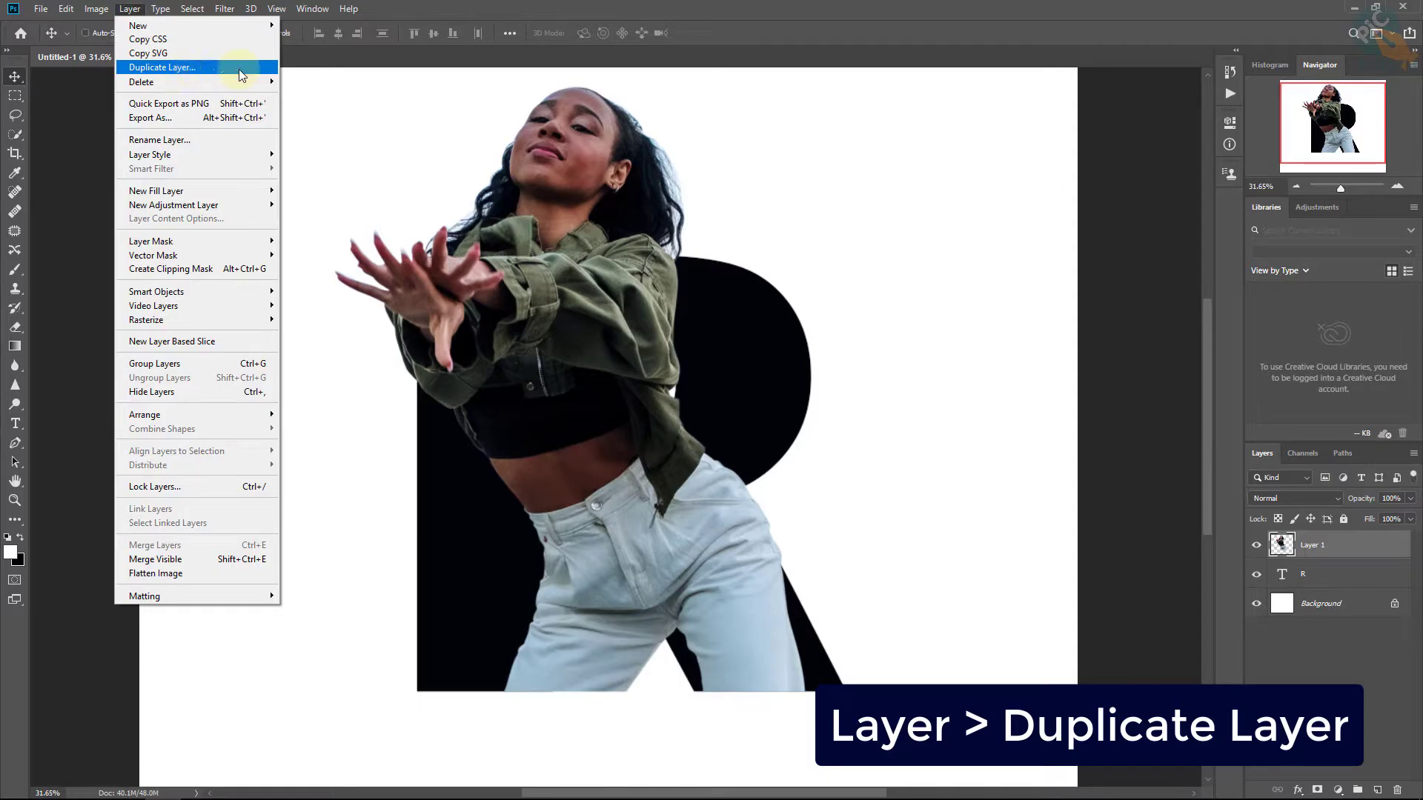
pyautogui.click(247, 69)
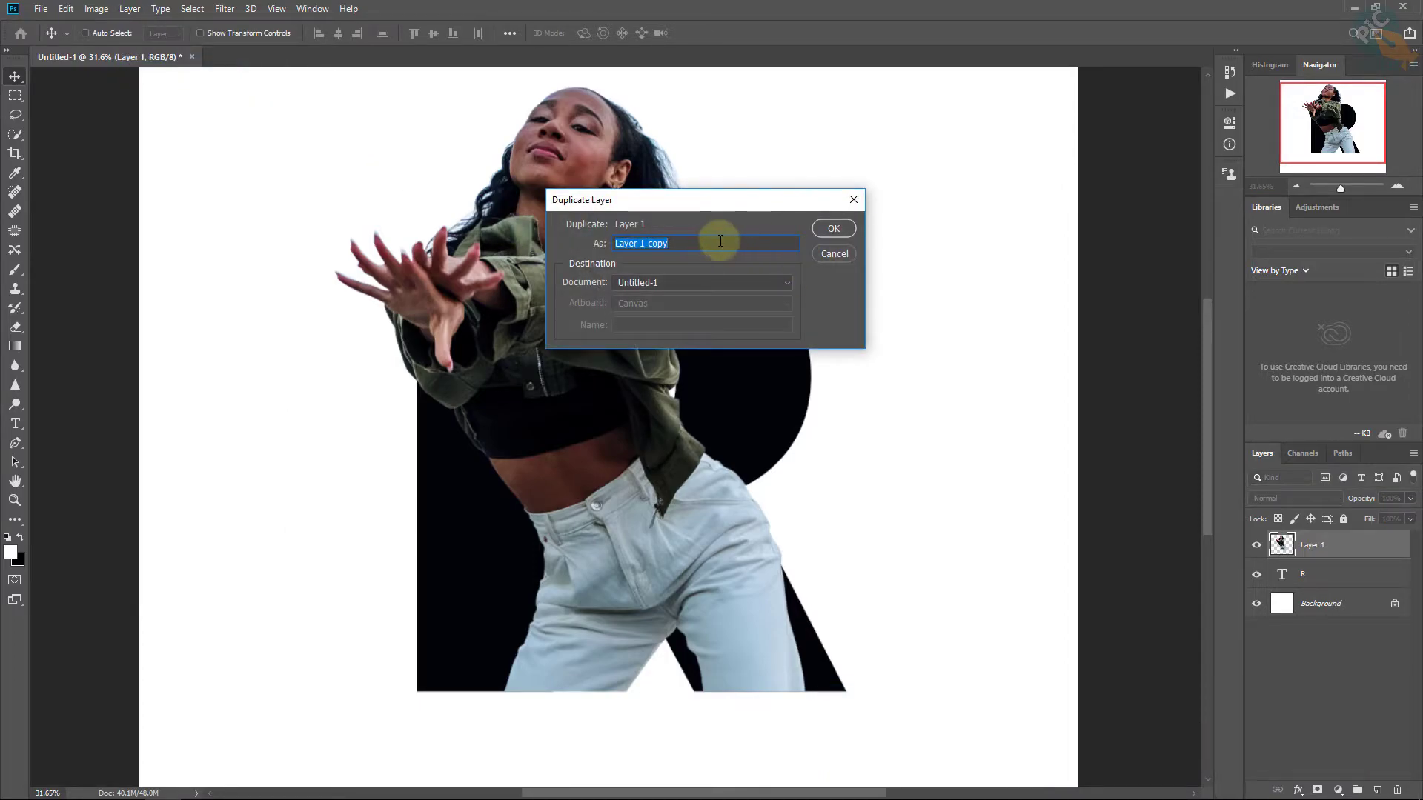
pyautogui.moveTo(715, 248); pyautogui.dragTo(631, 252)
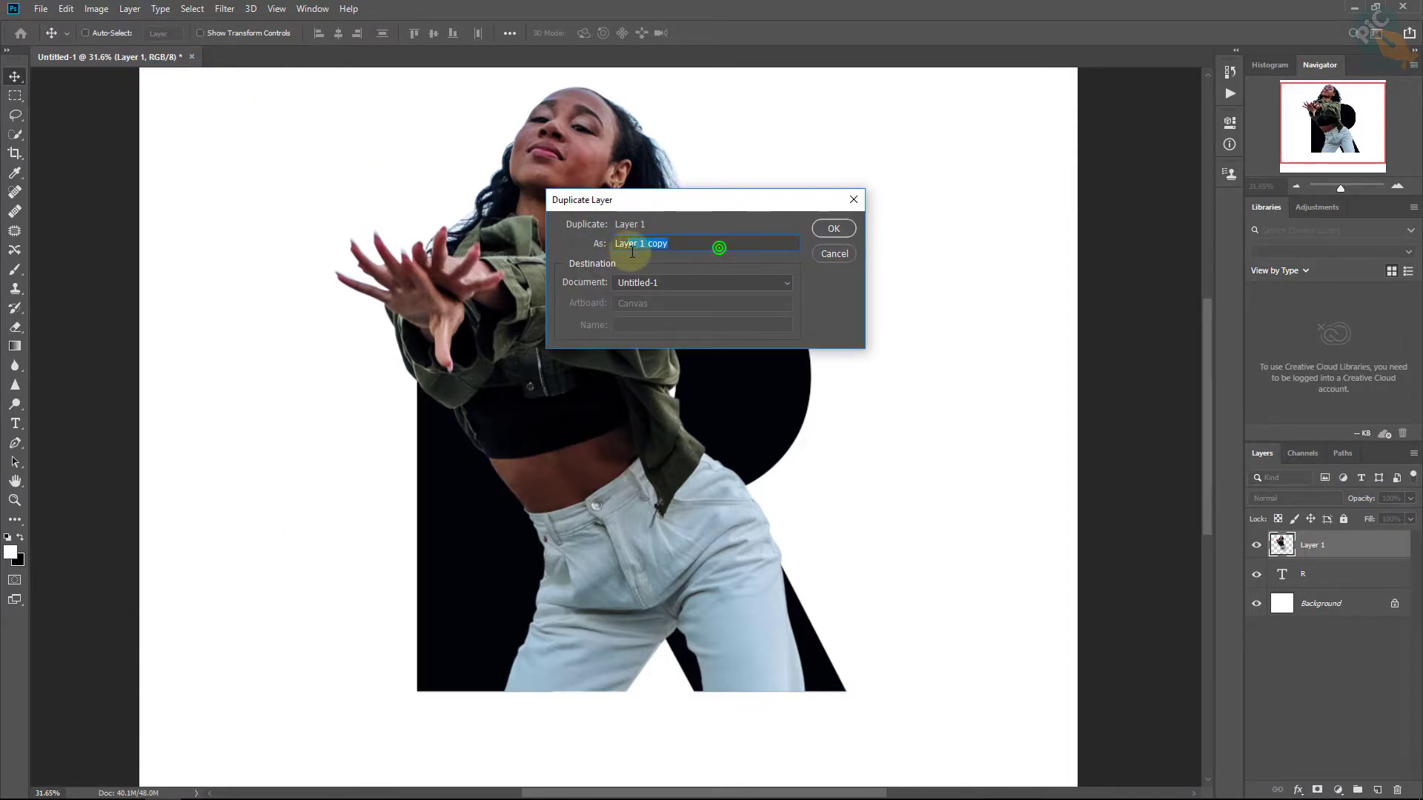
pyautogui.write('2')
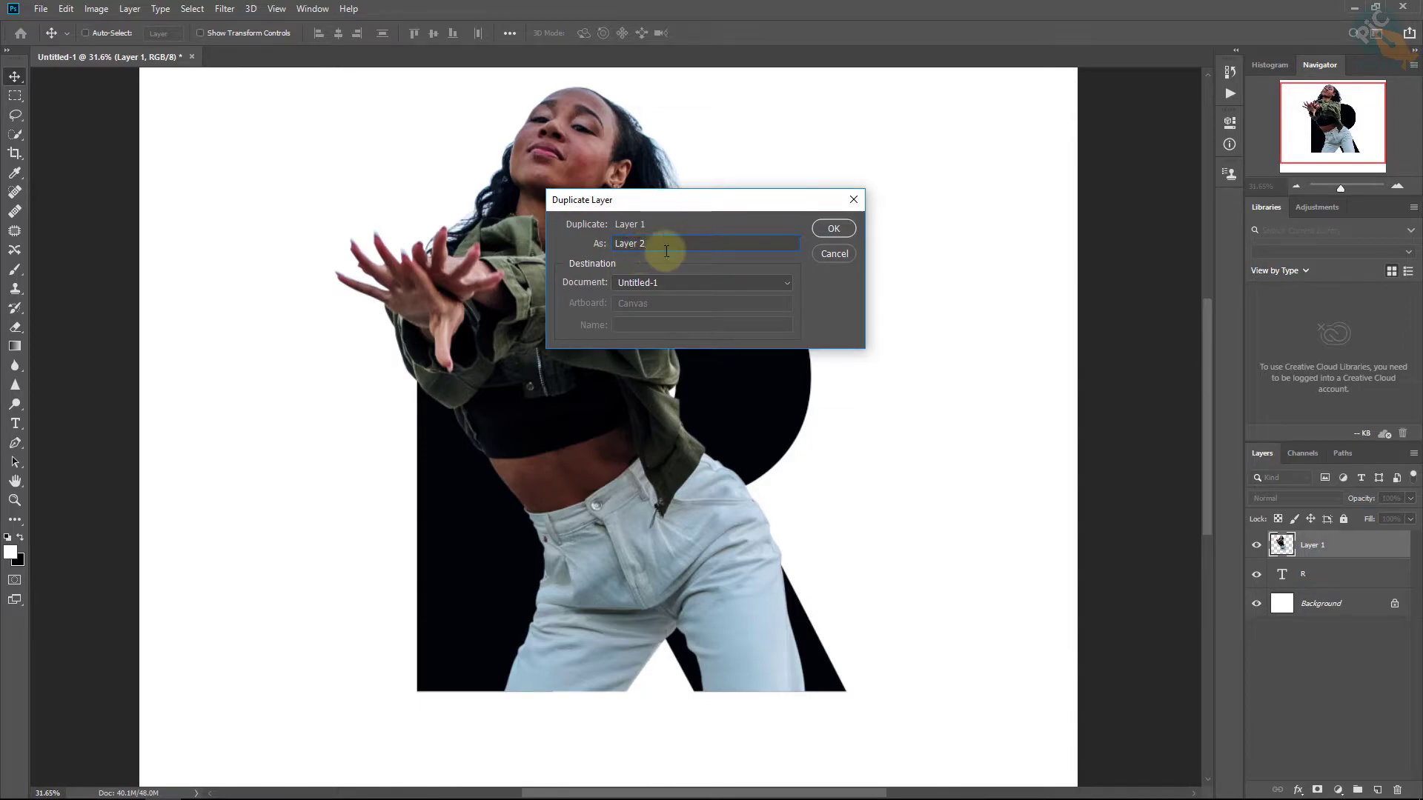
pyautogui.click(832, 230)
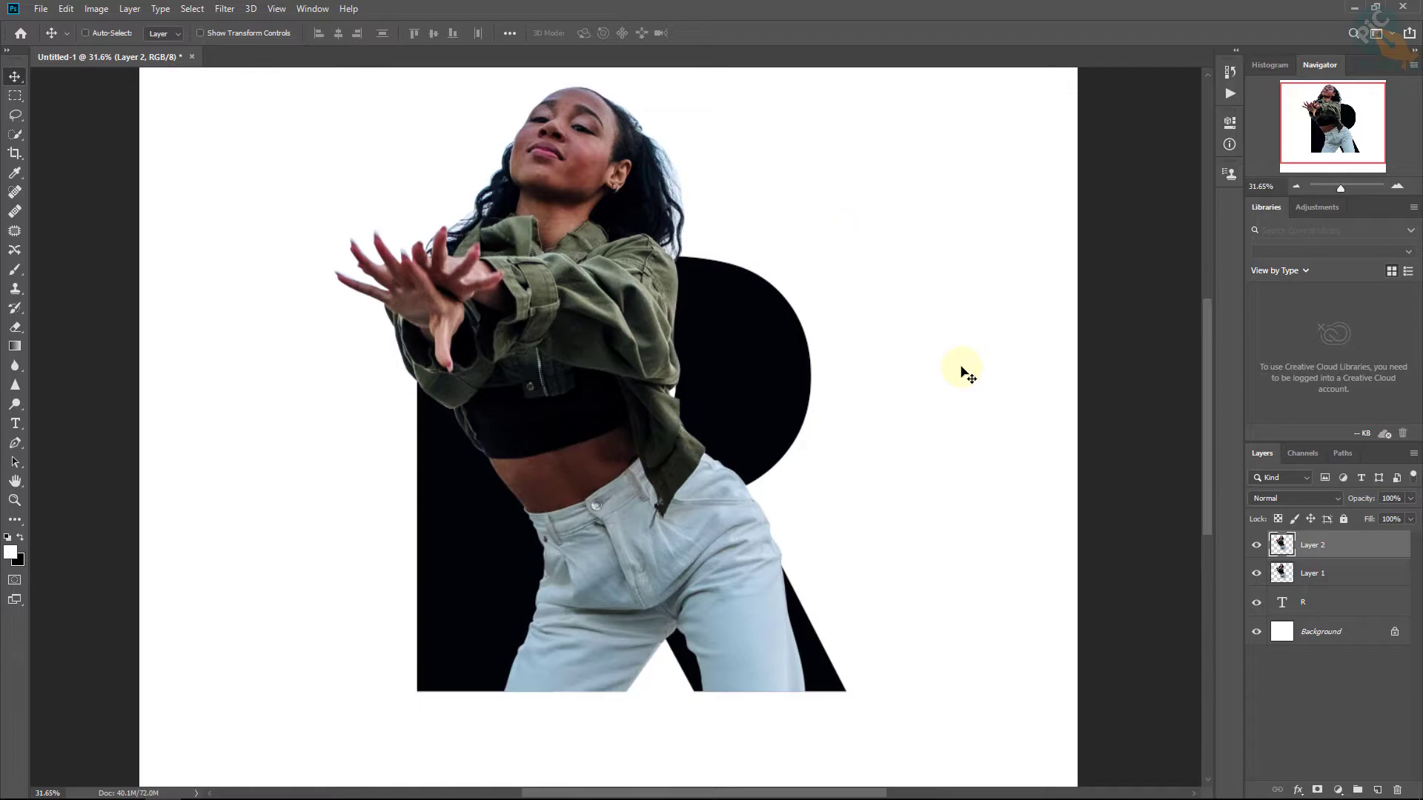
# Hide Layer 2 and clip Layer 1 to the R text layer with a clipping mask
pyautogui.moveTo(1257, 547); pyautogui.dragTo(1352, 546)
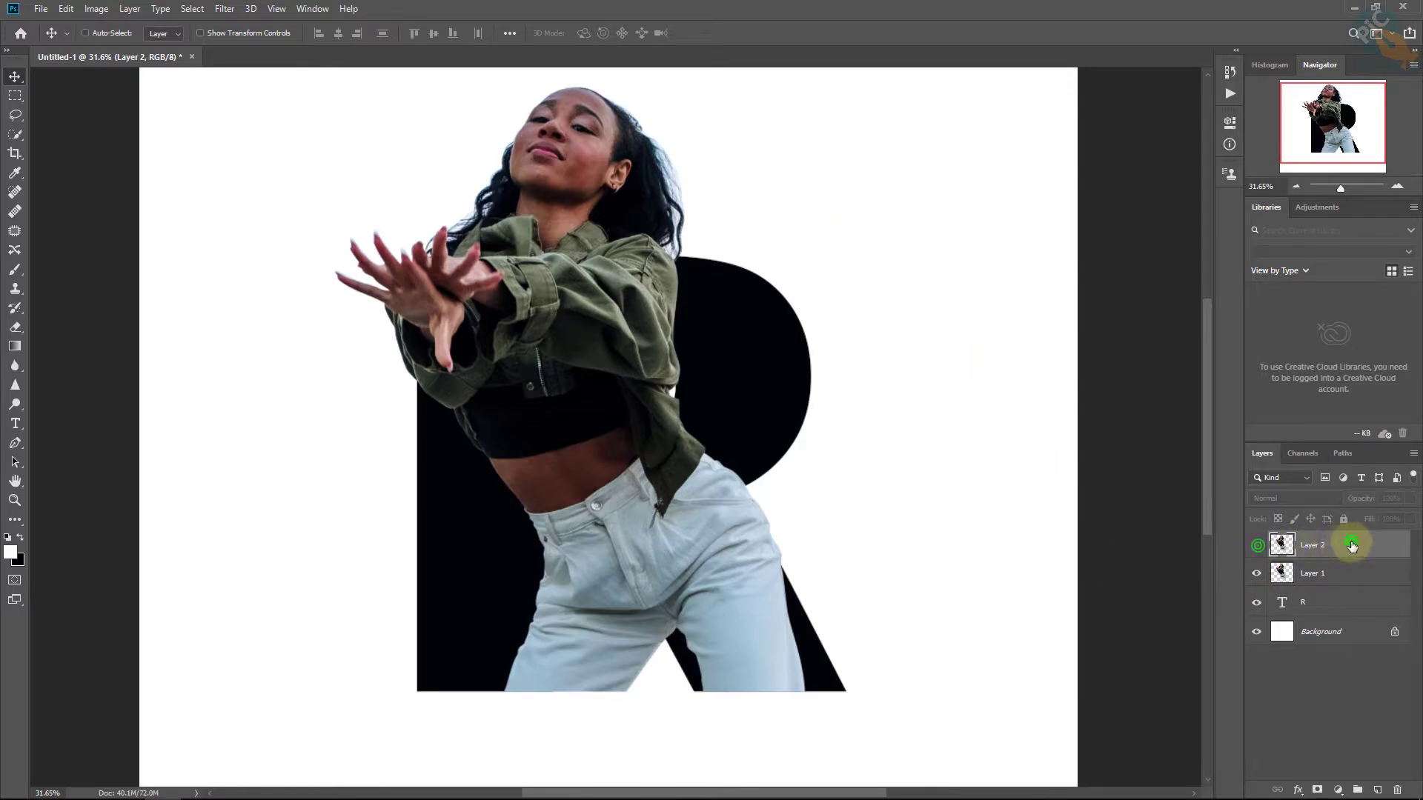
pyautogui.click(1318, 573)
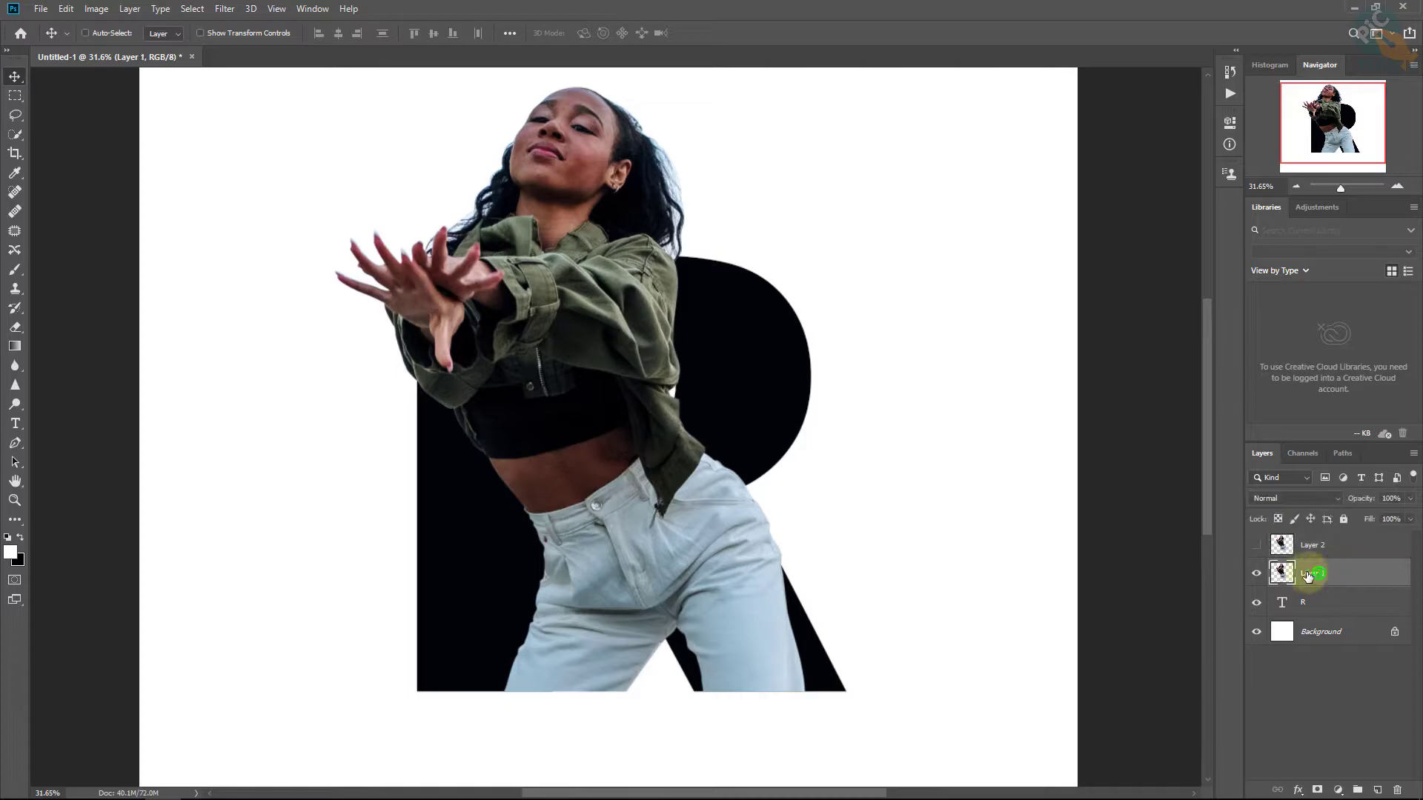
pyautogui.rightClick(1356, 577)
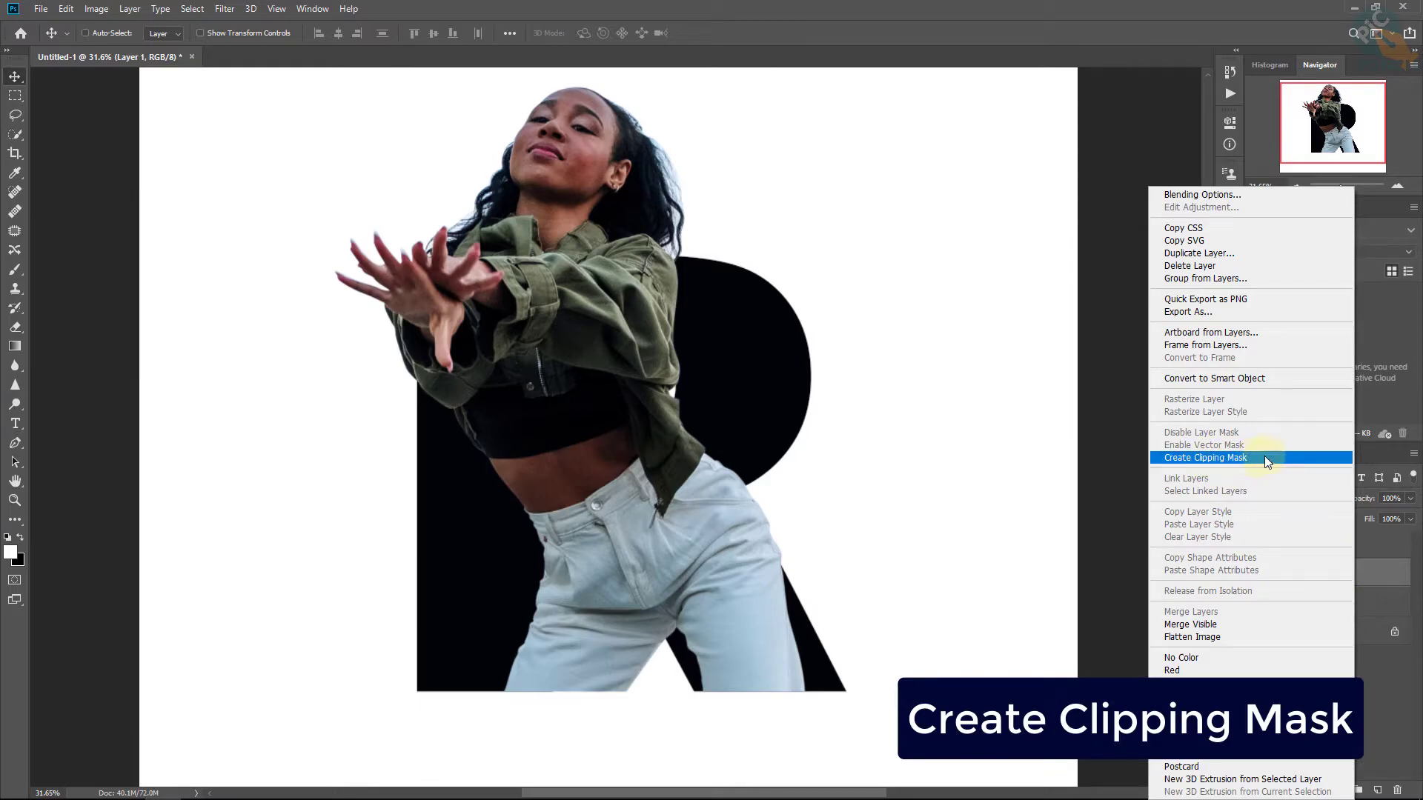
pyautogui.click(1176, 462)
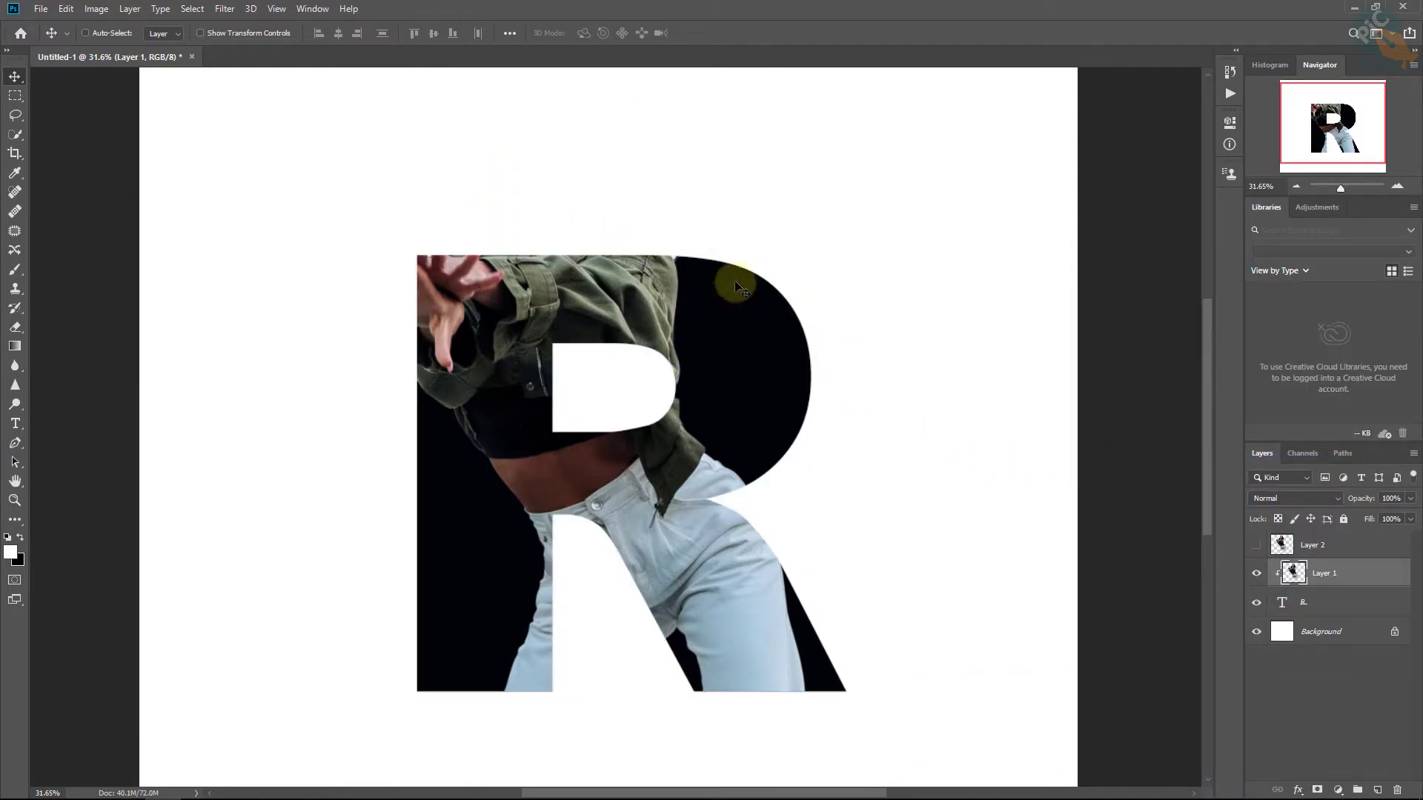
# Make Layer 2 visible again, add a white layer mask to it and target the mask
pyautogui.click(1325, 546)
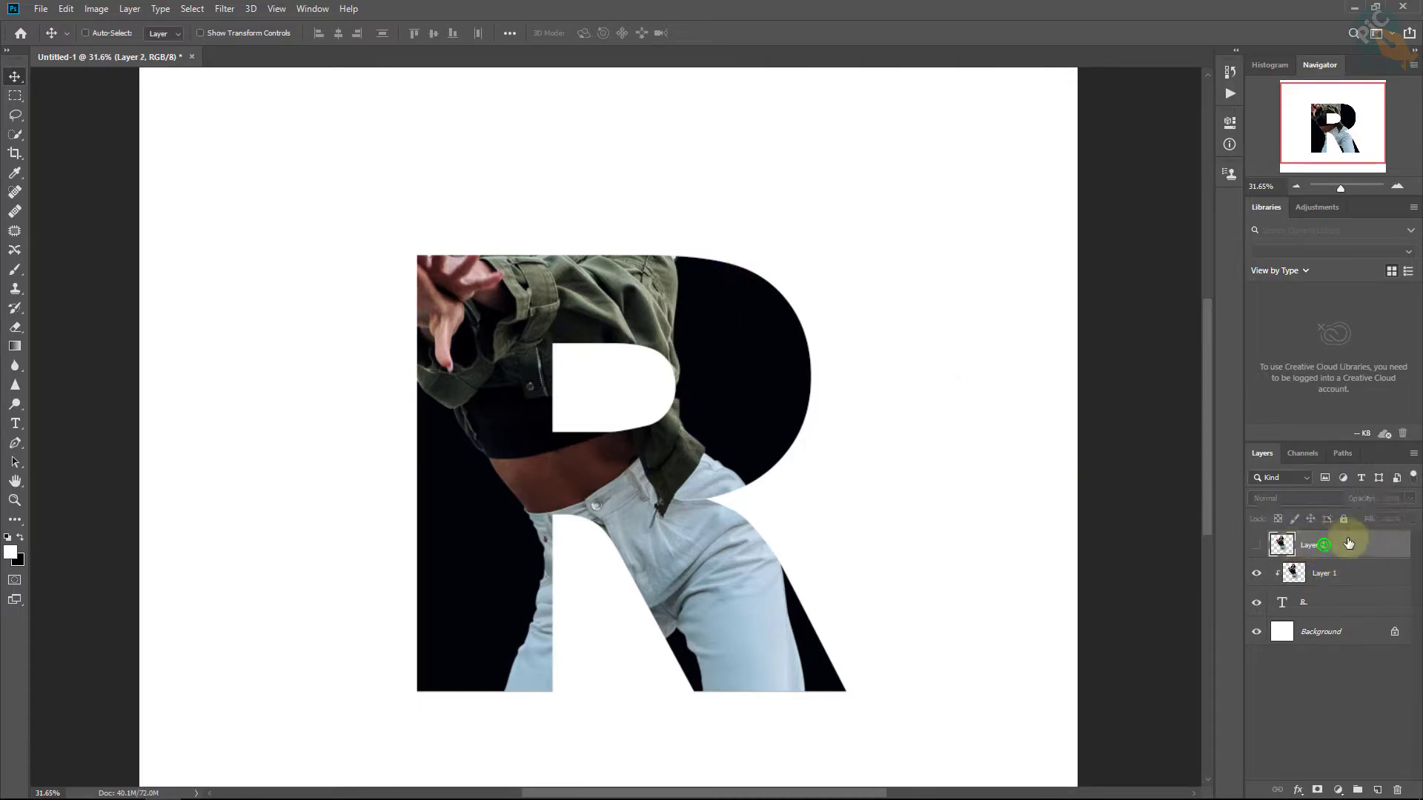
pyautogui.click(1257, 547)
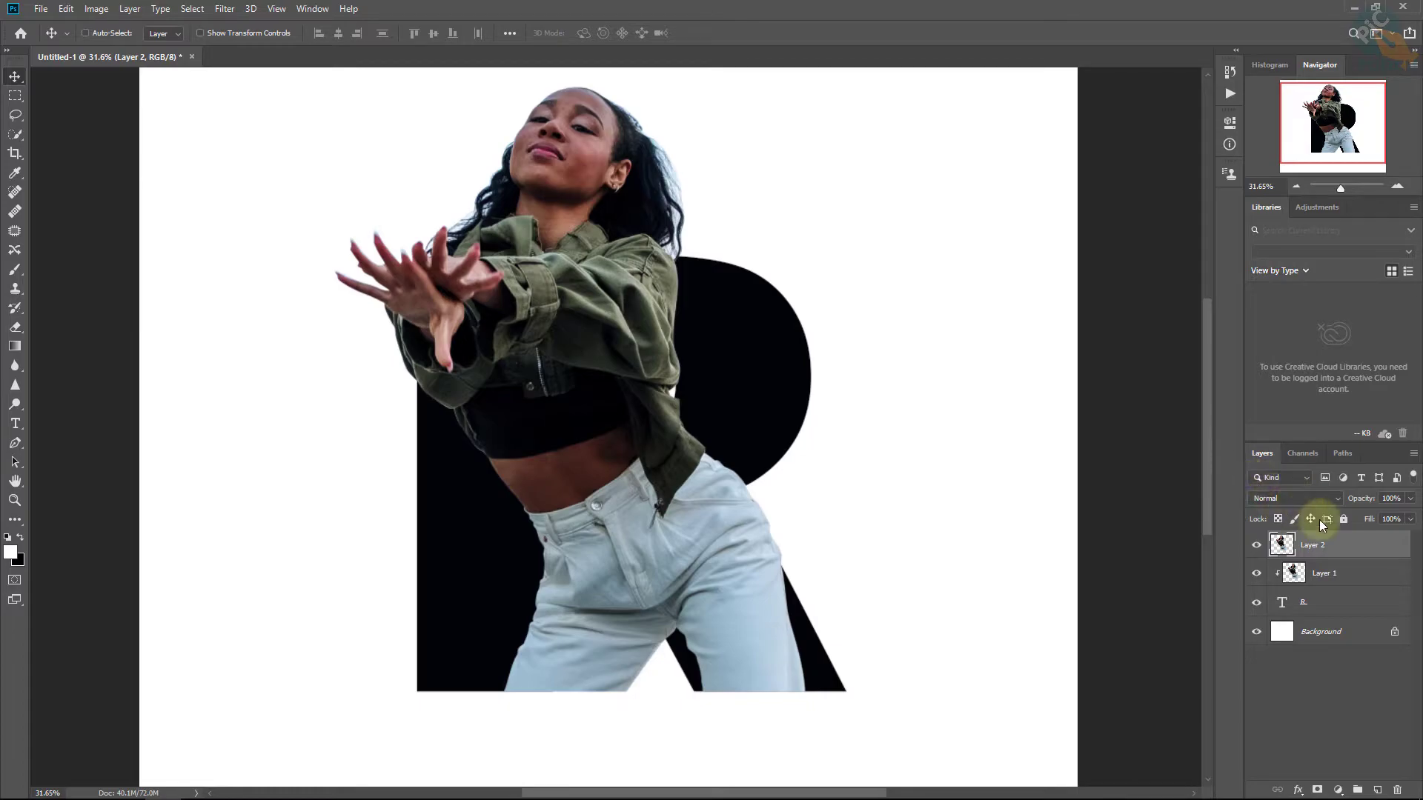
pyautogui.click(1356, 545)
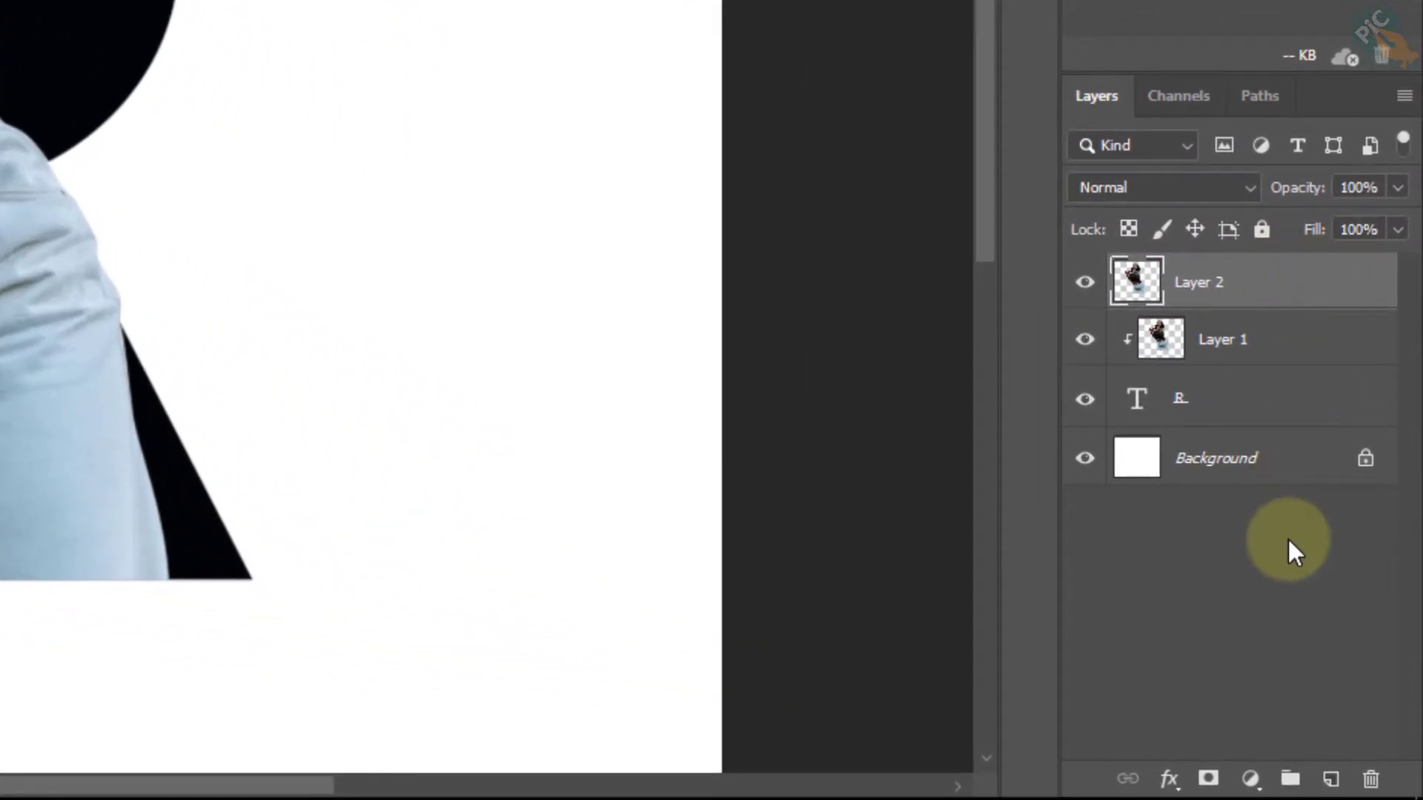
pyautogui.click(1209, 778)
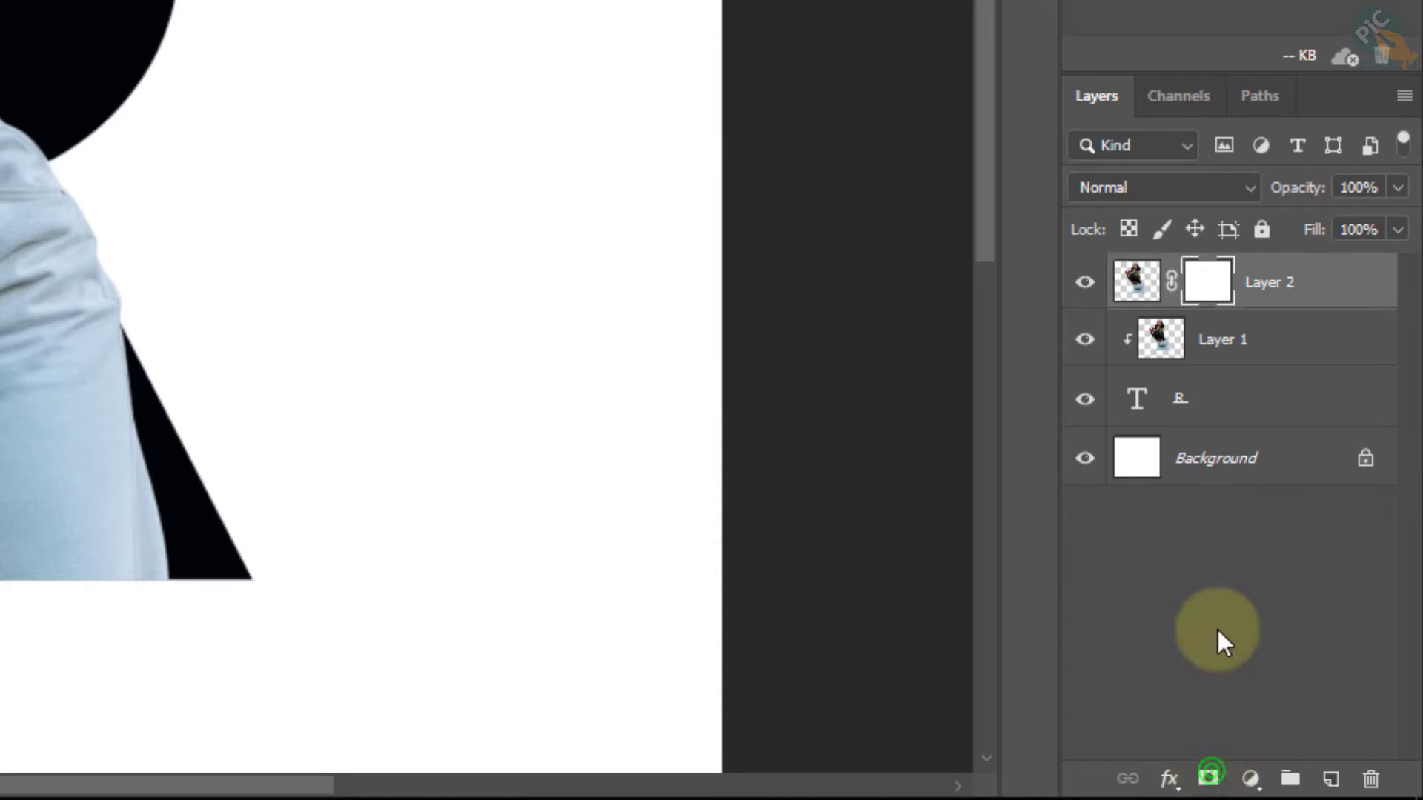
pyautogui.click(1201, 277)
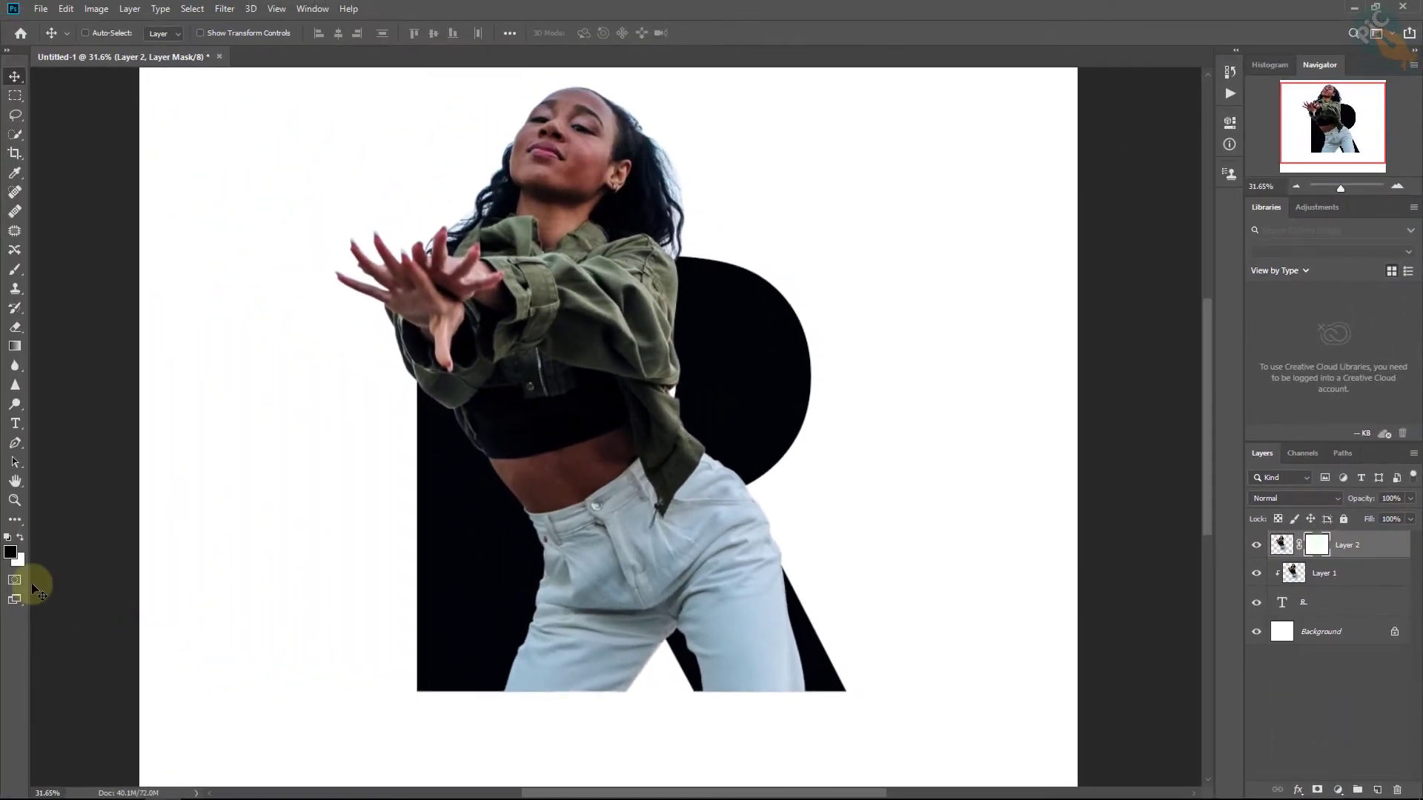
# Paint black on Layer 2's mask with the Brush tool over the woman's lower torso and legs, hiding what spills outside the R
pyautogui.click(12, 539)
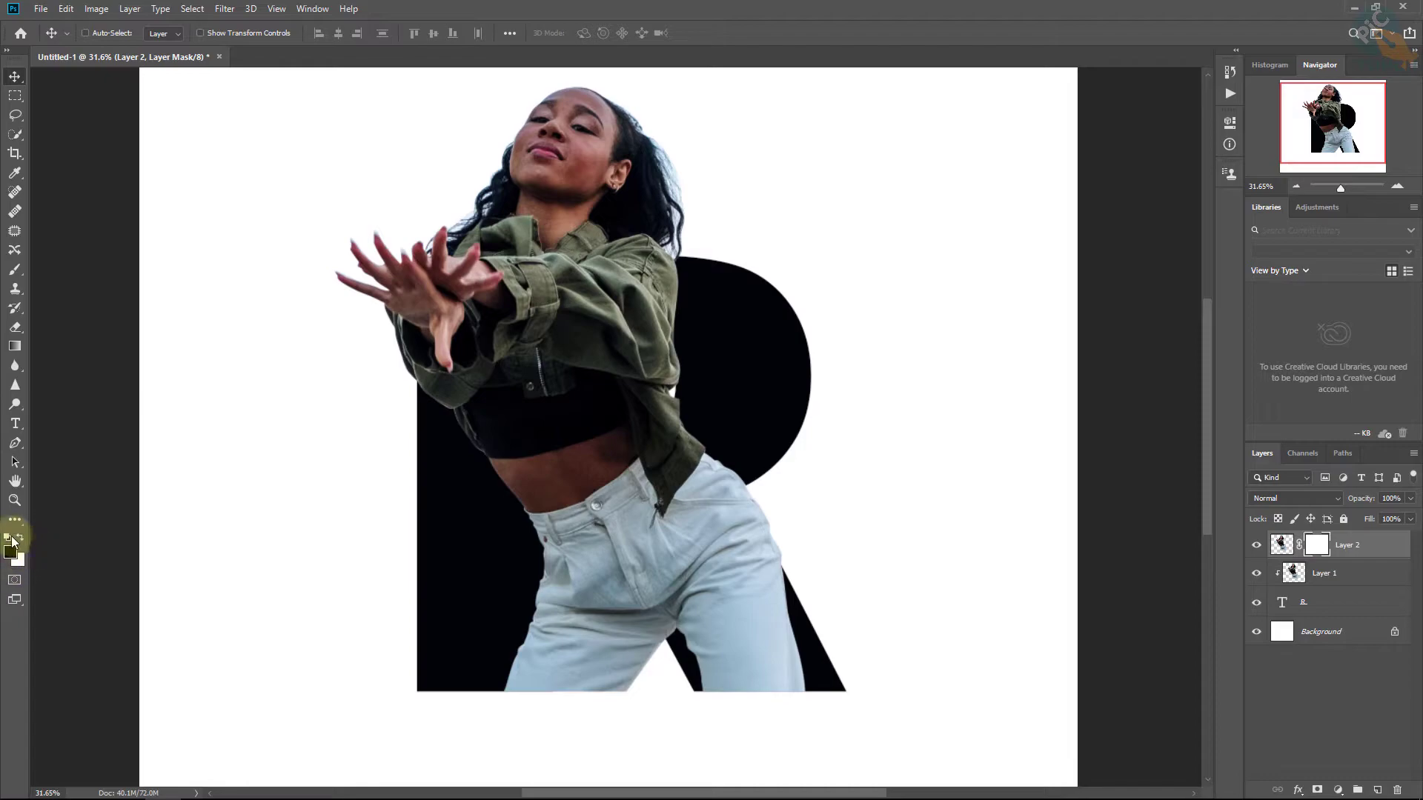
pyautogui.click(15, 269)
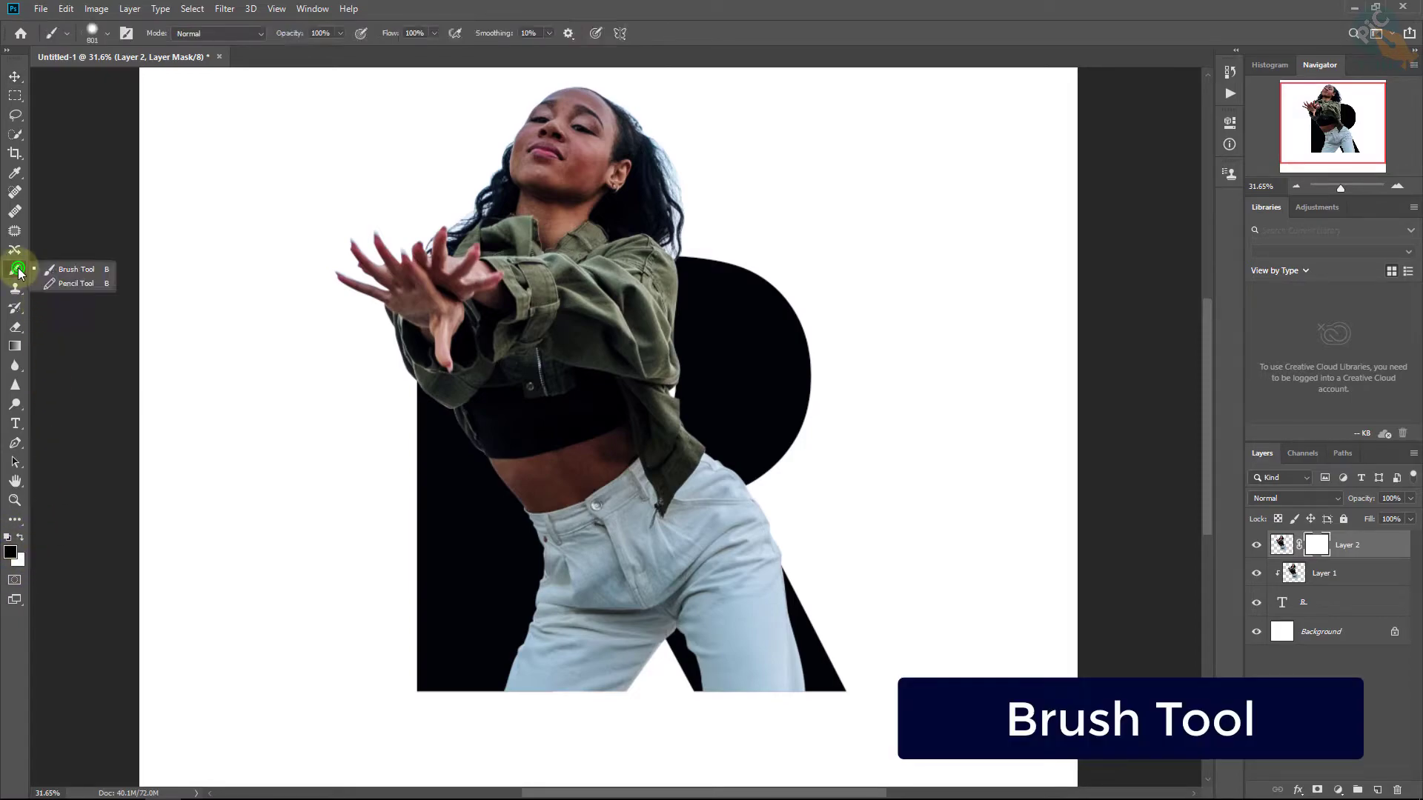
pyautogui.click(86, 272)
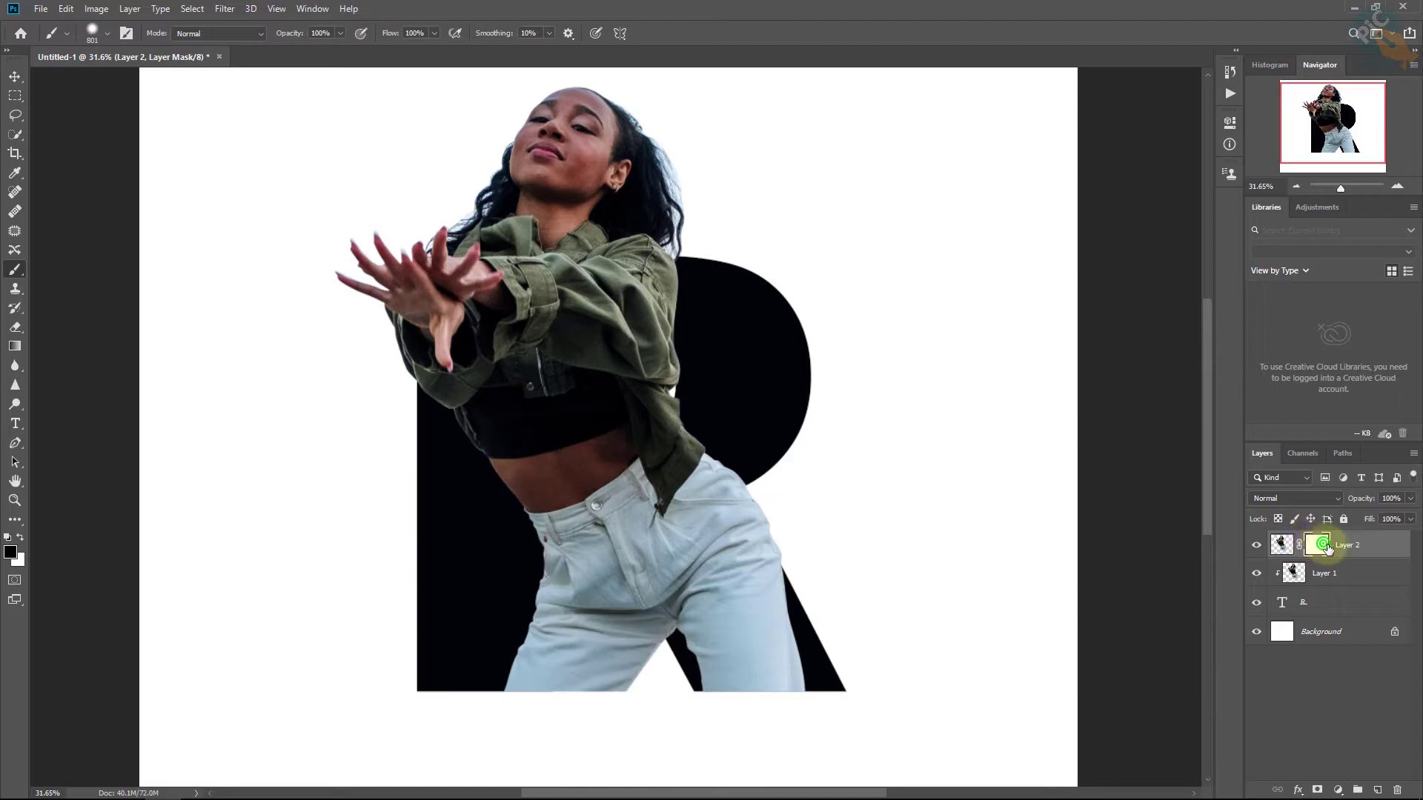
pyautogui.click(691, 412)
pyautogui.click(663, 398)
pyautogui.moveTo(610, 403)
pyautogui.mouseDown()
pyautogui.moveTo(549, 517)
pyautogui.moveTo(630, 455)
pyautogui.moveTo(736, 450)
pyautogui.moveTo(622, 449)
pyautogui.moveTo(711, 433)
pyautogui.moveTo(780, 487)
pyautogui.moveTo(726, 449)
pyautogui.moveTo(799, 525)
pyautogui.moveTo(736, 486)
pyautogui.moveTo(731, 588)
pyautogui.moveTo(664, 639)
pyautogui.moveTo(563, 664)
pyautogui.moveTo(499, 715)
pyautogui.moveTo(625, 504)
pyautogui.moveTo(609, 490)
pyautogui.moveTo(539, 640)
pyautogui.moveTo(669, 567)
pyautogui.moveTo(504, 598)
pyautogui.moveTo(654, 550)
pyautogui.moveTo(638, 416)
pyautogui.moveTo(600, 408)
pyautogui.moveTo(627, 457)
pyautogui.moveTo(615, 408)
pyautogui.moveTo(614, 436)
pyautogui.moveTo(587, 411)
pyautogui.moveTo(648, 423)
pyautogui.moveTo(626, 457)
pyautogui.moveTo(631, 427)
pyautogui.moveTo(589, 532)
pyautogui.moveTo(621, 695)
pyautogui.moveTo(659, 552)
pyautogui.moveTo(731, 527)
pyautogui.moveTo(545, 566)
pyautogui.moveTo(686, 523)
pyautogui.moveTo(647, 609)
pyautogui.moveTo(624, 612)
pyautogui.moveTo(676, 566)
pyautogui.moveTo(742, 606)
pyautogui.moveTo(778, 603)
pyautogui.mouseUp()
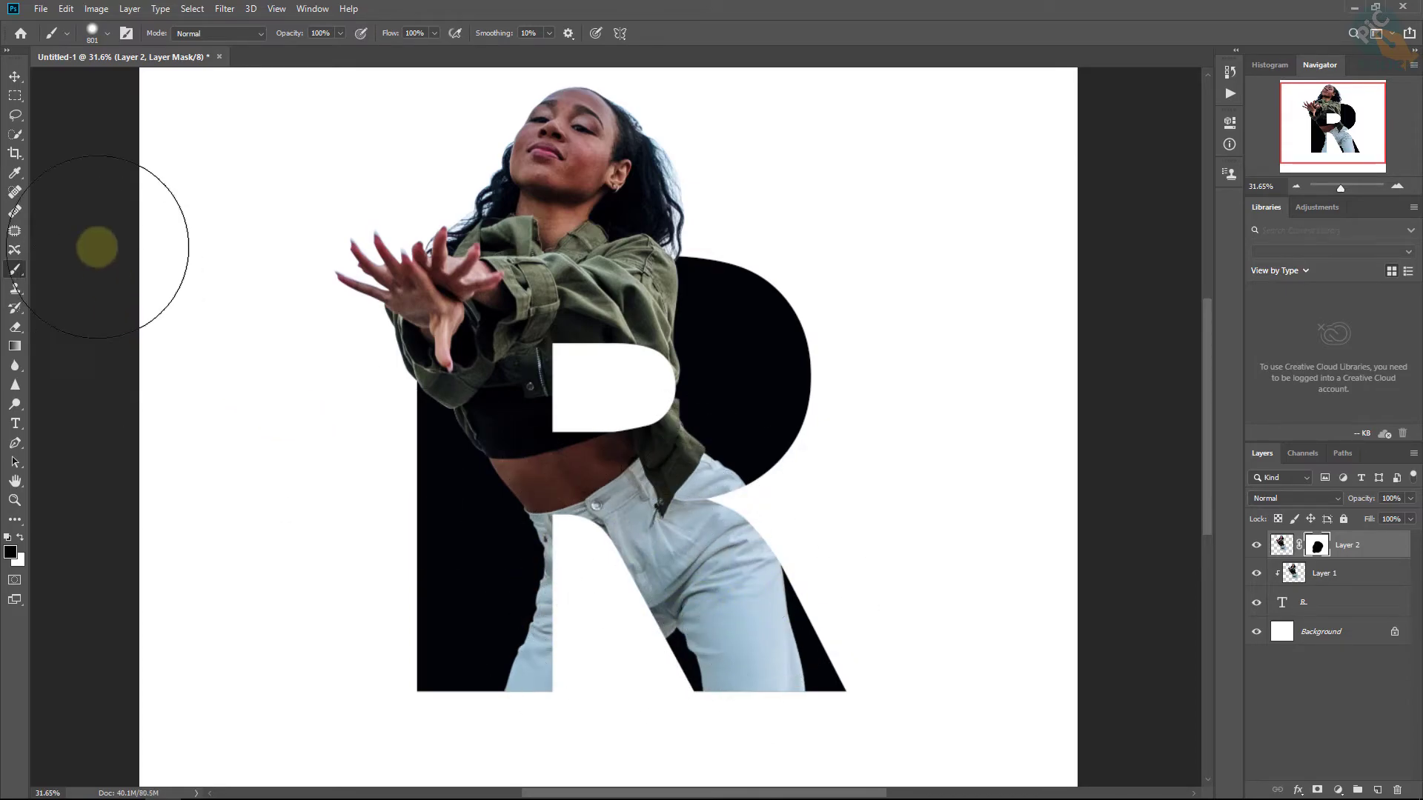
pyautogui.click(12, 77)
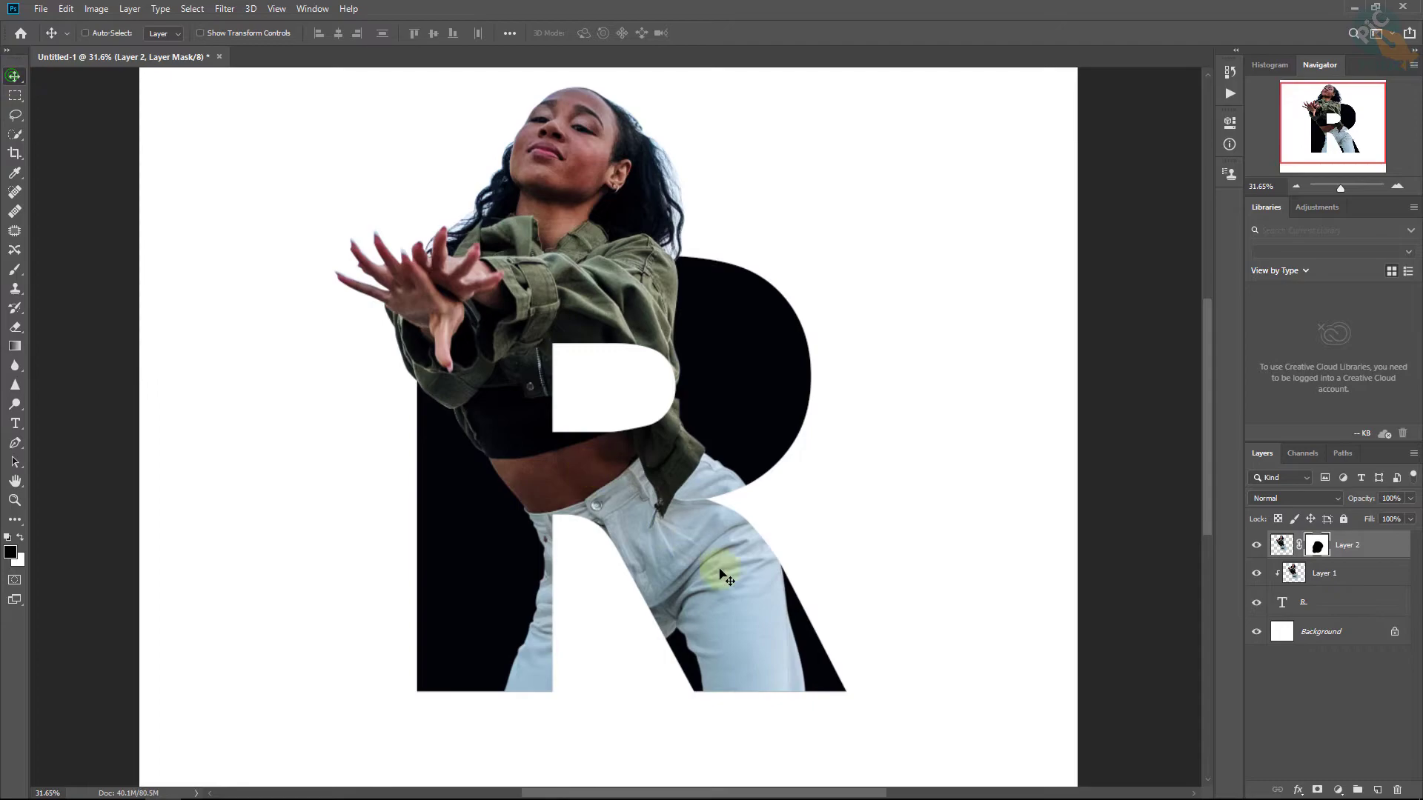
# Change the text colour of the R layer to a dark navy blue
pyautogui.click(1350, 602)
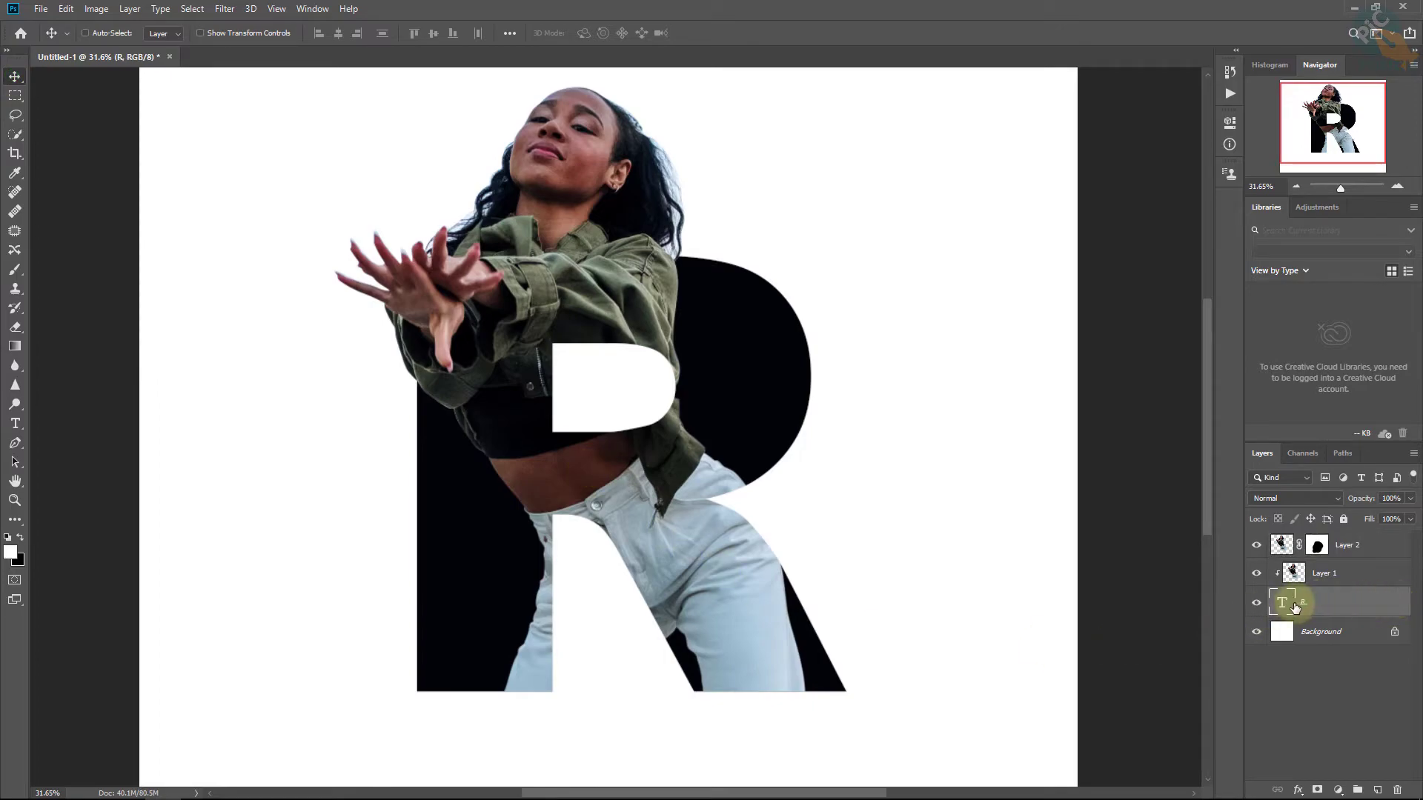
pyautogui.click(15, 422)
pyautogui.click(591, 32)
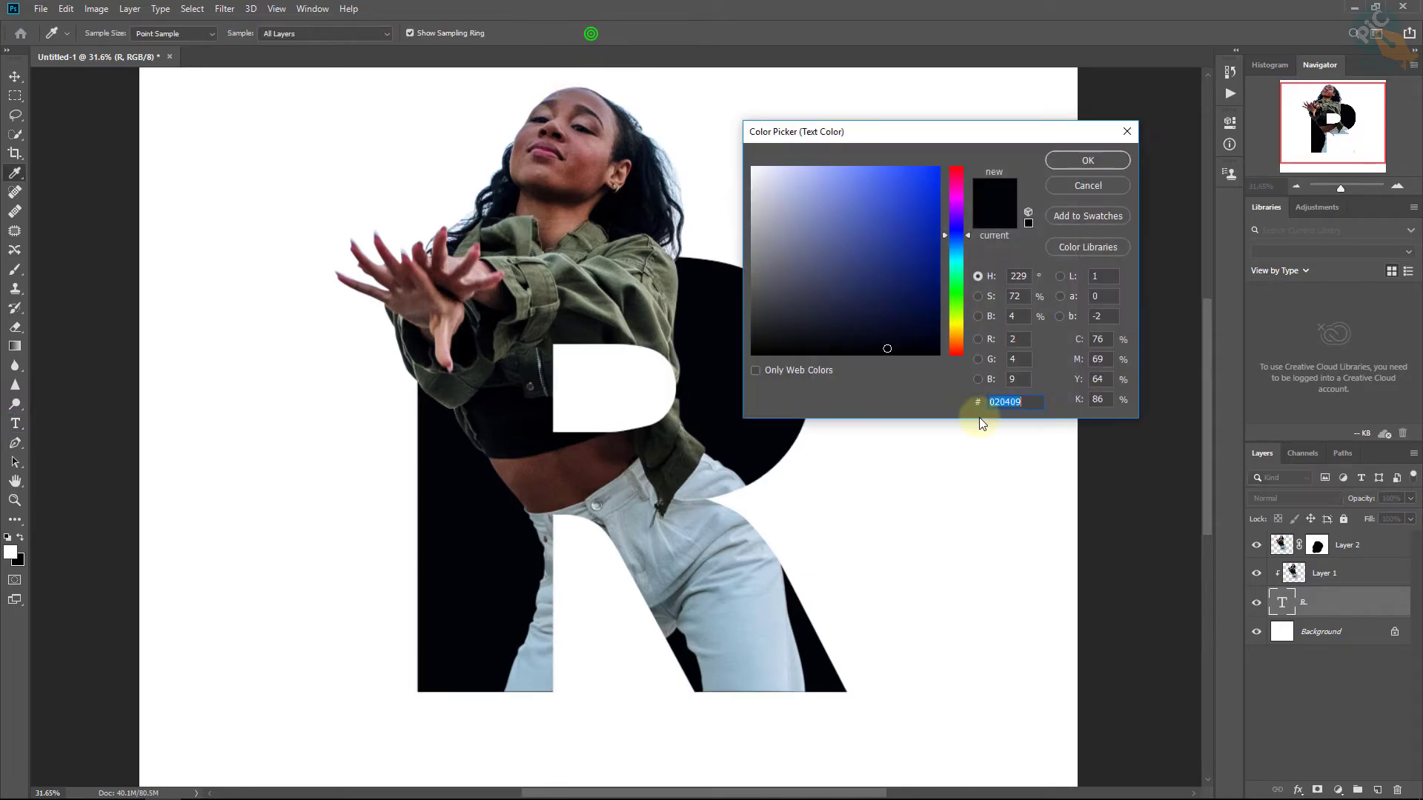
pyautogui.click(899, 292)
pyautogui.moveTo(944, 222); pyautogui.dragTo(945, 168)
pyautogui.click(932, 284)
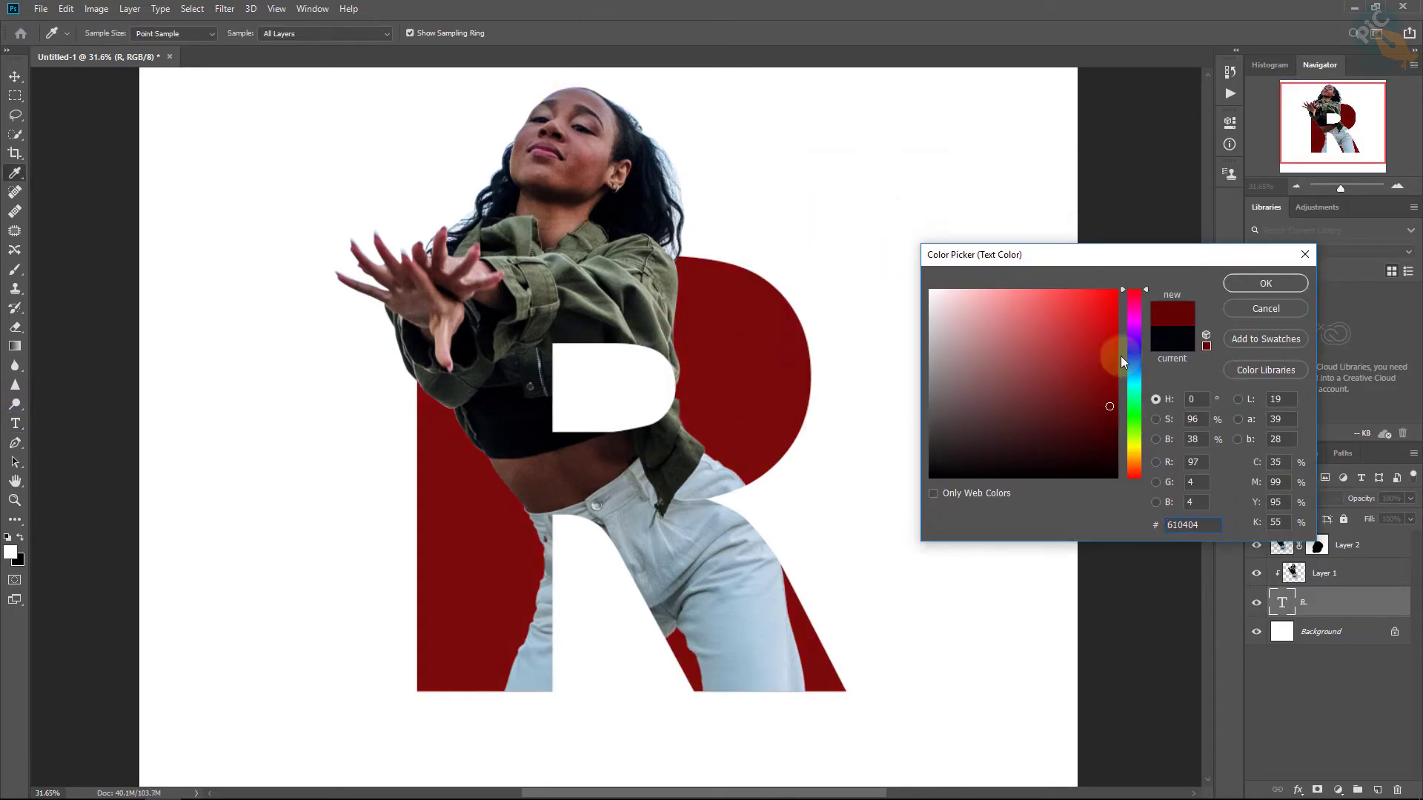
pyautogui.click(1122, 363)
pyautogui.moveTo(1109, 404); pyautogui.dragTo(1116, 443)
pyautogui.click(1264, 284)
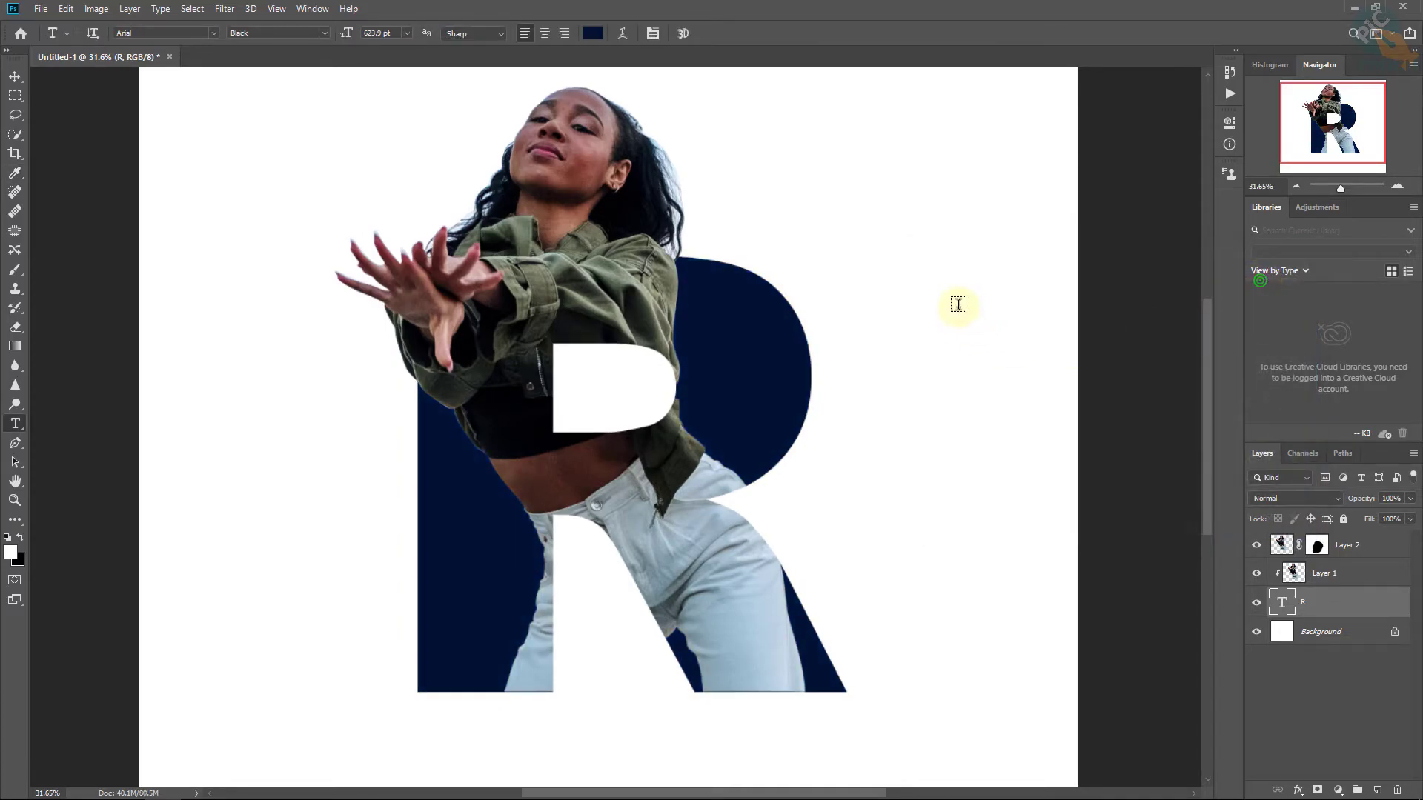
# Add a drop shadow to the R text layer with a 45° angle, about 96 px distance, 29% spread and 46 px size
pyautogui.click(1367, 604)
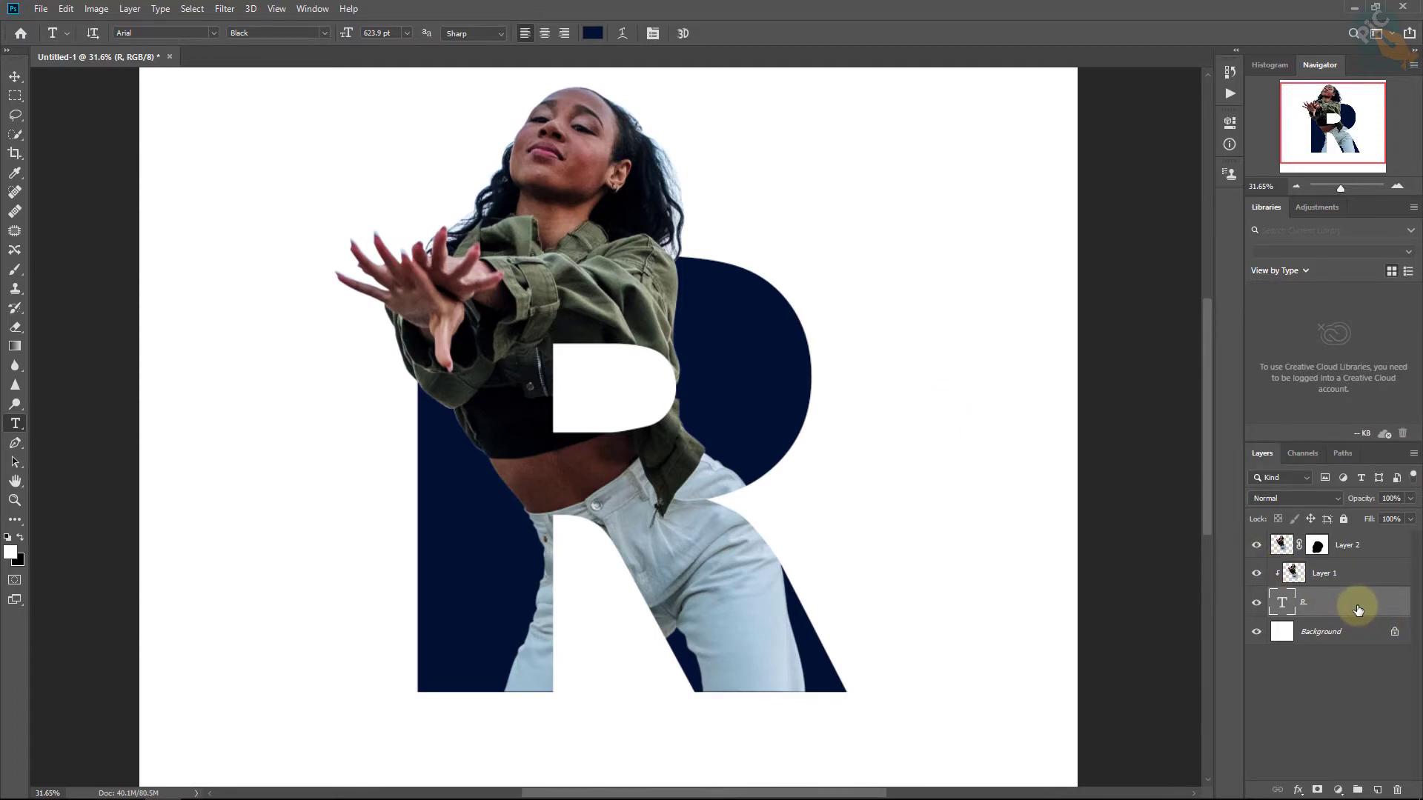
pyautogui.press('v')
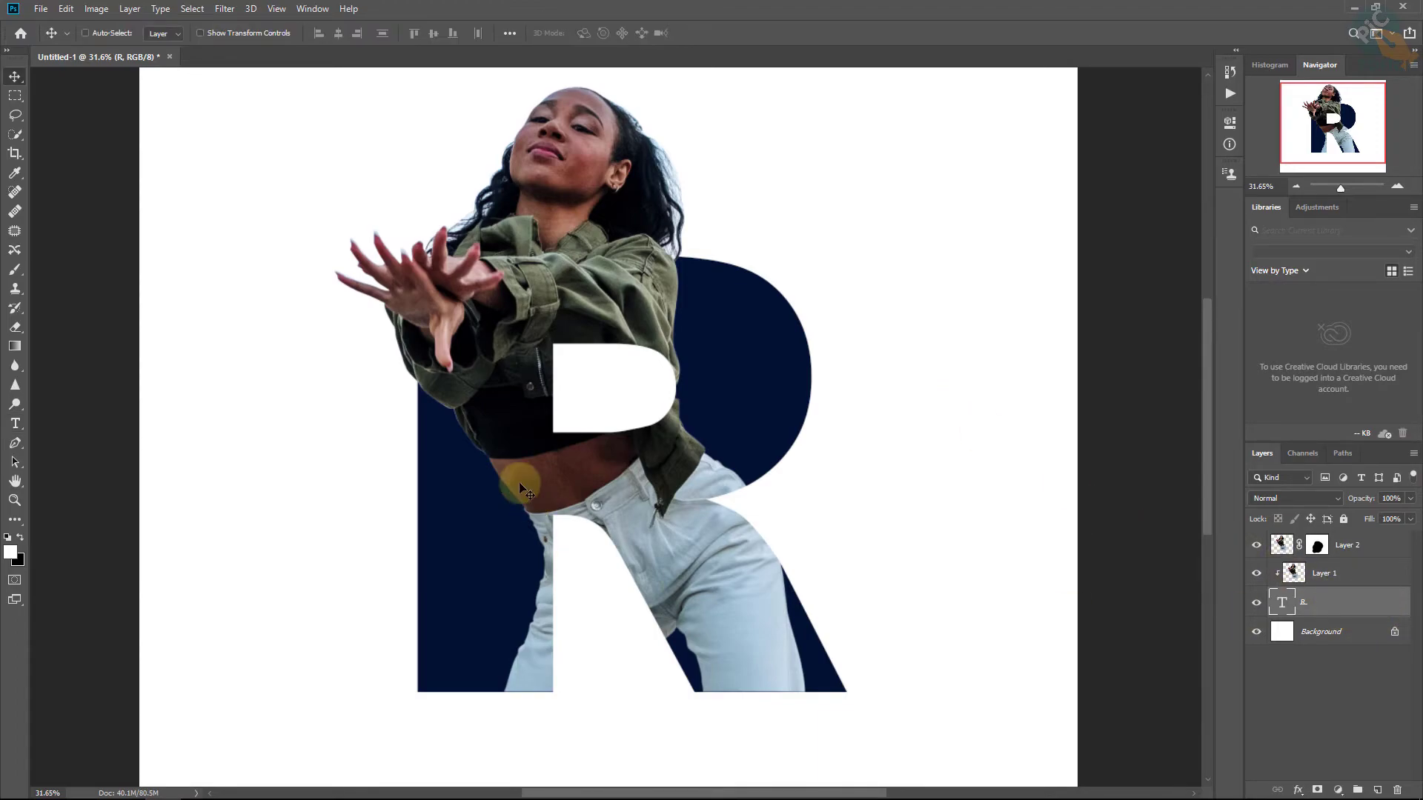
pyautogui.click(130, 9)
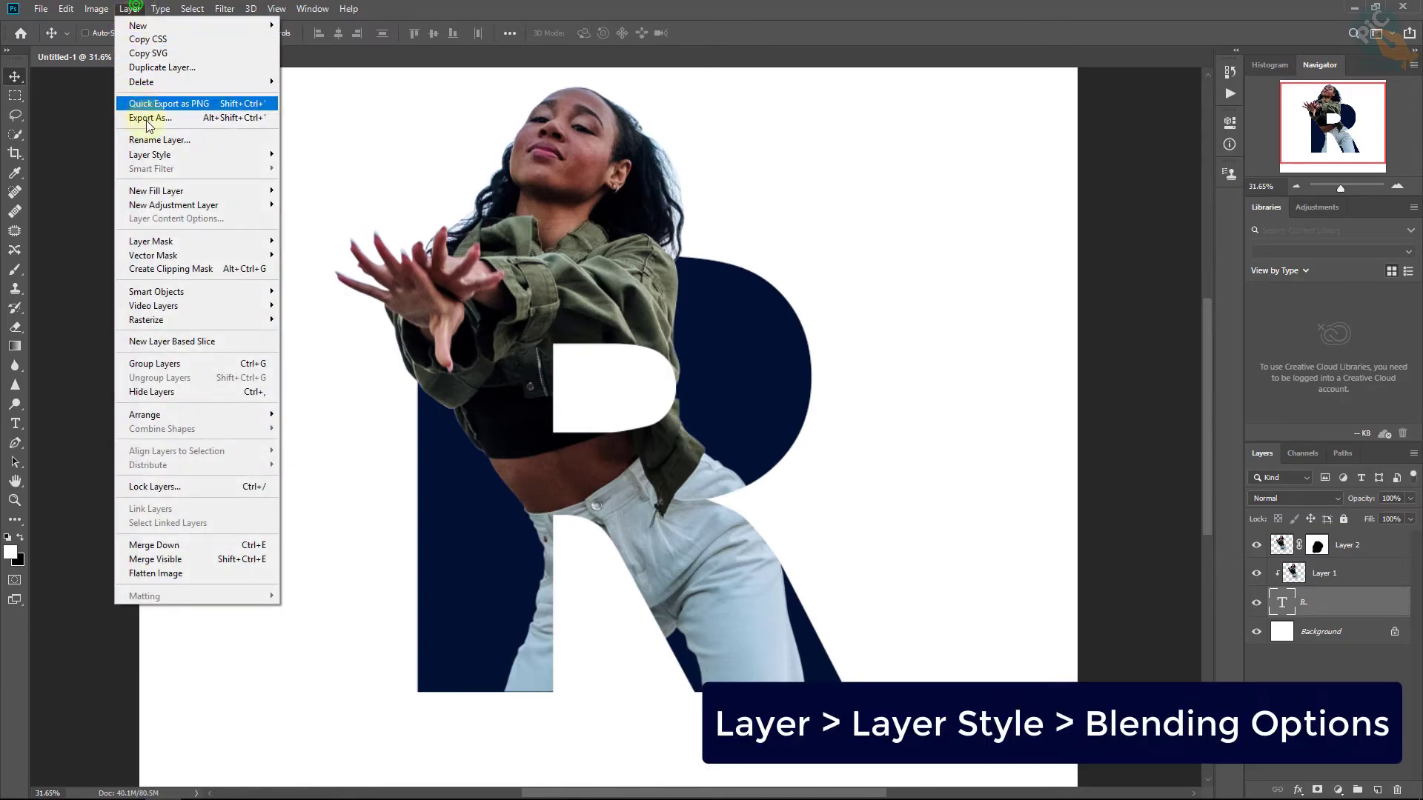
pyautogui.moveTo(184, 157)
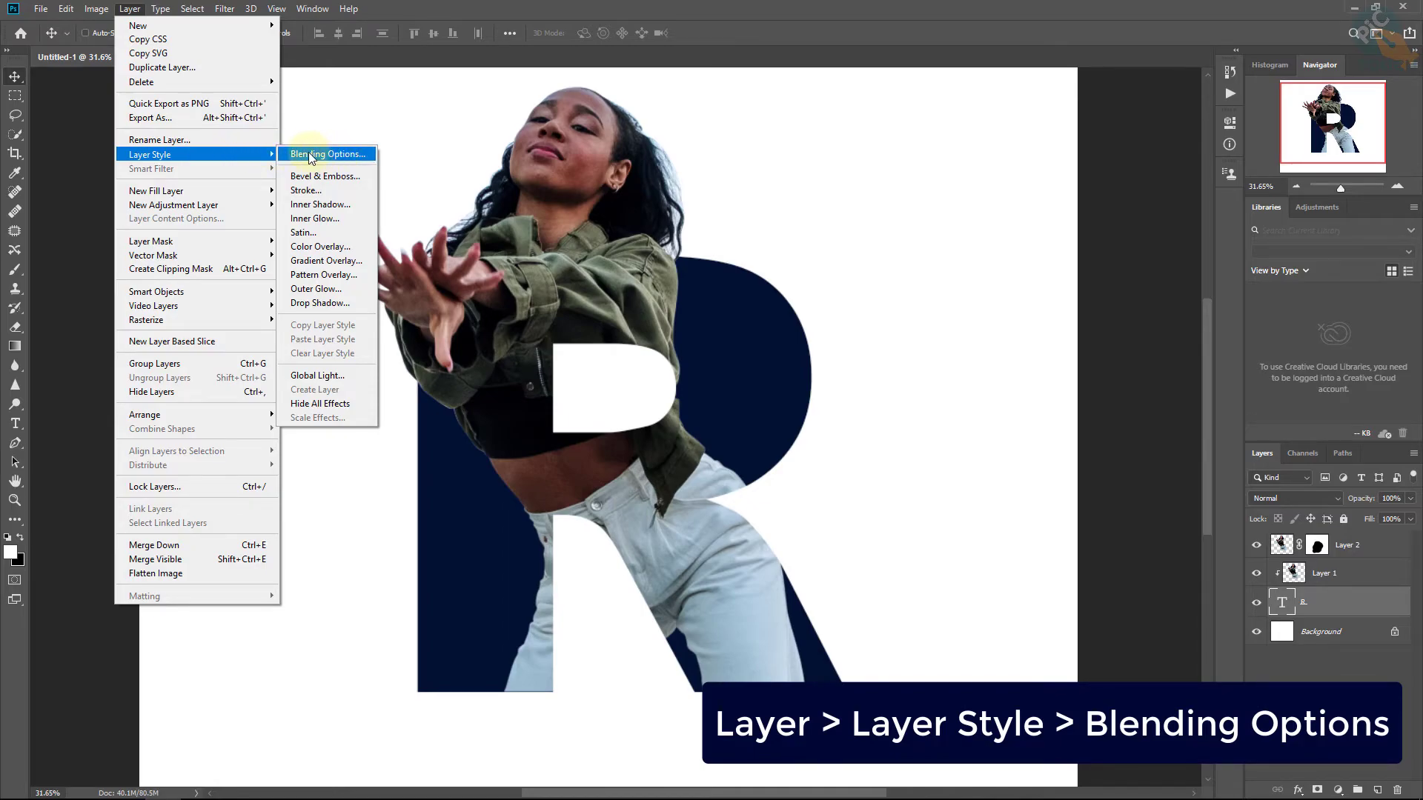
pyautogui.click(333, 155)
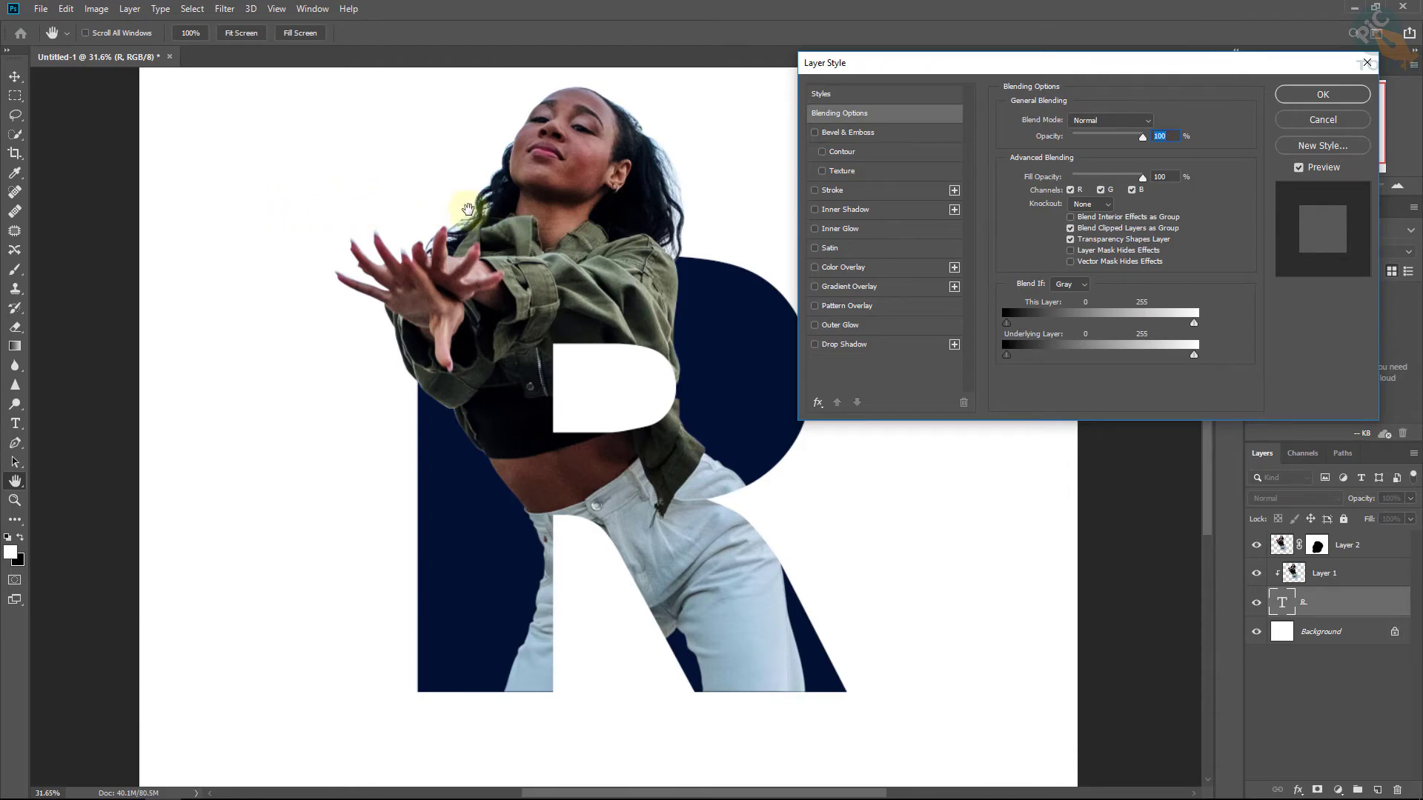
pyautogui.click(837, 345)
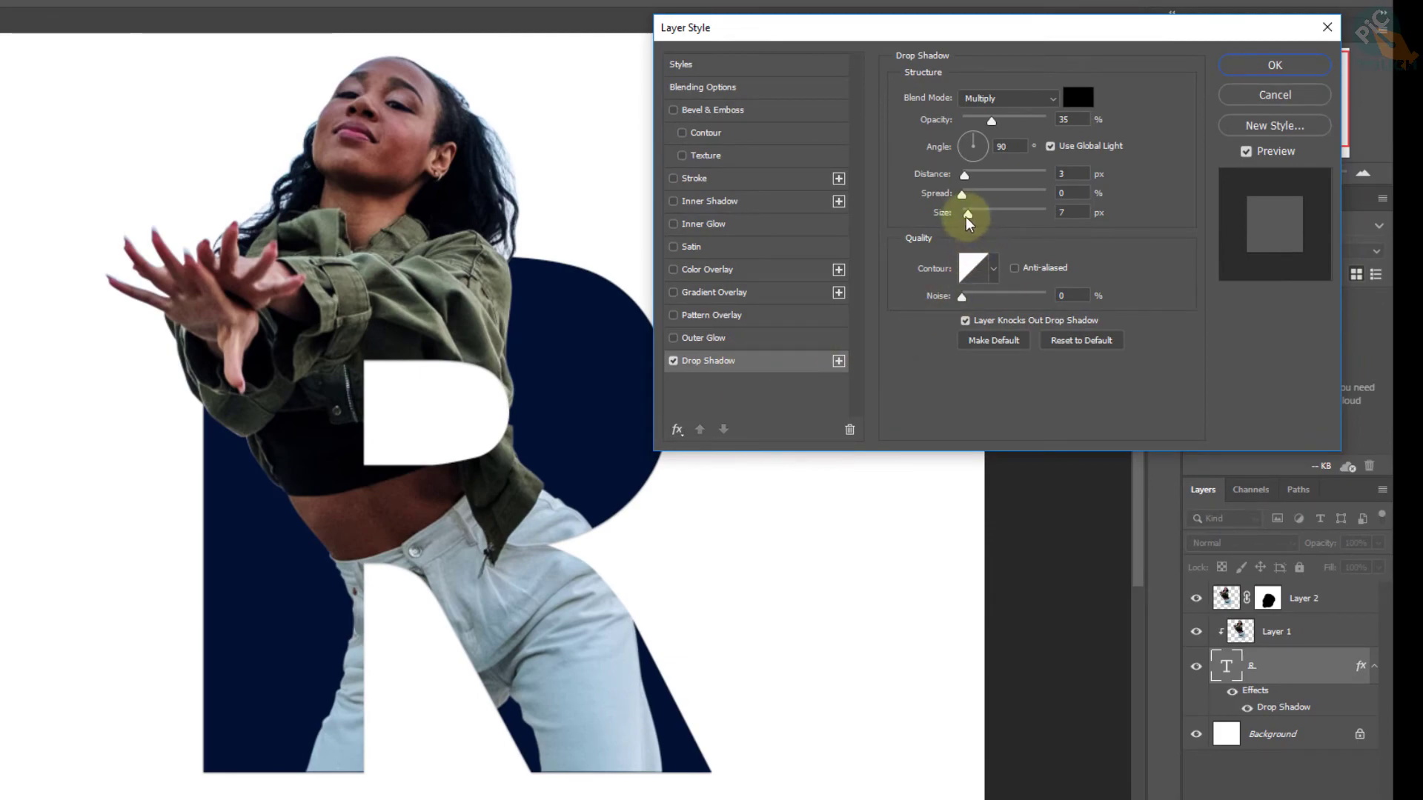
pyautogui.moveTo(966, 214); pyautogui.dragTo(987, 175)
pyautogui.moveTo(419, 670); pyautogui.dragTo(287, 673)
pyautogui.moveTo(992, 120); pyautogui.dragTo(999, 121)
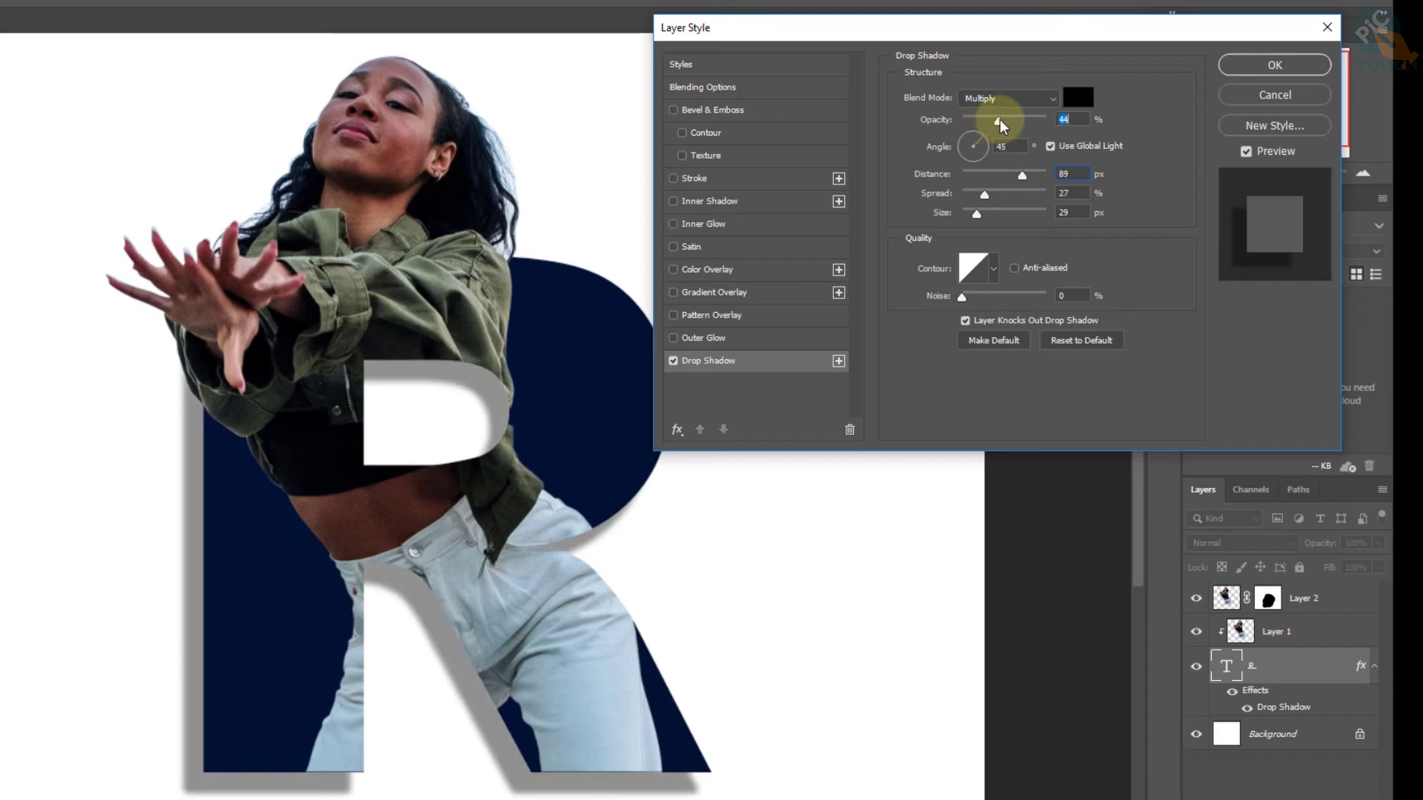
pyautogui.moveTo(976, 213); pyautogui.dragTo(1027, 177)
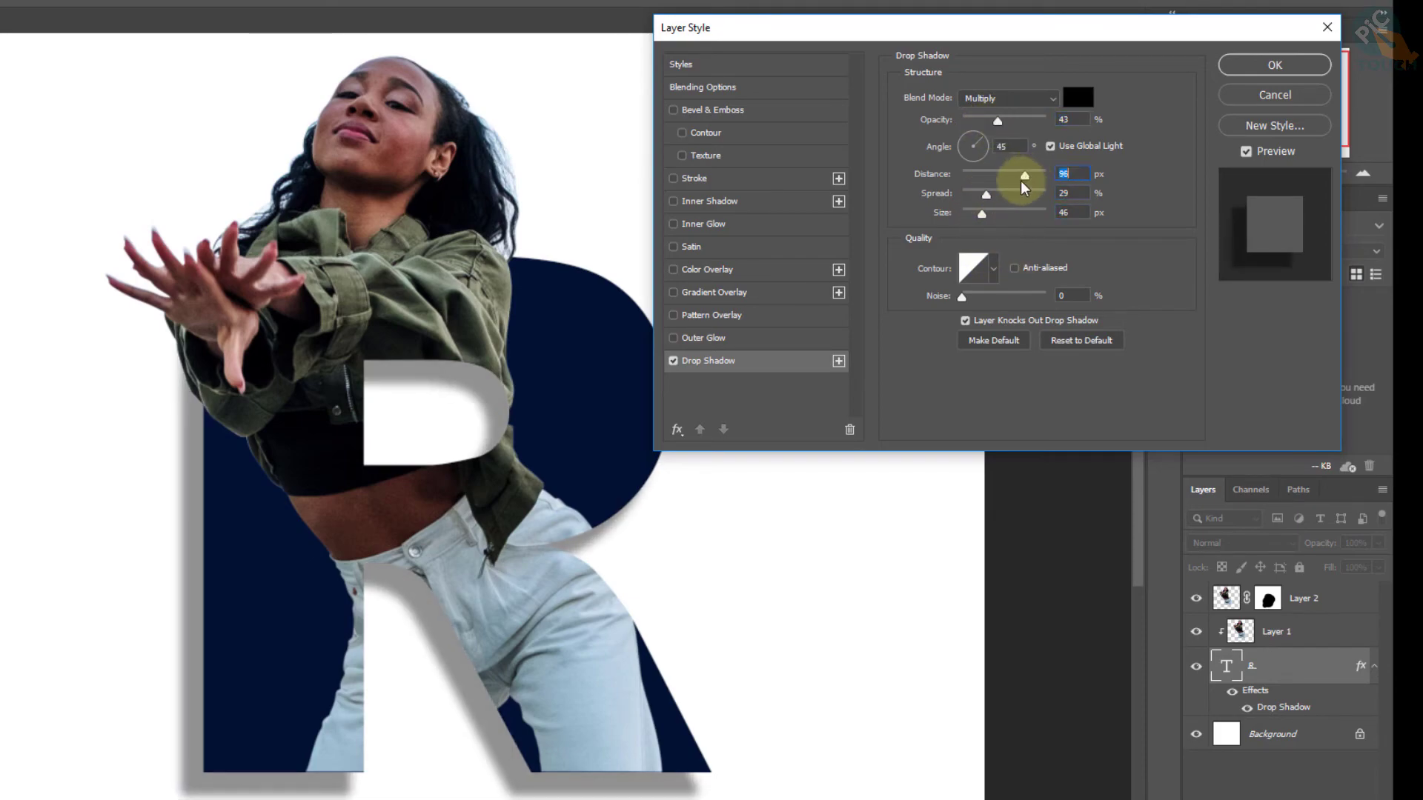
pyautogui.moveTo(997, 121); pyautogui.dragTo(1000, 121)
# Add a white 40 px stroke positioned outside the R and apply the layer style
pyautogui.click(755, 178)
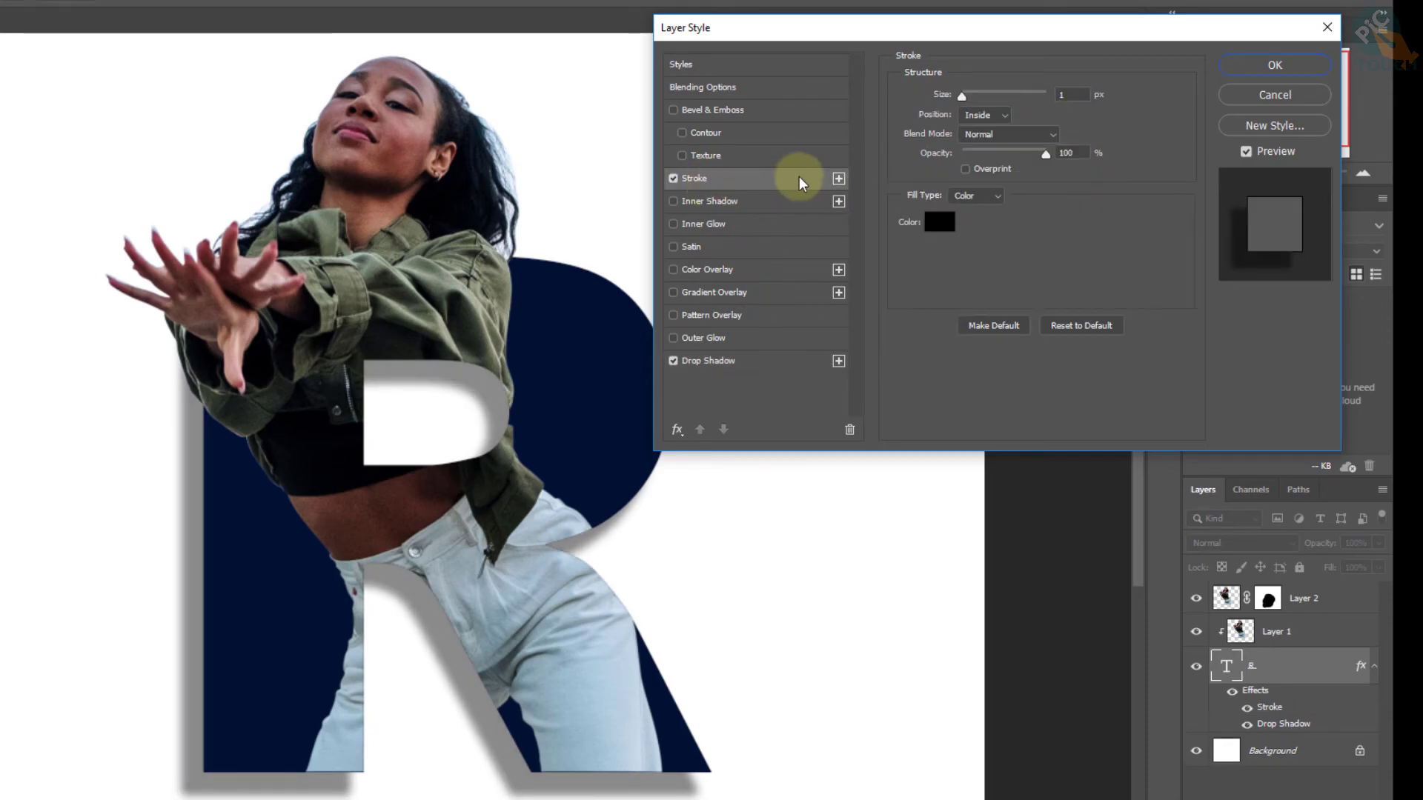
pyautogui.click(940, 223)
pyautogui.moveTo(922, 409); pyautogui.dragTo(774, 265)
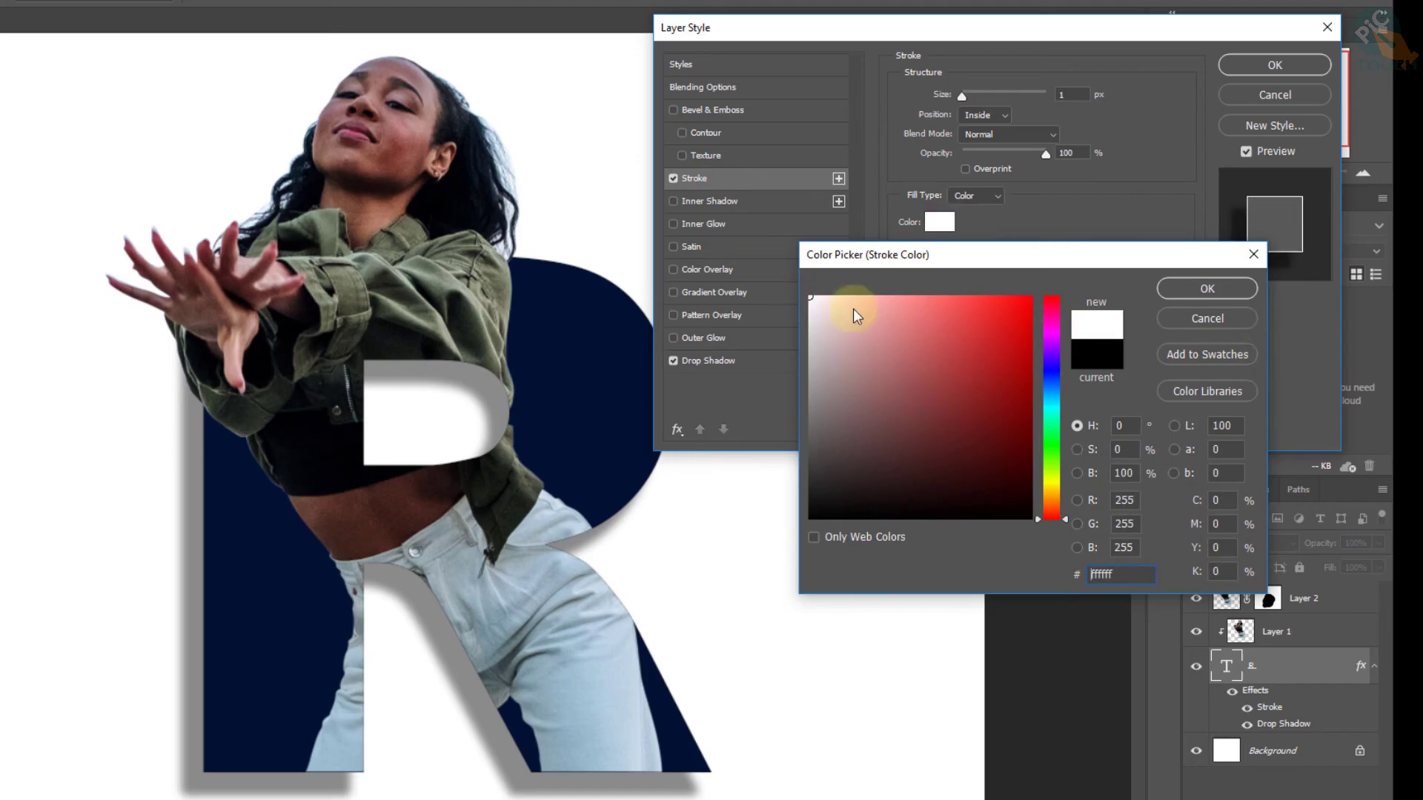
pyautogui.click(1201, 288)
pyautogui.click(980, 115)
pyautogui.click(974, 130)
pyautogui.moveTo(964, 98); pyautogui.dragTo(981, 100)
pyautogui.write('40')
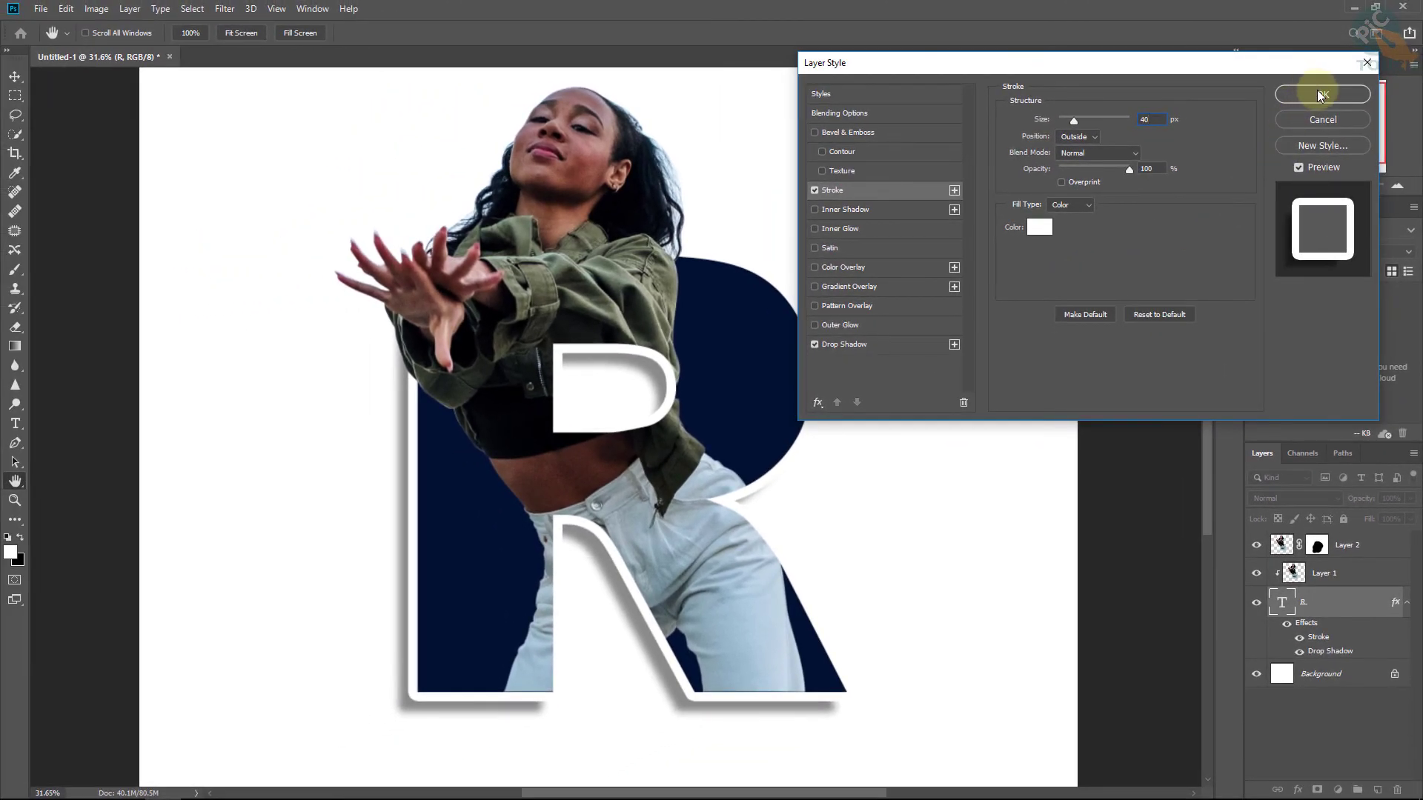
pyautogui.click(1267, 61)
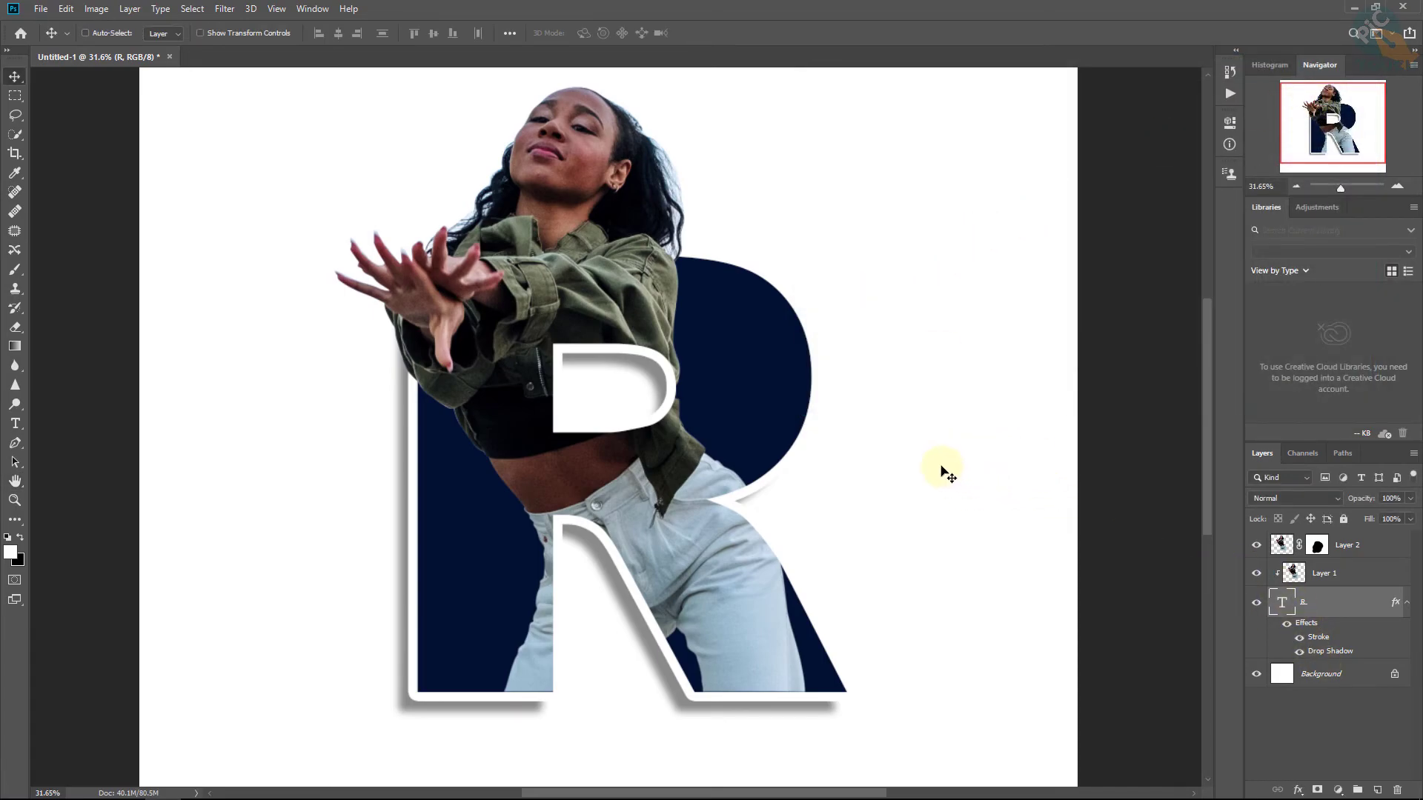
# Group Layer 2, Layer 1 and the R text layer together
pyautogui.scroll(-1, 934, 466)
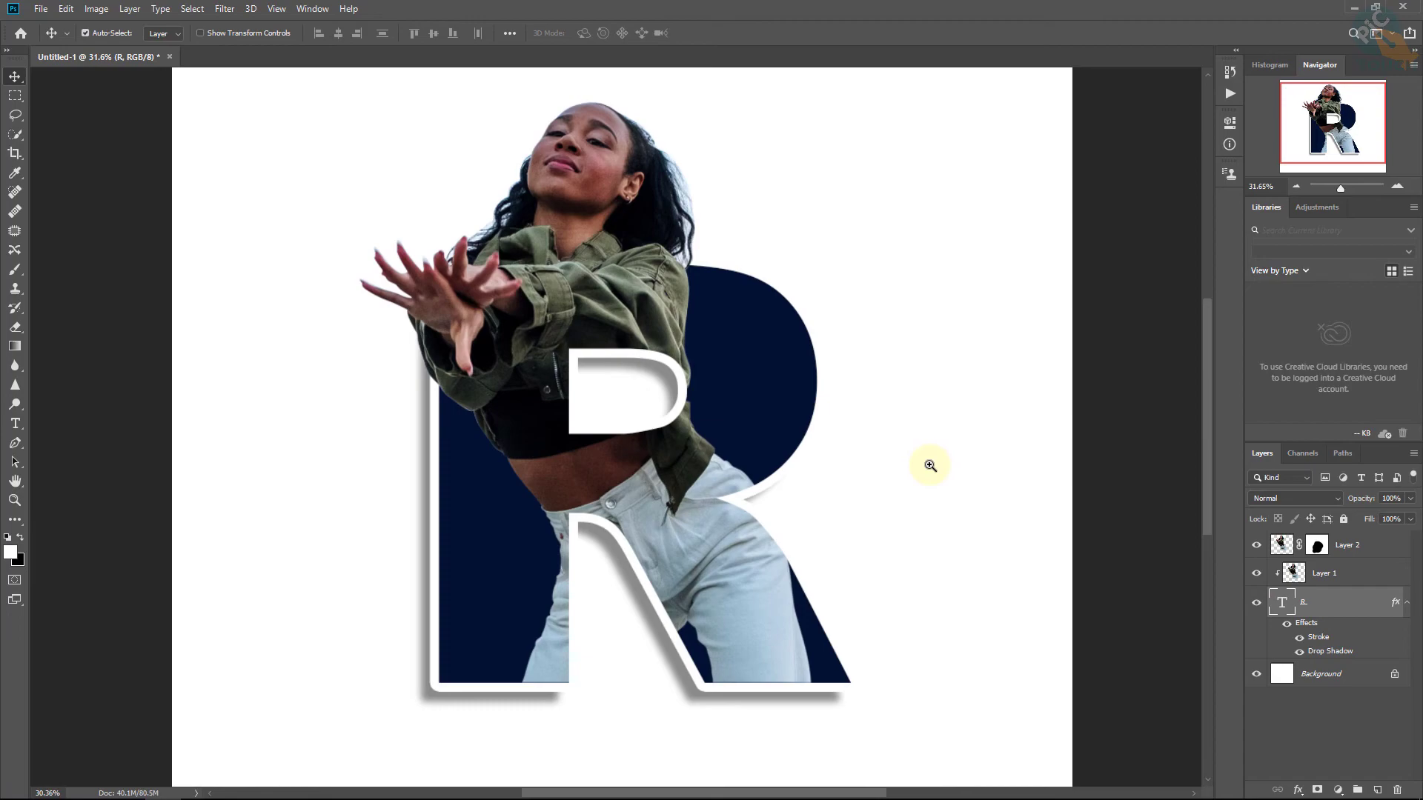
pyautogui.click(1359, 544)
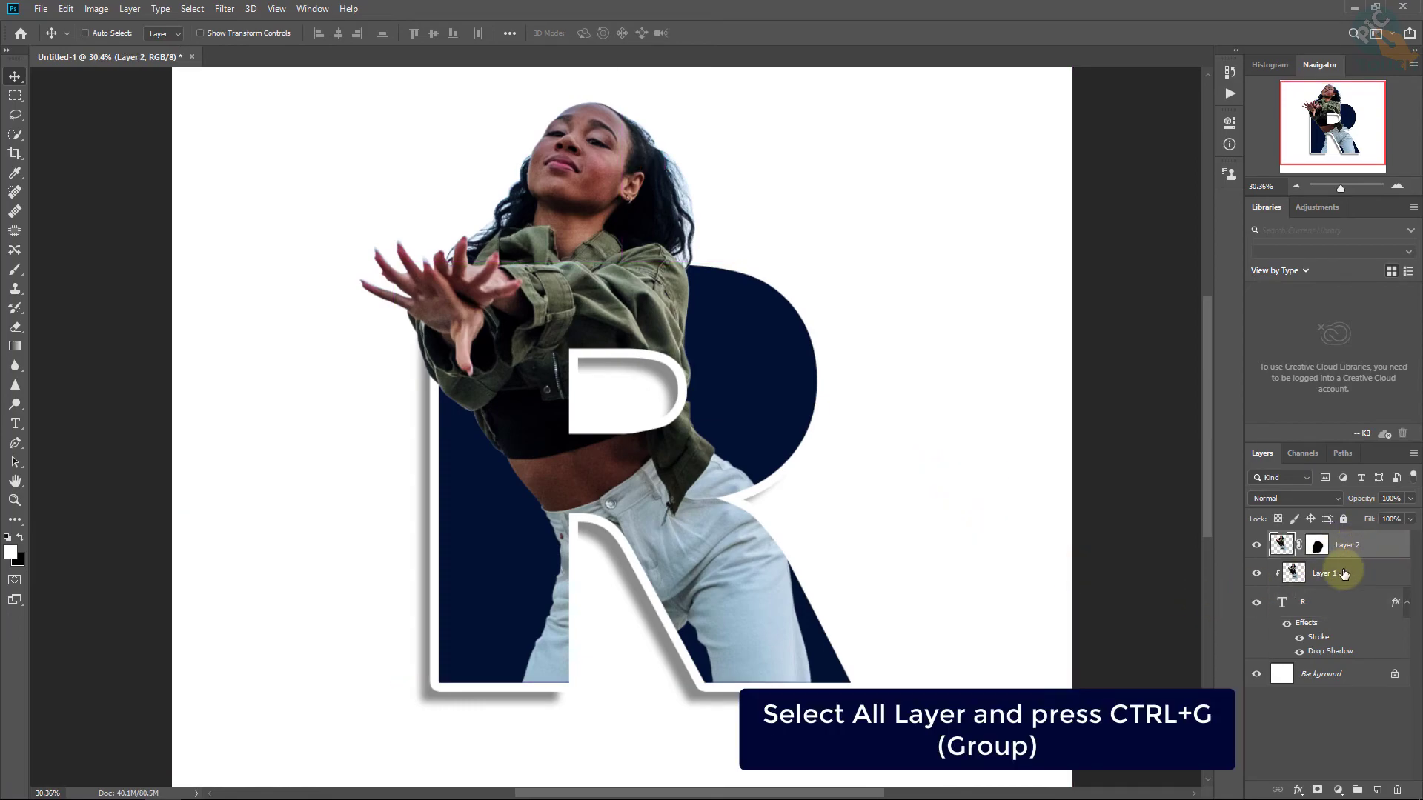
pyautogui.keyDown('shift'); pyautogui.click(1331, 610); pyautogui.keyUp('shift')
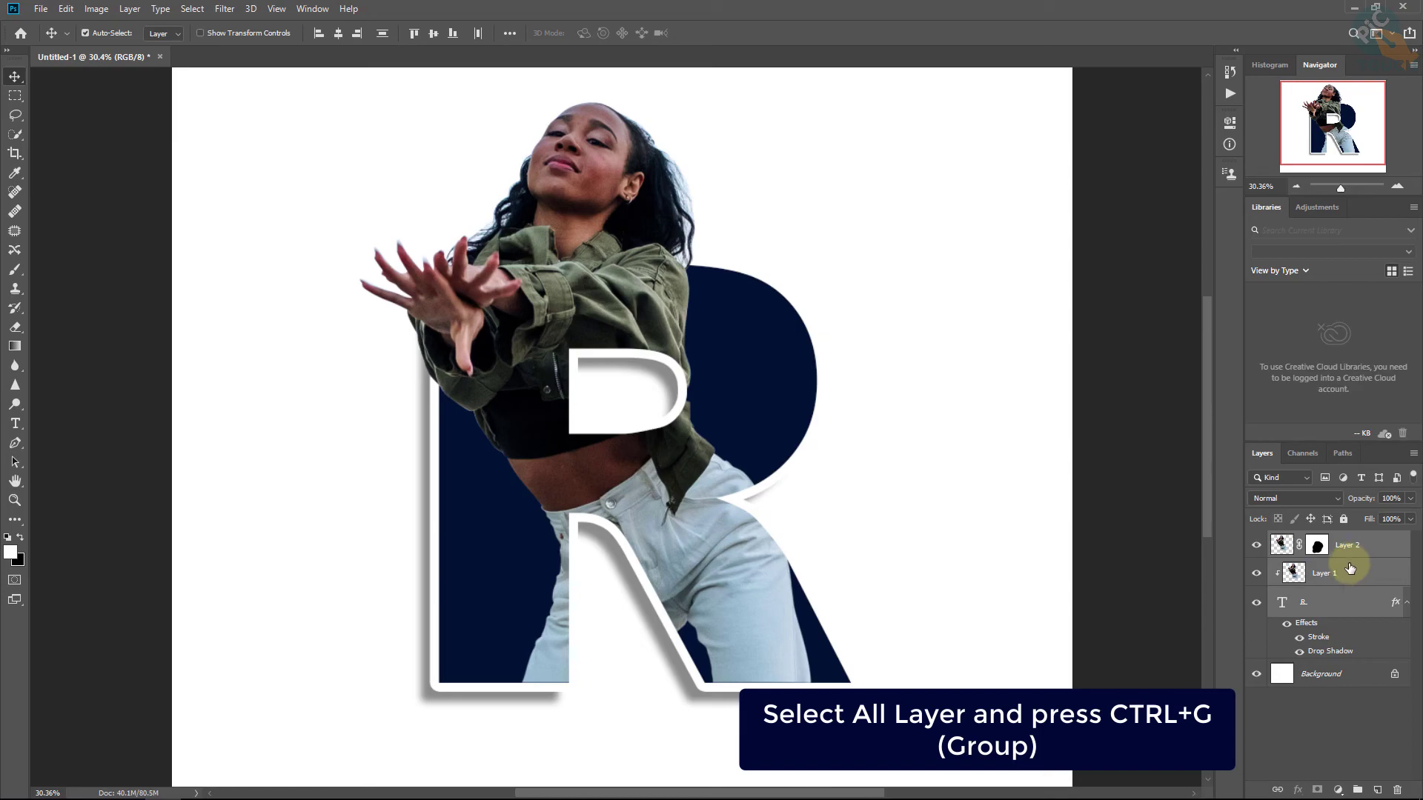
pyautogui.hotkey('ctrl', 'g')
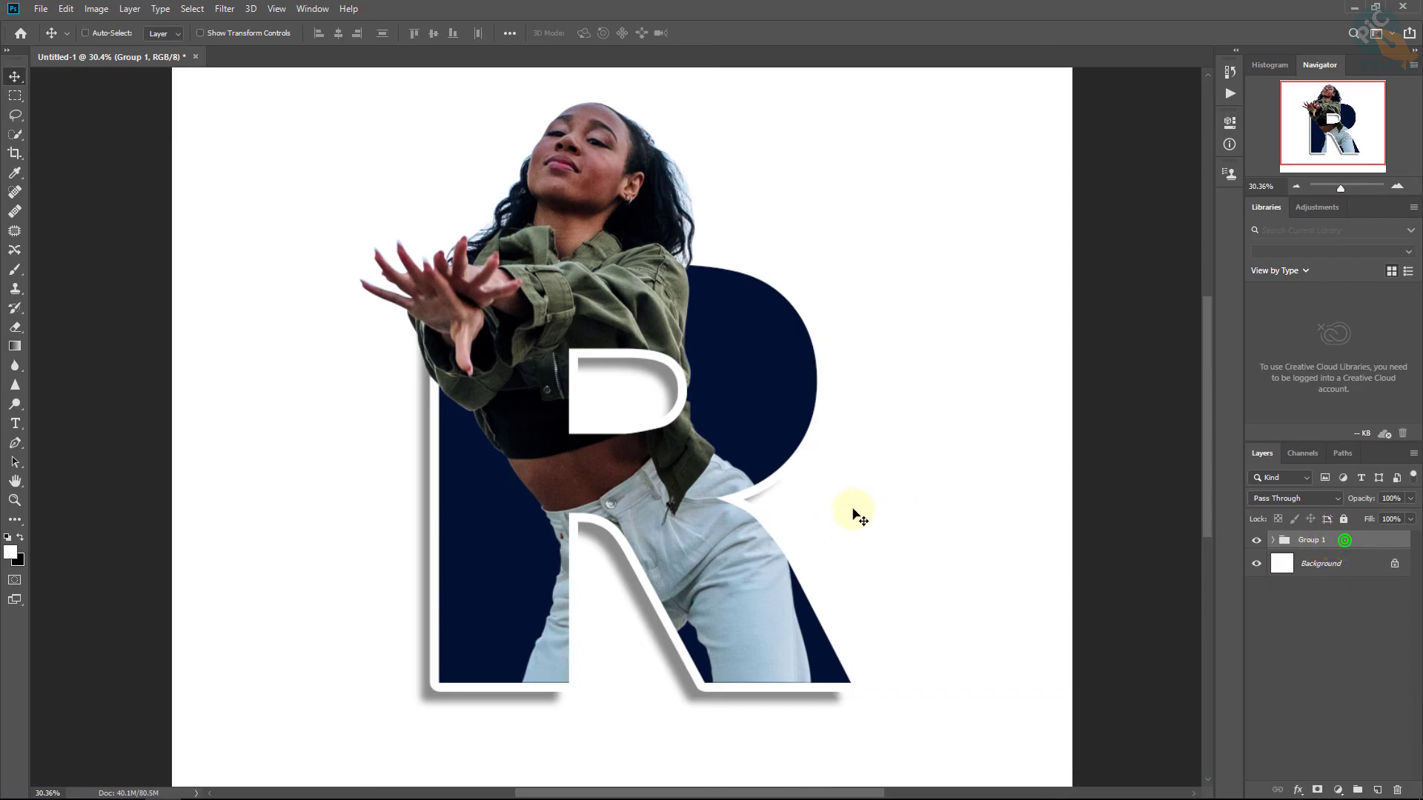
# Scale the group up to about 123.5% and reposition it so the portrait fills the canvas height
pyautogui.hotkey('ctrl', 't')
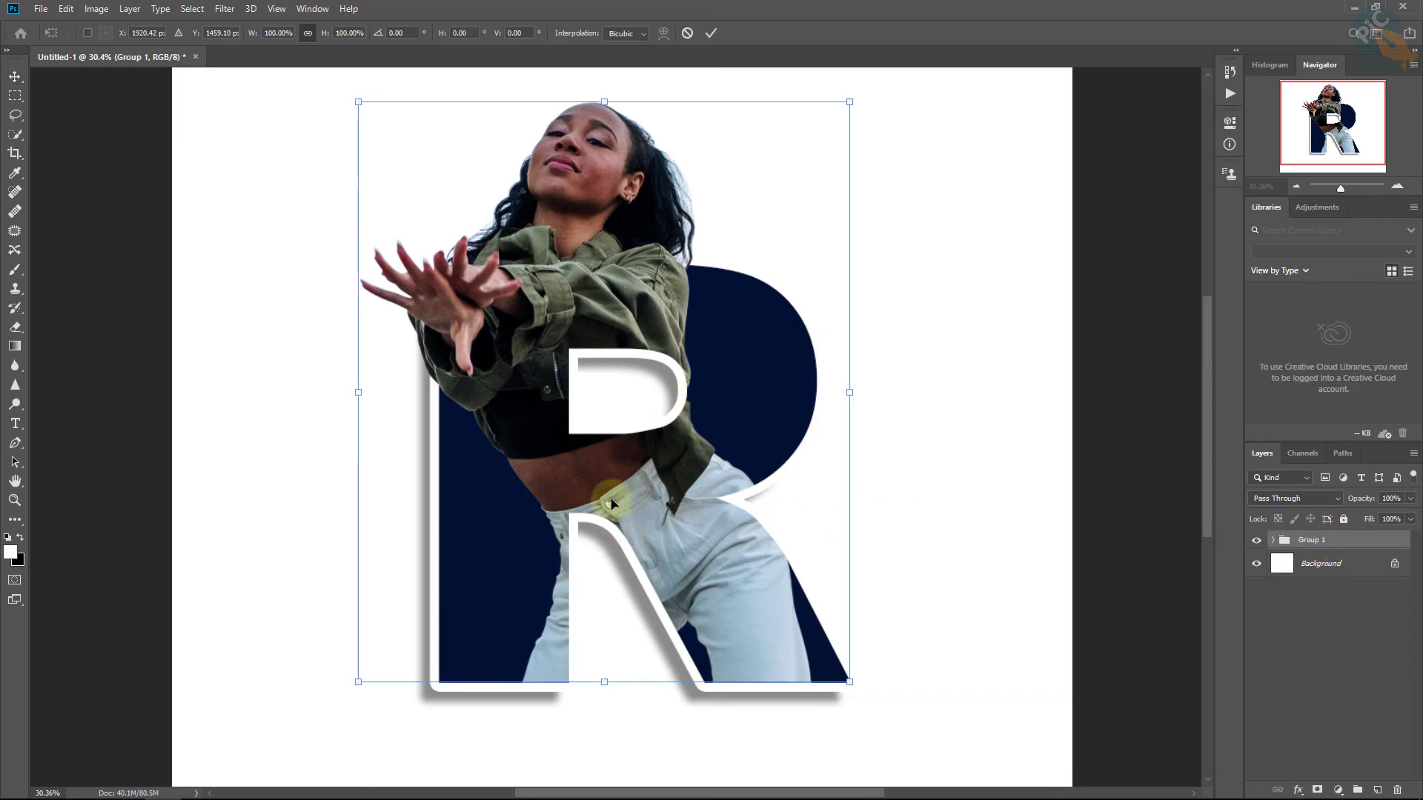
pyautogui.scroll(-1, 615, 537)
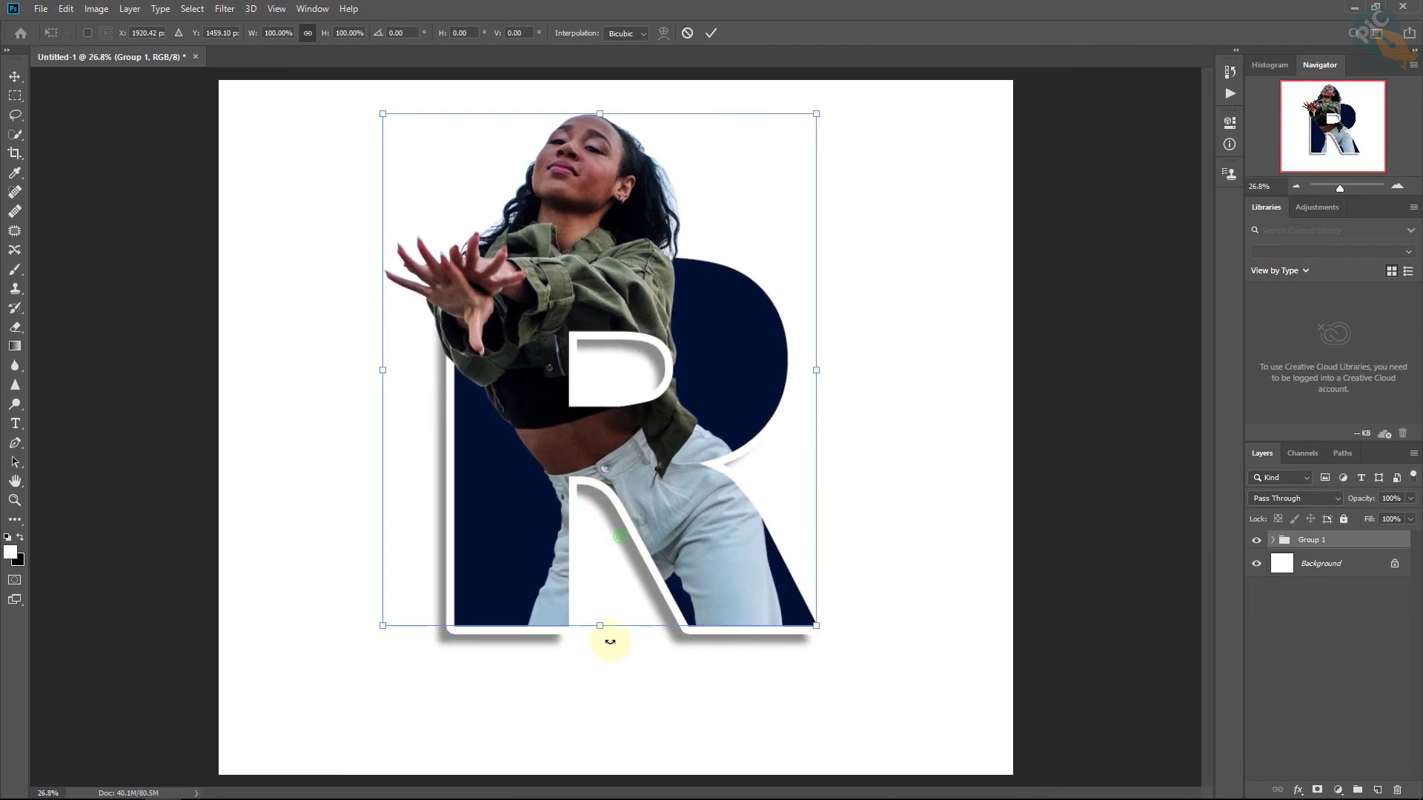
pyautogui.moveTo(601, 627); pyautogui.dragTo(600, 733)
pyautogui.moveTo(604, 602); pyautogui.dragTo(603, 582)
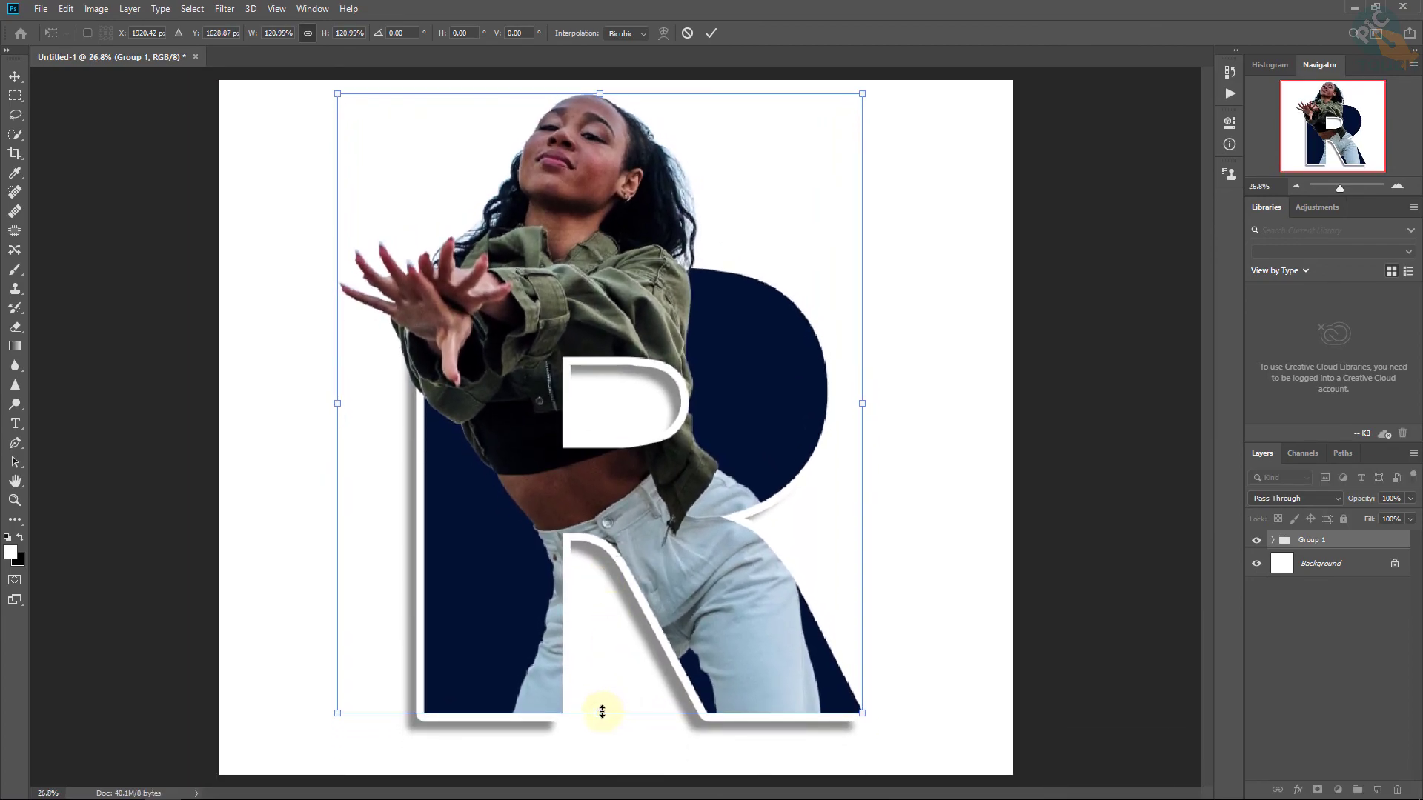
pyautogui.moveTo(604, 712); pyautogui.dragTo(590, 718)
pyautogui.moveTo(603, 632); pyautogui.dragTo(604, 638)
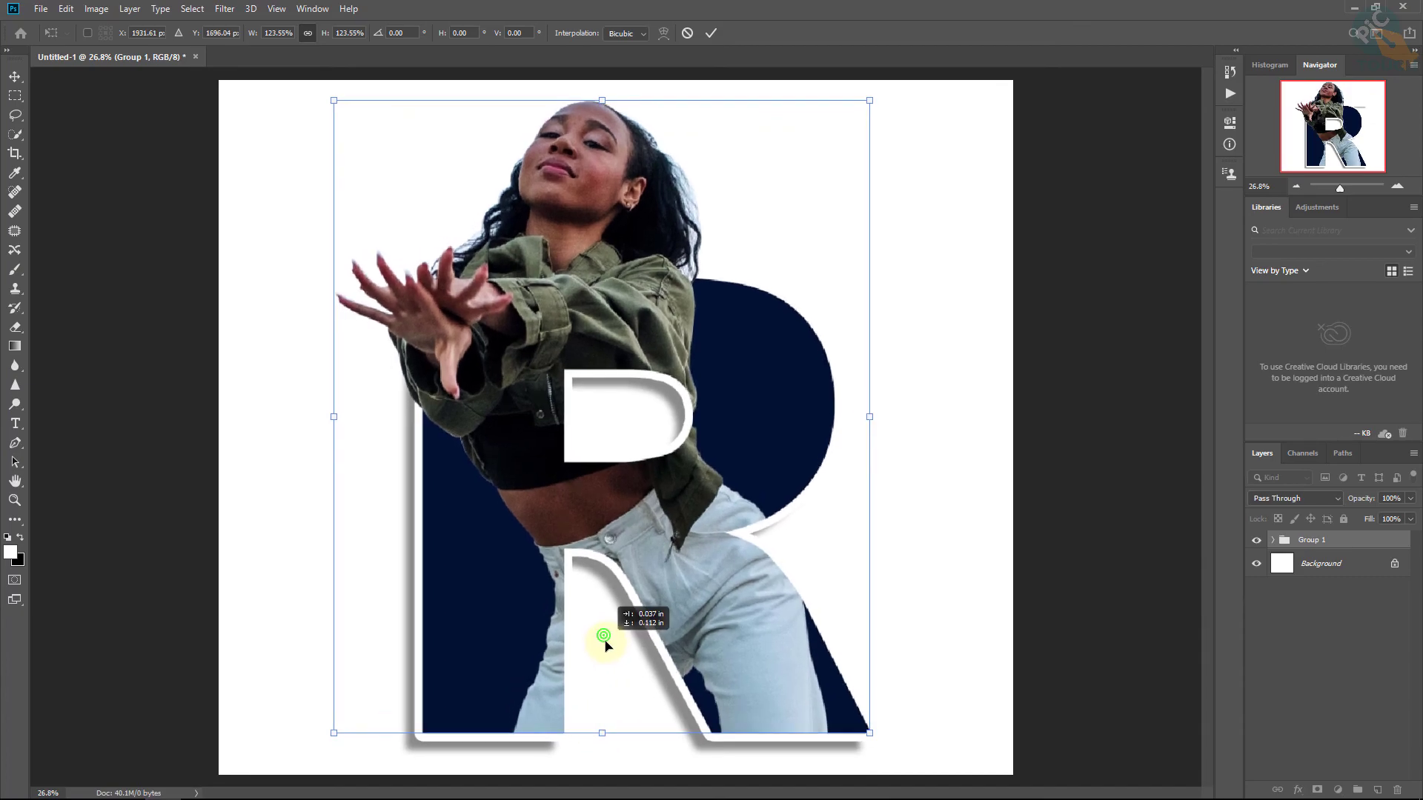
pyautogui.keyDown('ctrl'); pyautogui.click(670, 606); pyautogui.keyUp('ctrl')
pyautogui.press('Return')
pyautogui.hotkey('ctrl', '0')
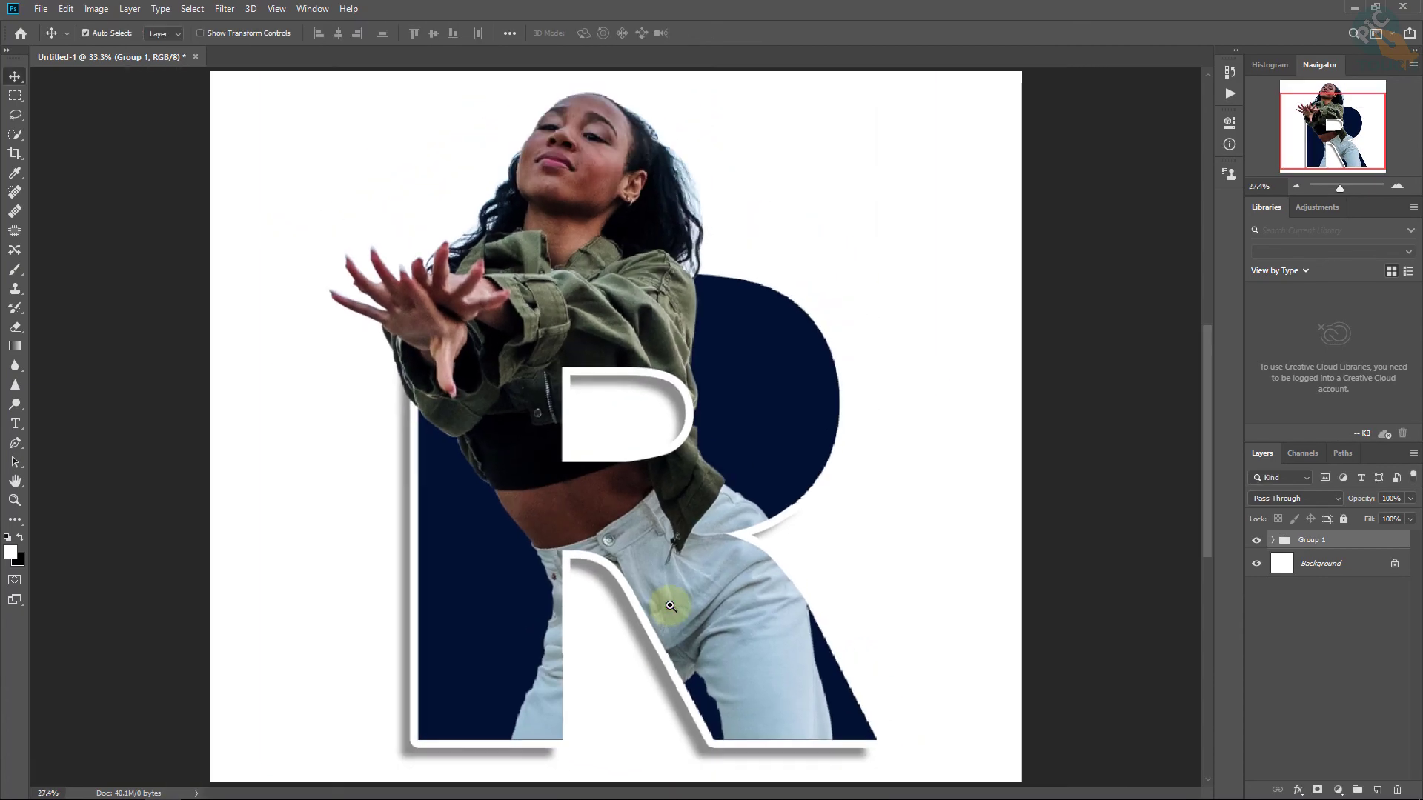